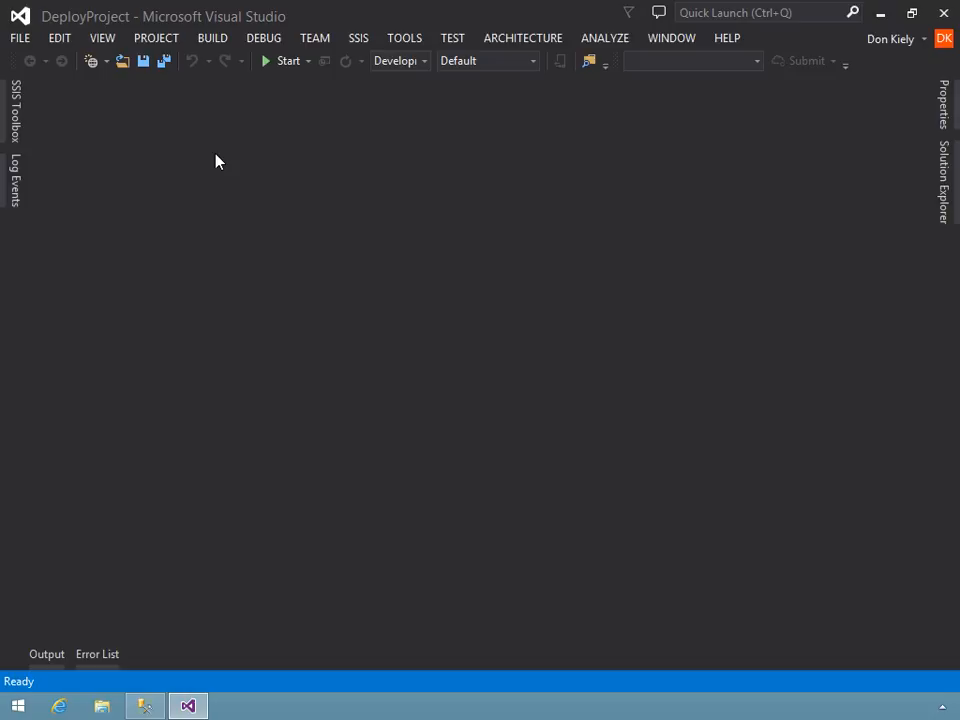
left_click(943, 190)
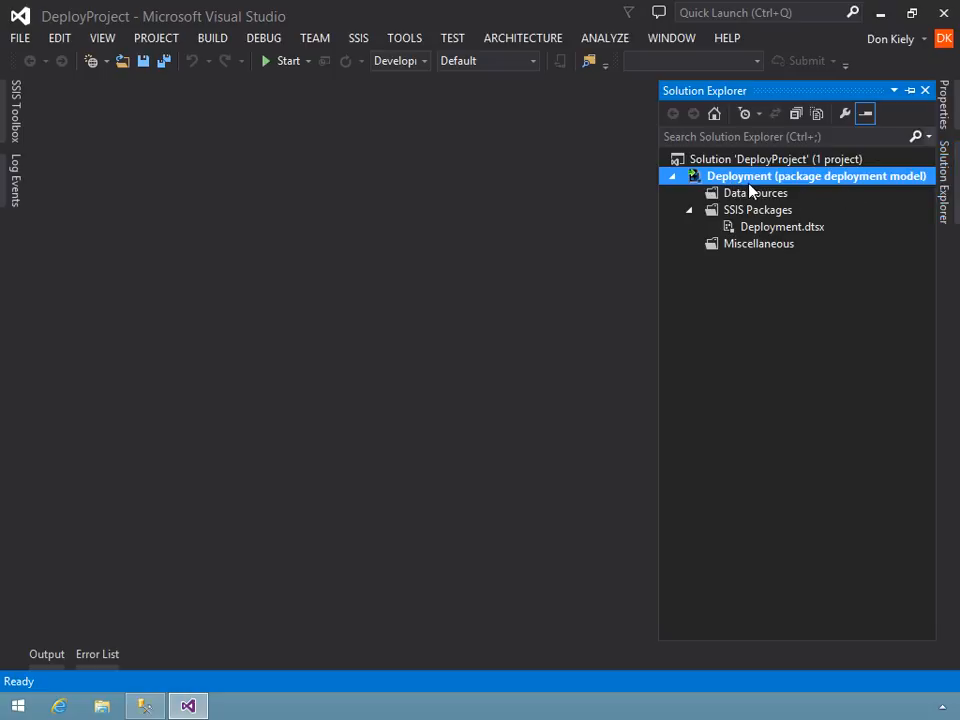
right_click(910, 188)
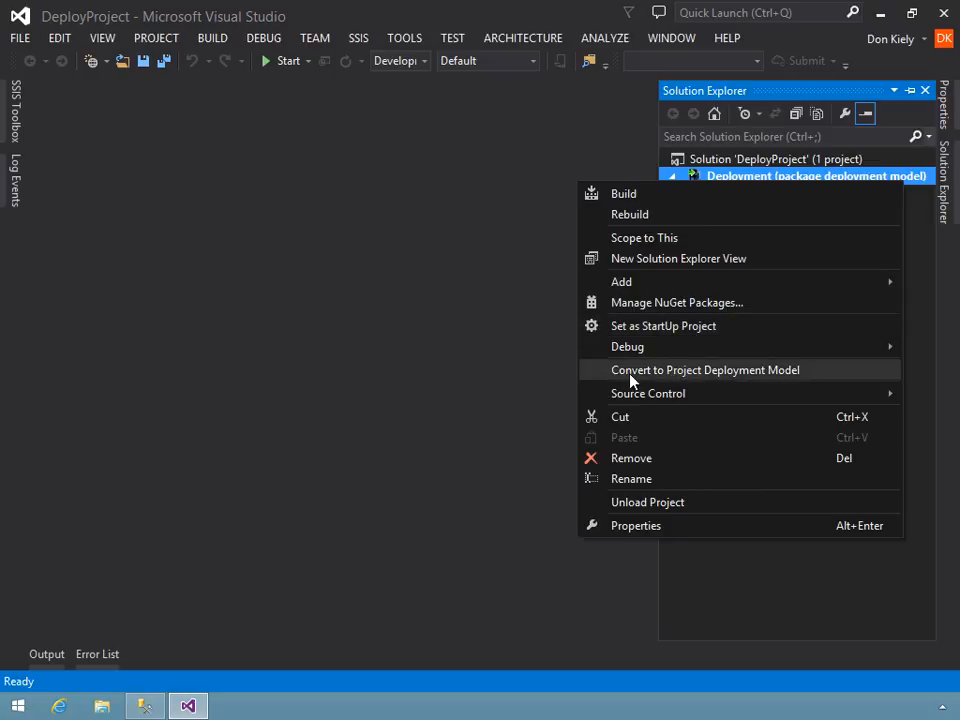
left_click(717, 372)
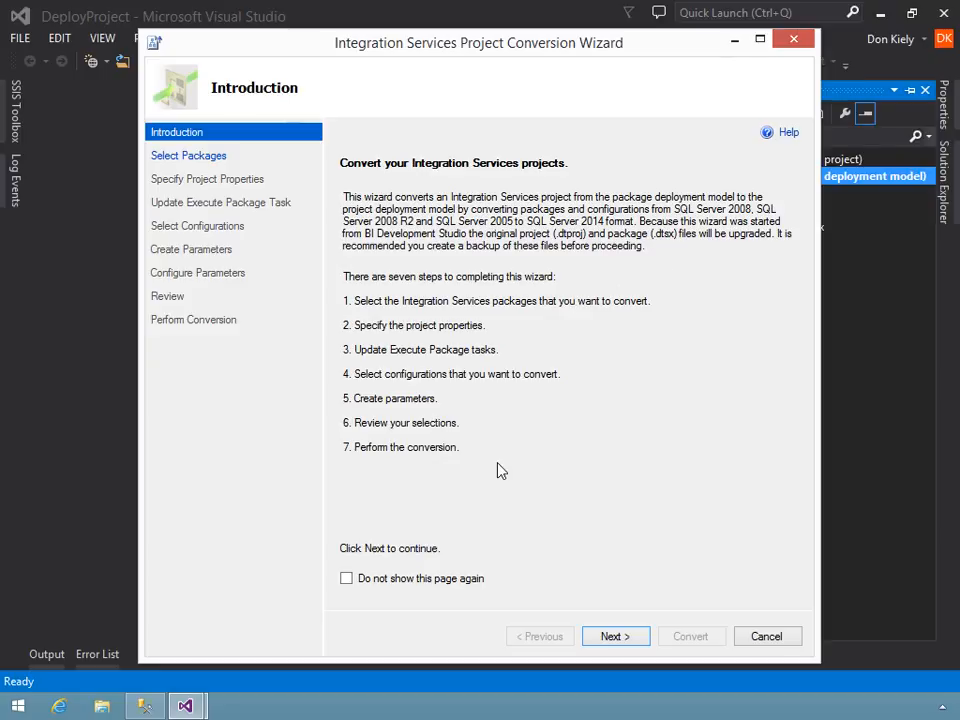
left_click(629, 638)
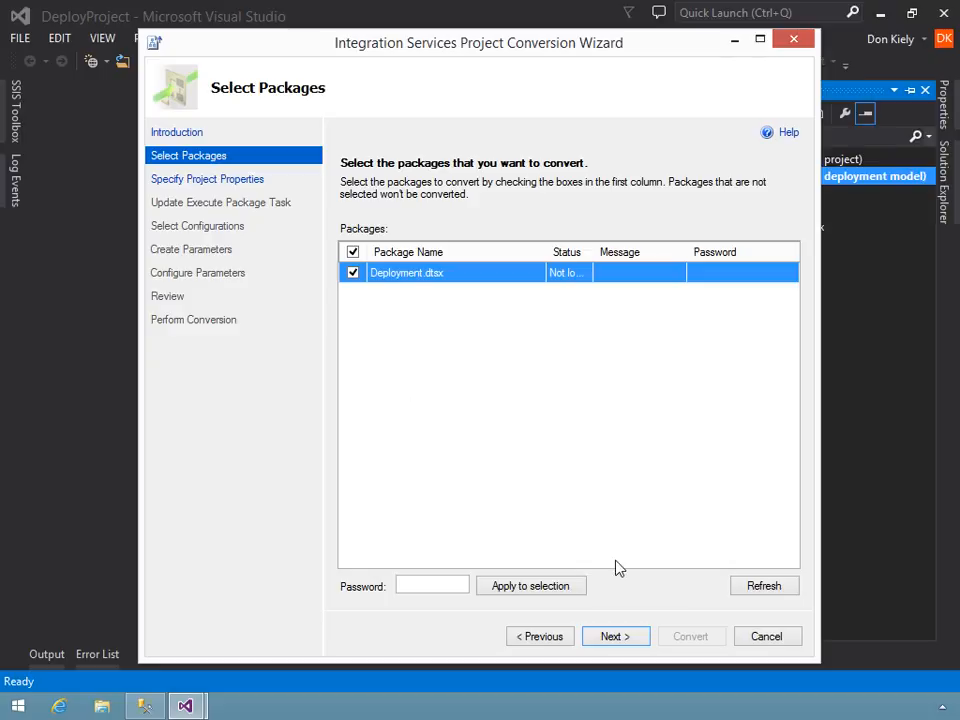
left_click(619, 641)
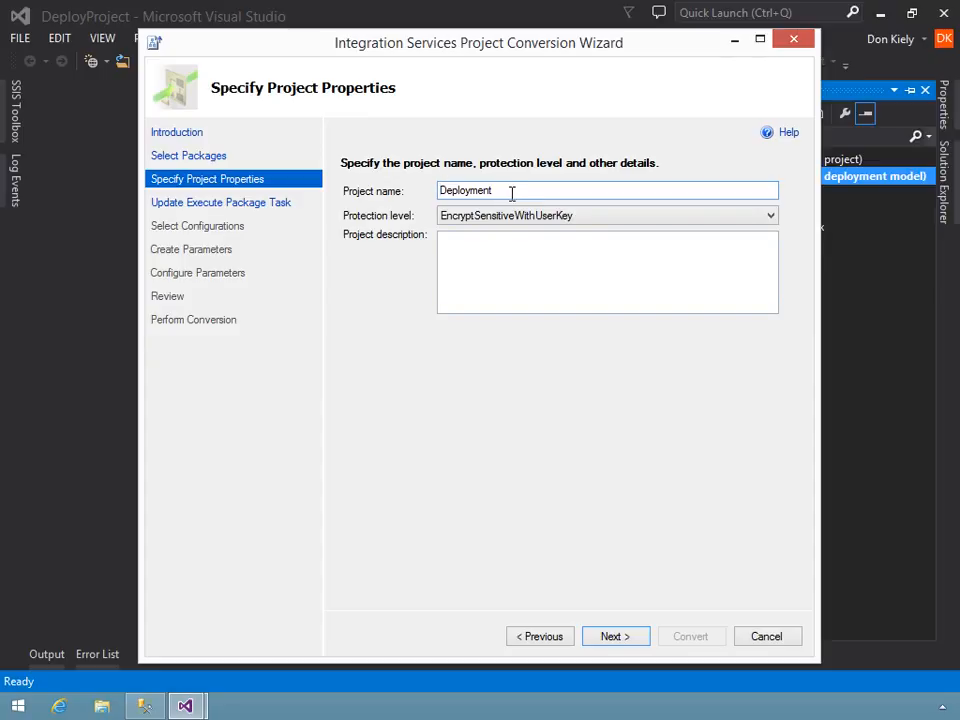
left_click(638, 643)
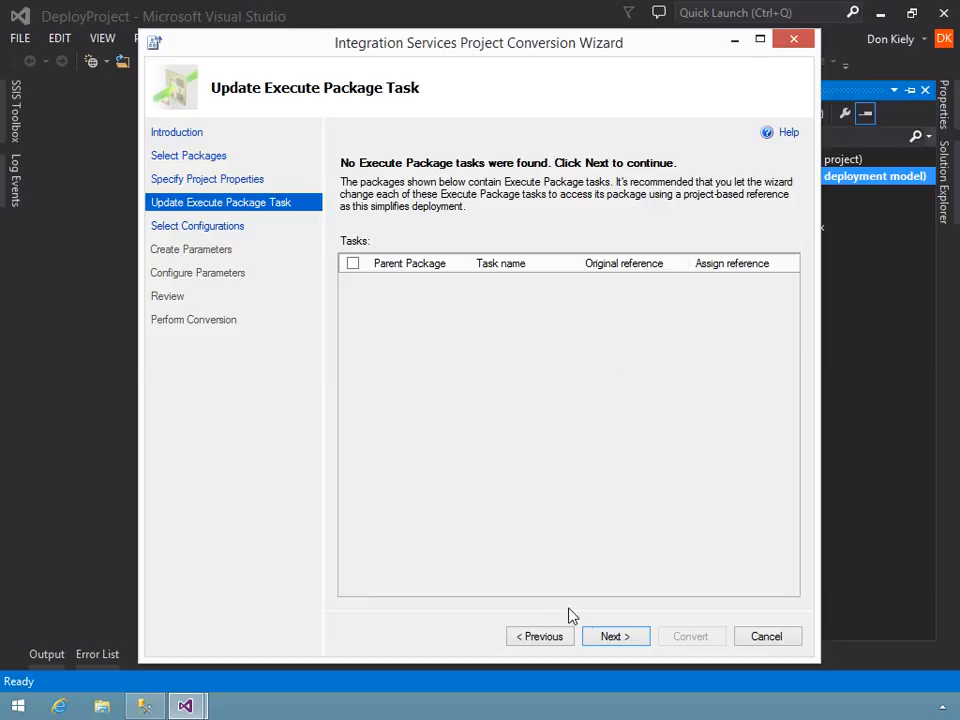
left_click(611, 636)
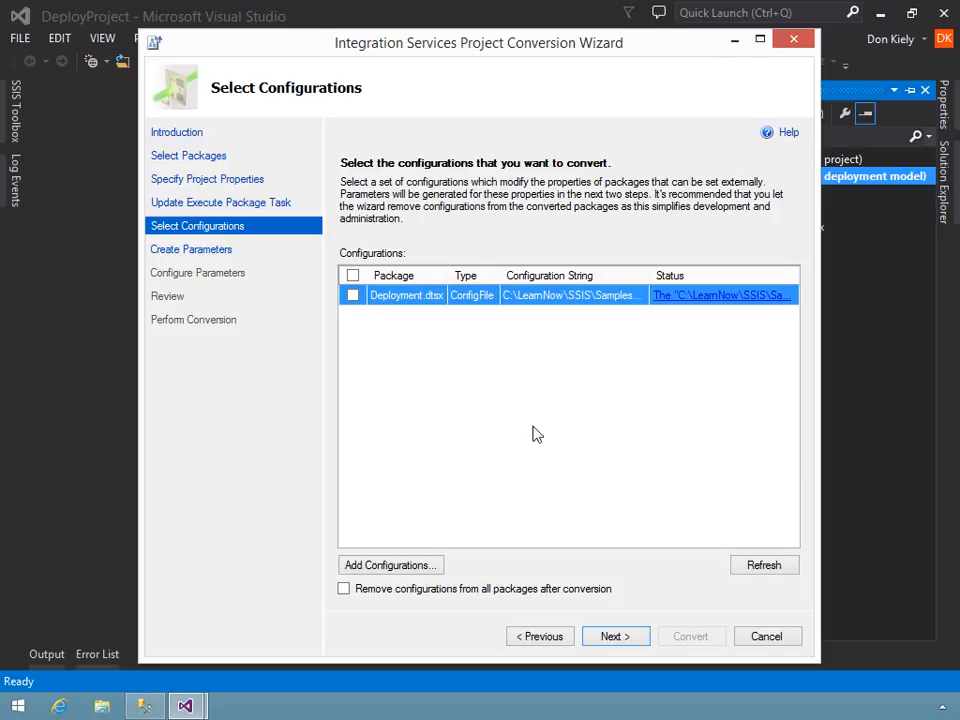
left_click(350, 299)
left_click(747, 638)
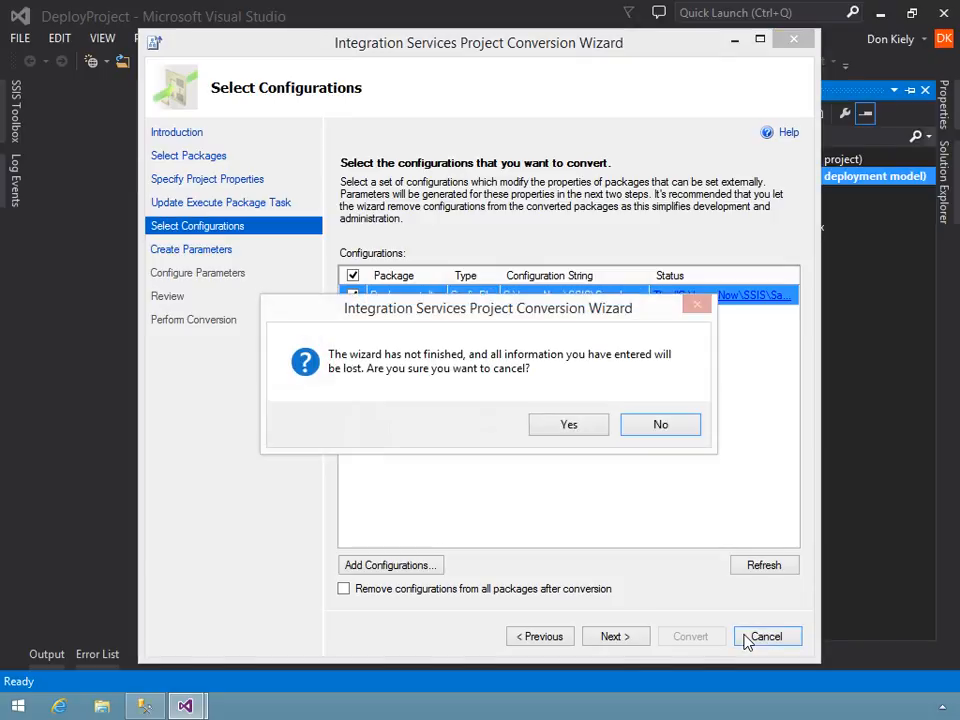
left_click(569, 425)
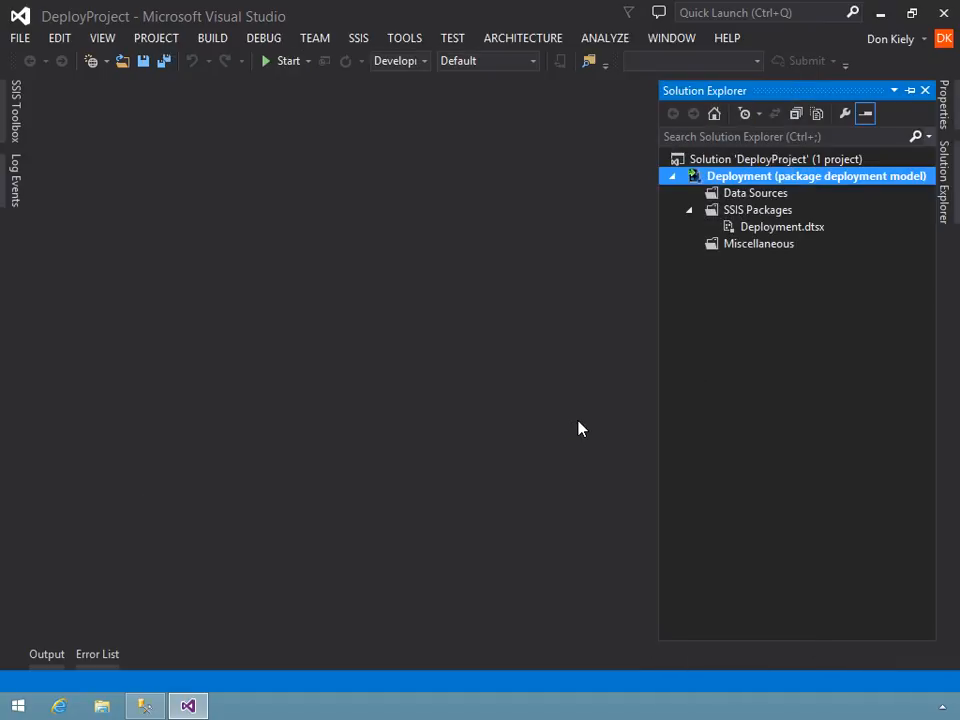
- Open the Deployment.dtsx package of the Deployment project in the designer
left_click(358, 42)
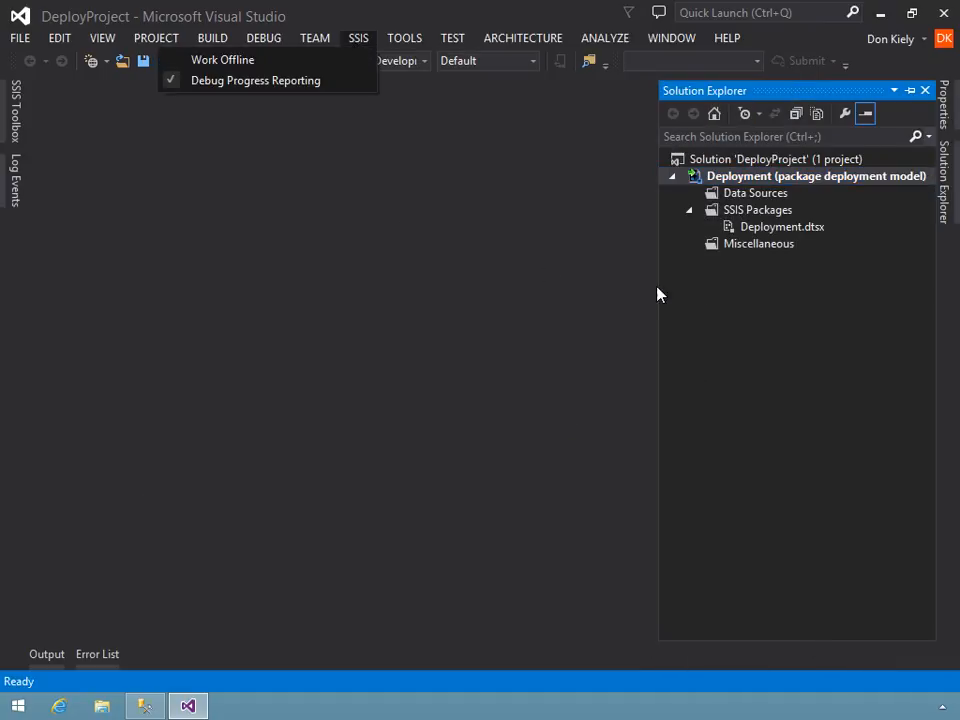
left_click(740, 227)
key("F2")
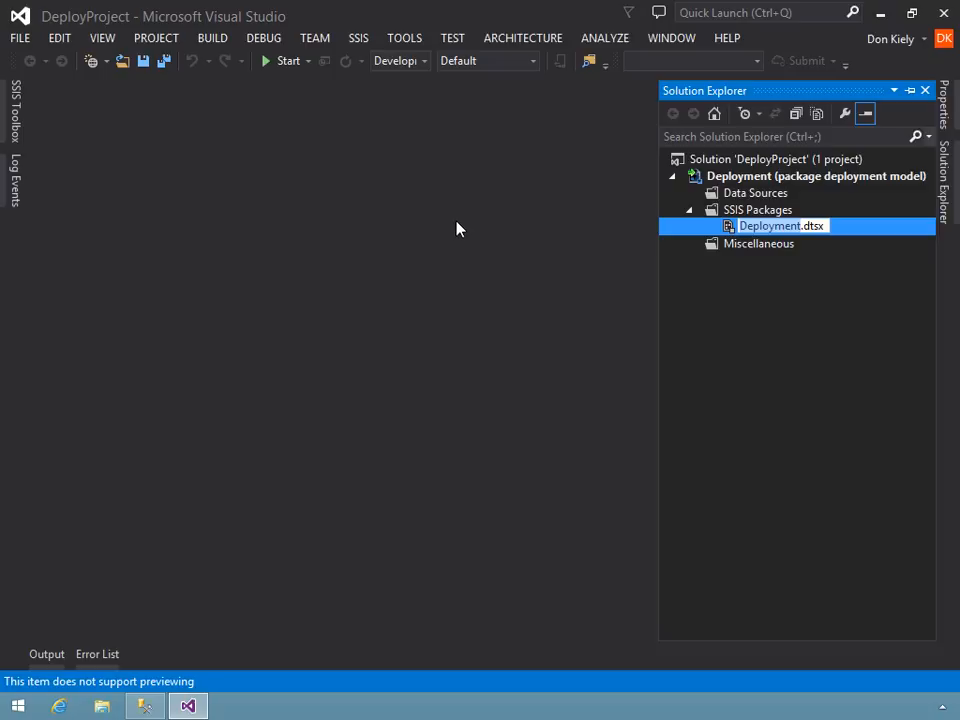
double_click(729, 227)
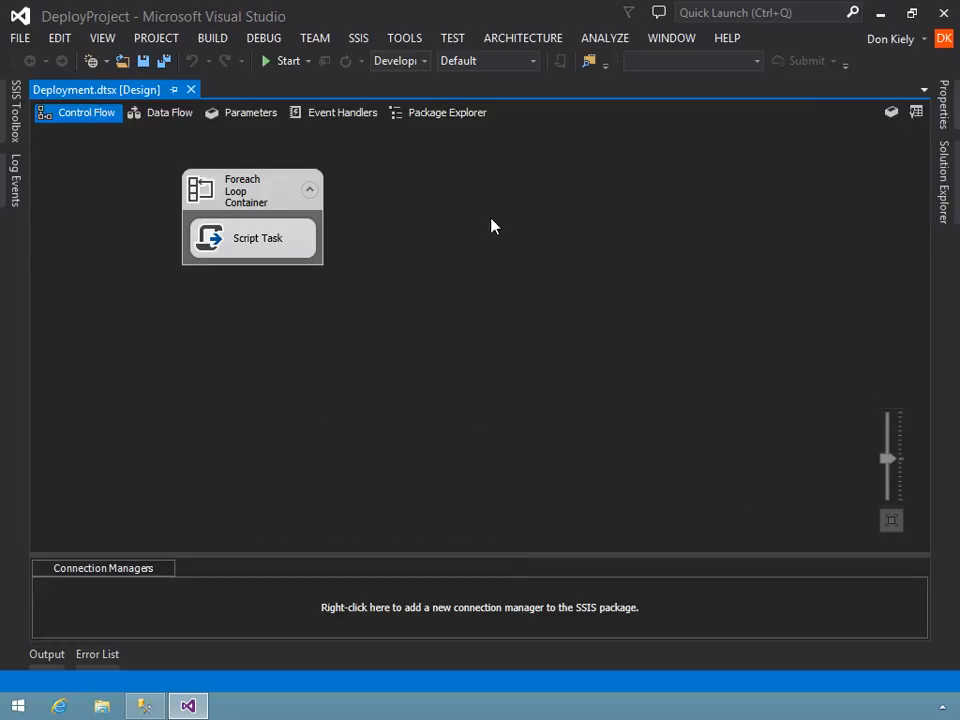
- Remove the Loop Configuration XML file entry from the package configurations of Deployment.dtsx
left_click(414, 39)
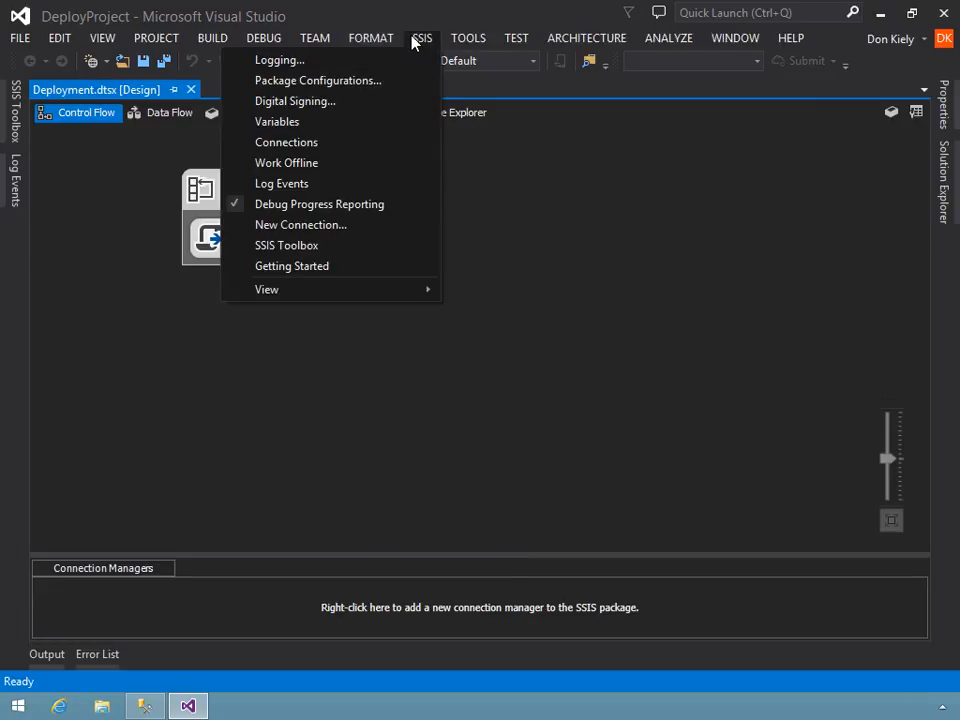
left_click(357, 88)
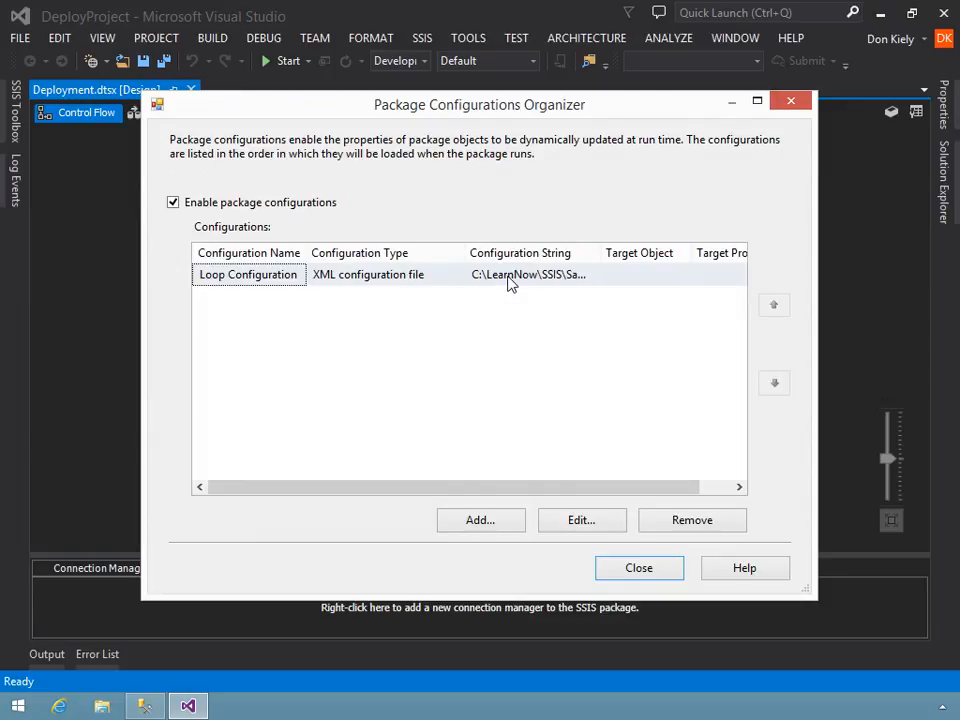
left_click(590, 526)
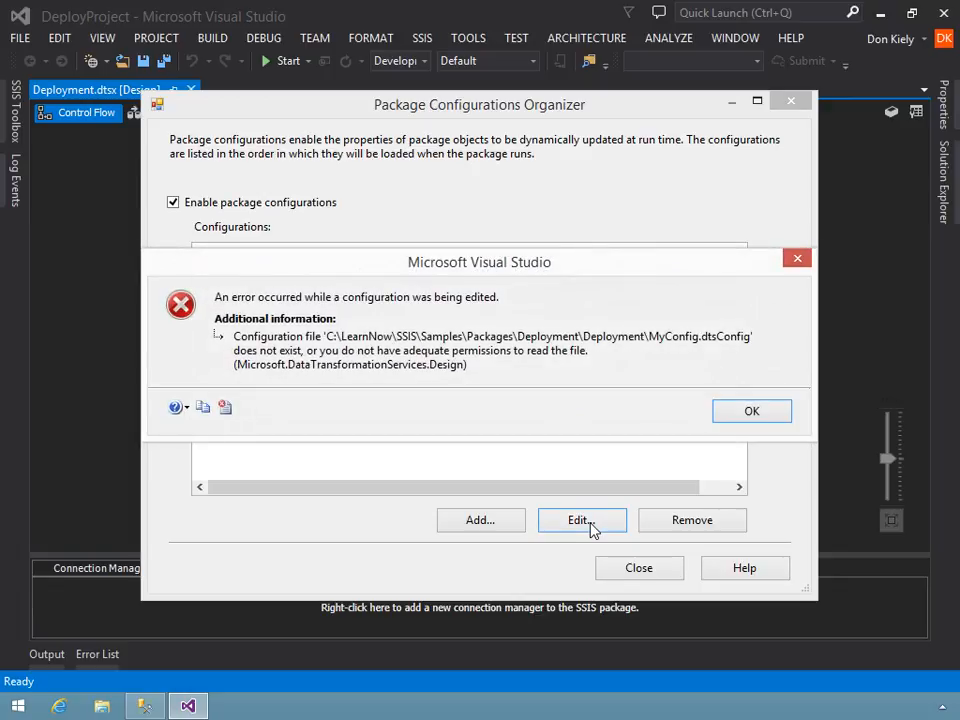
left_click(730, 418)
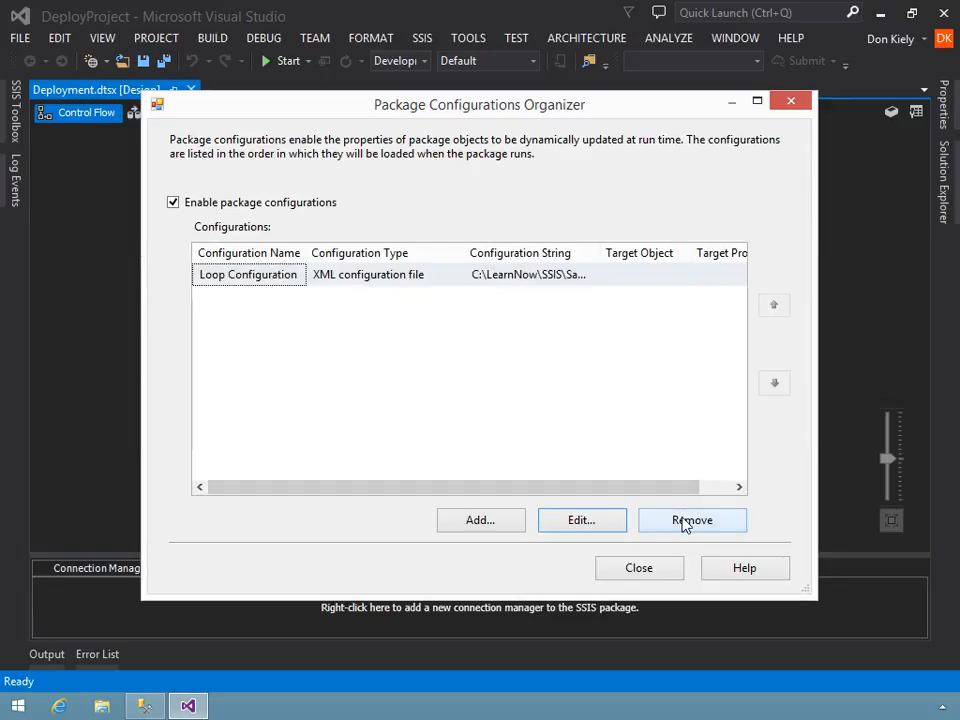
left_click(683, 522)
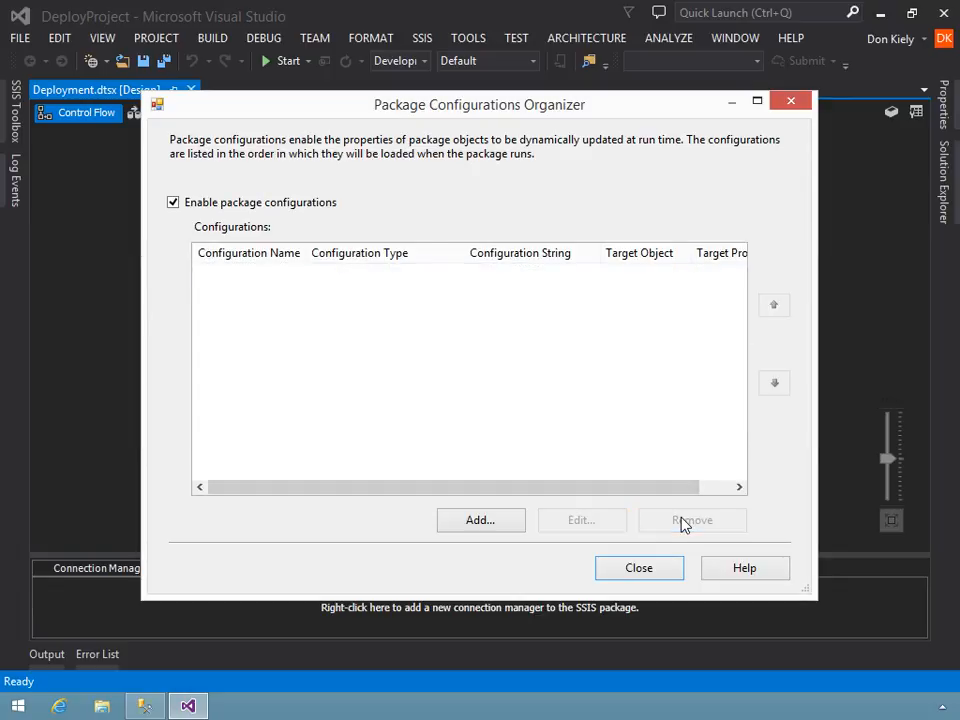
left_click(636, 572)
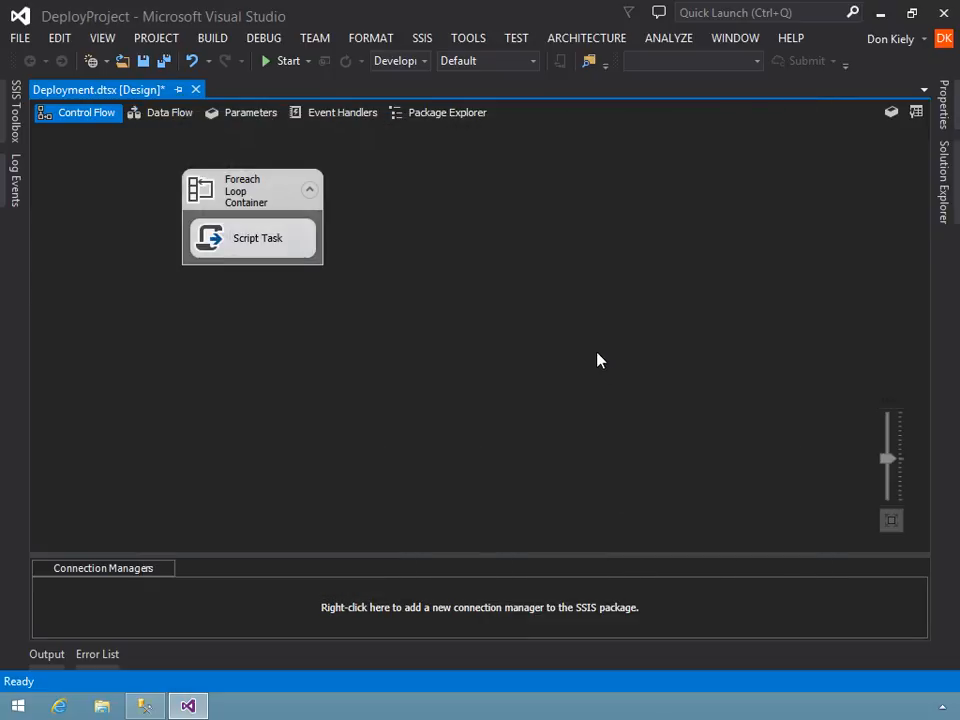
- Set the Foreach Loop Container's file enumerator folder to C:\Sample Files\Packages\SourceData and save all files
left_click(220, 181)
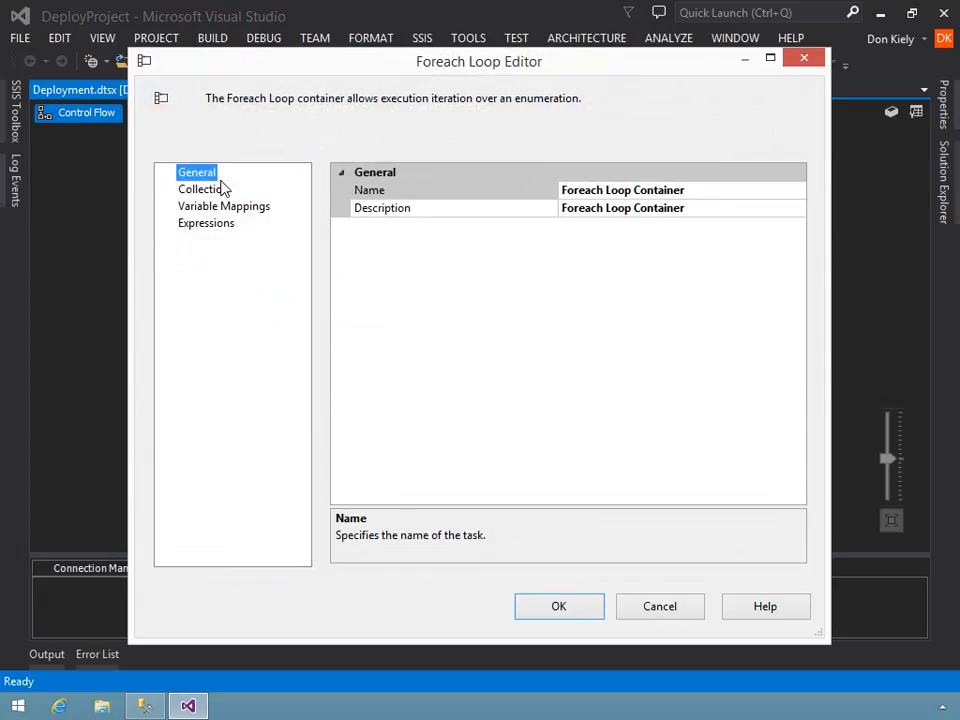
left_click(215, 192)
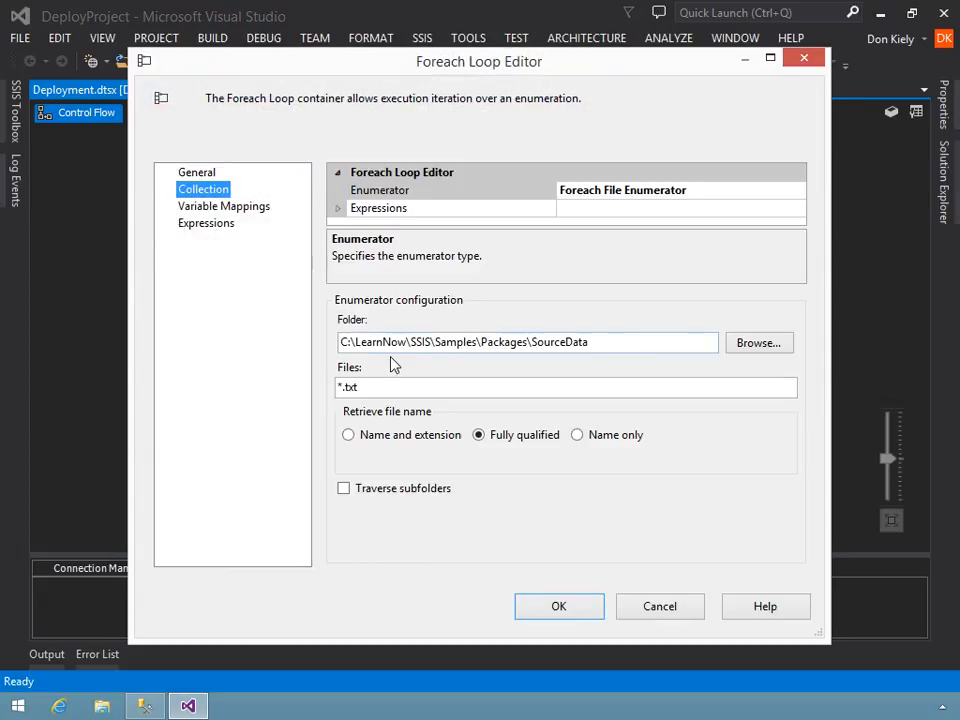
left_click(770, 346)
double_click(414, 349)
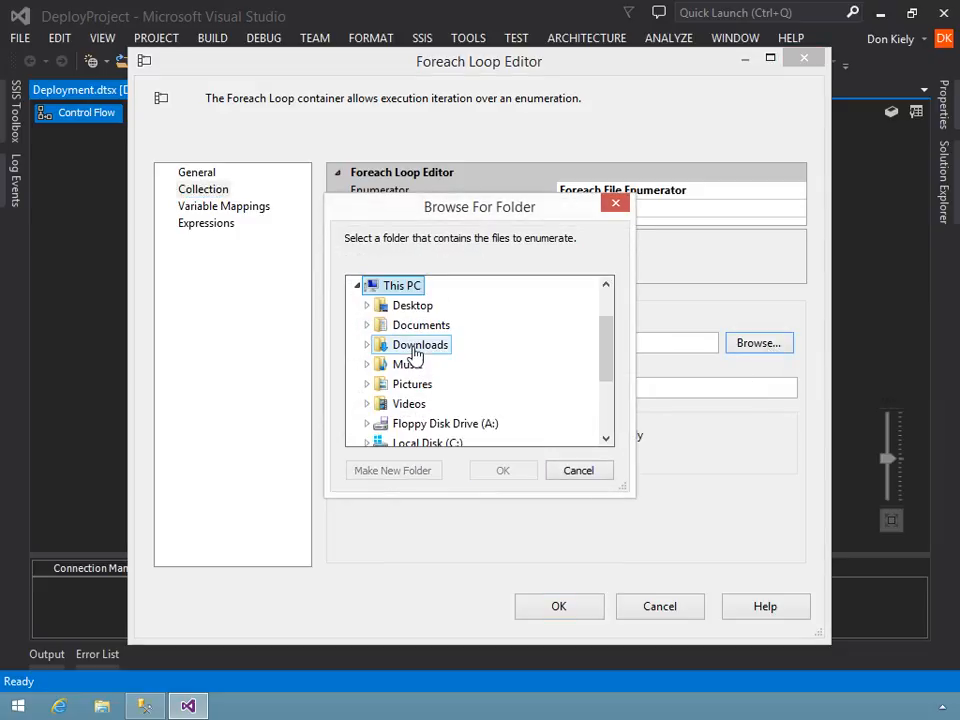
double_click(420, 443)
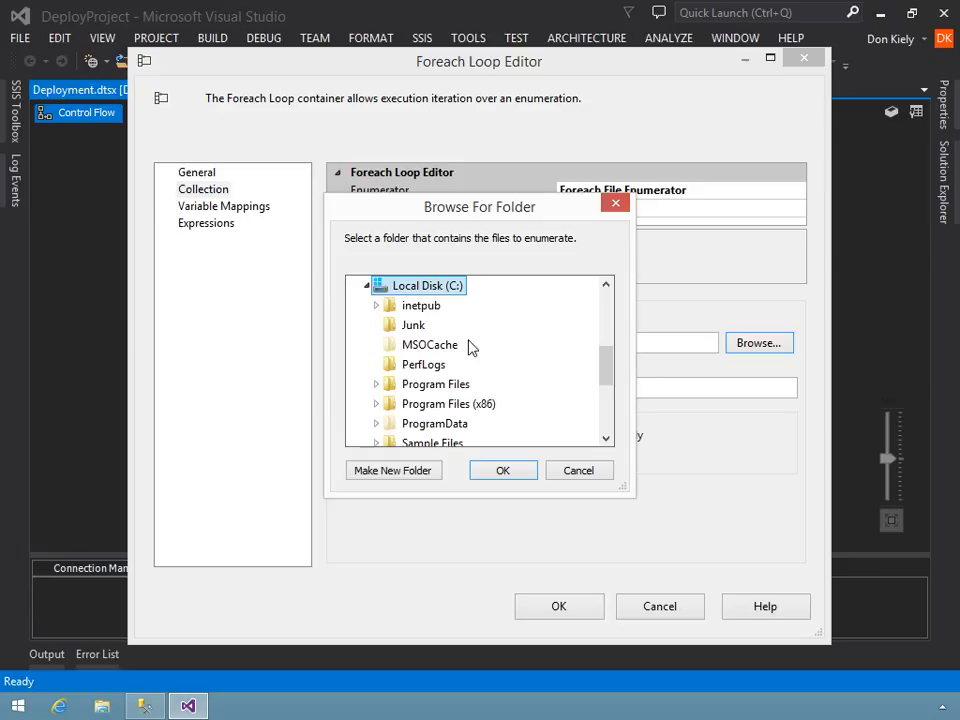
left_click_drag(489, 219, 527, 208)
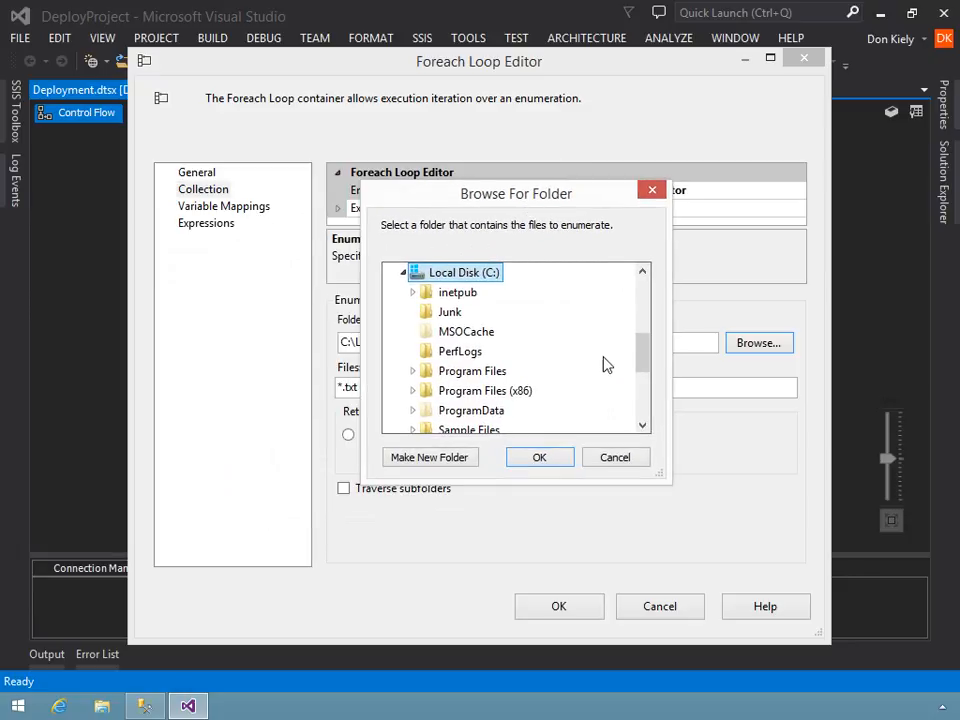
left_click(488, 431)
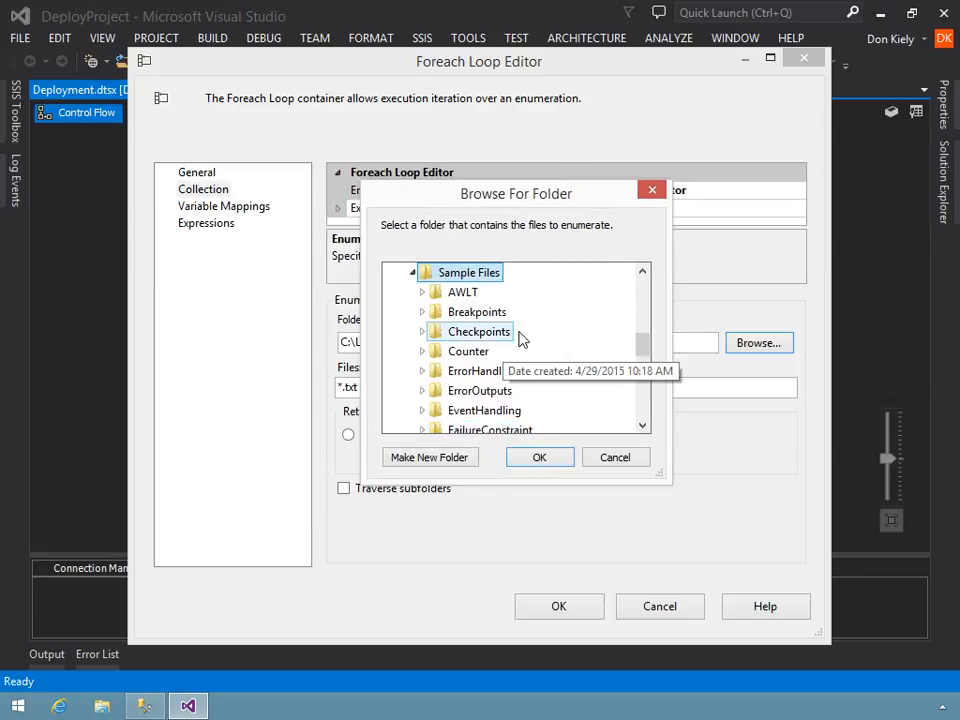
scroll(575, 323, "down", 1)
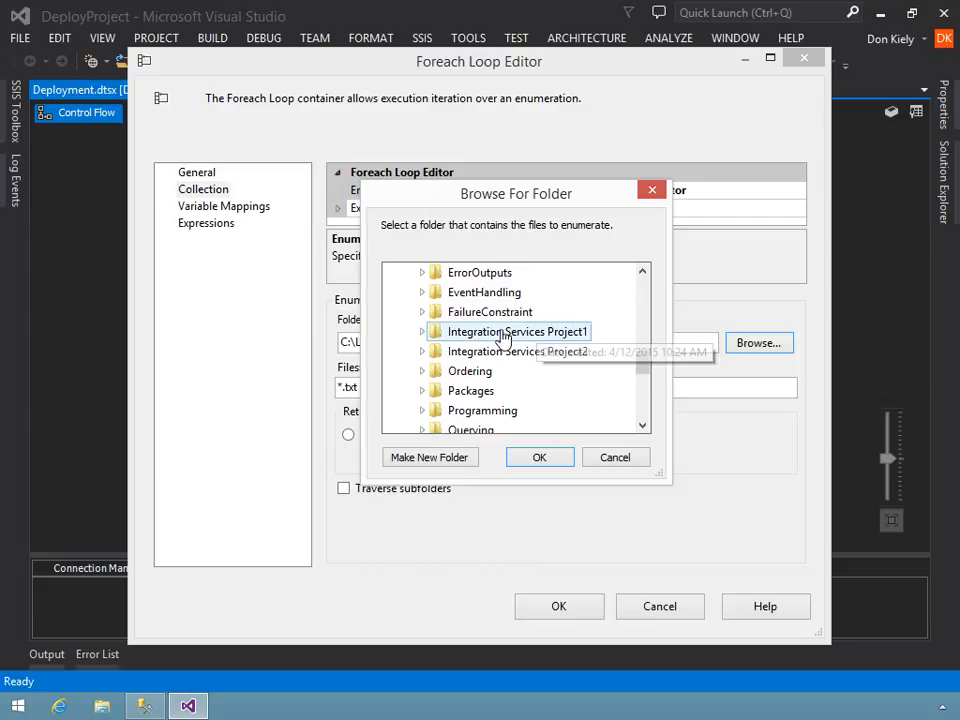
double_click(467, 394)
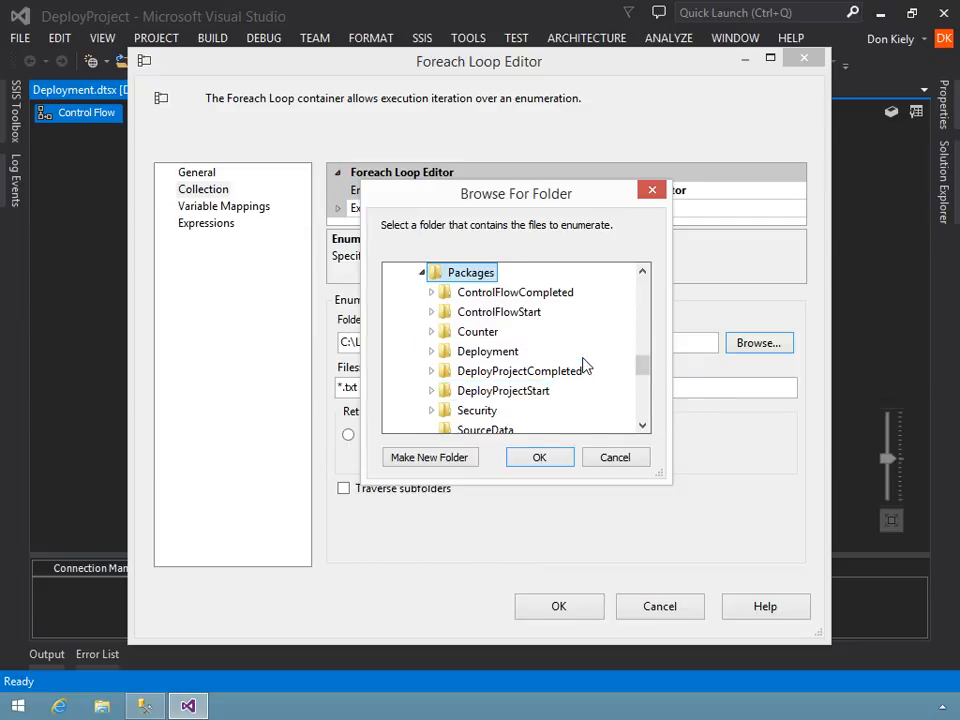
scroll(595, 358, "down", 1)
left_click(486, 371)
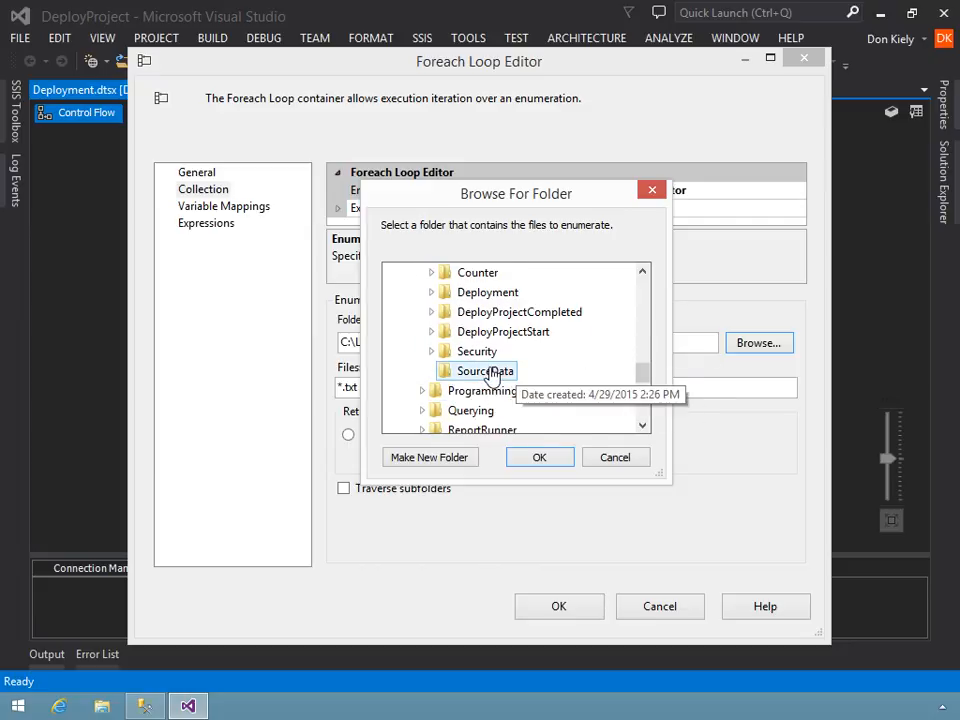
left_click(529, 458)
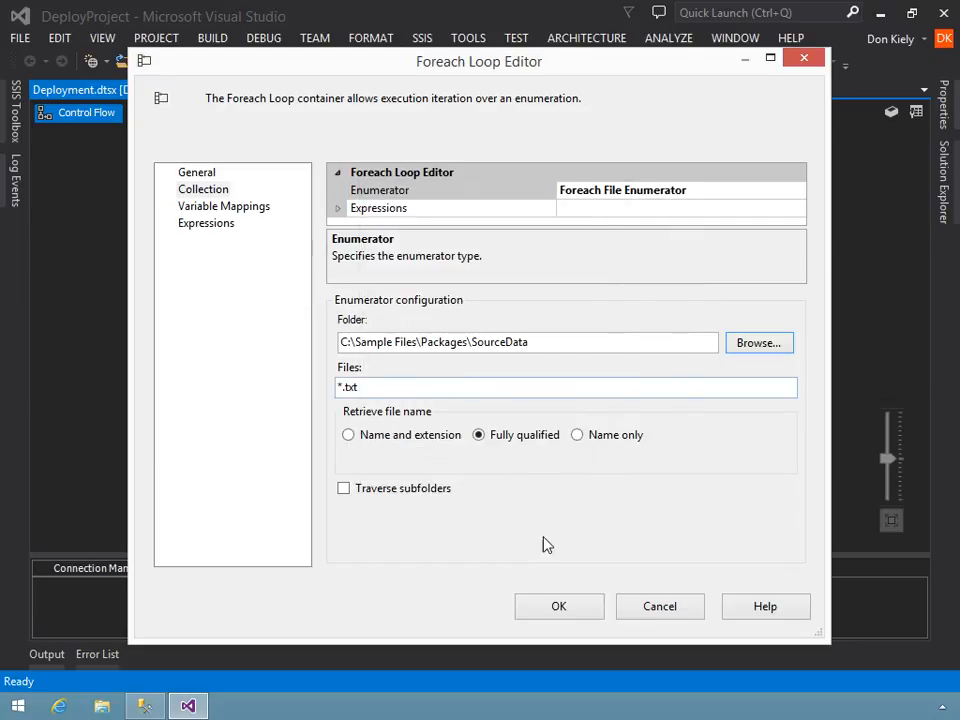
left_click(557, 608)
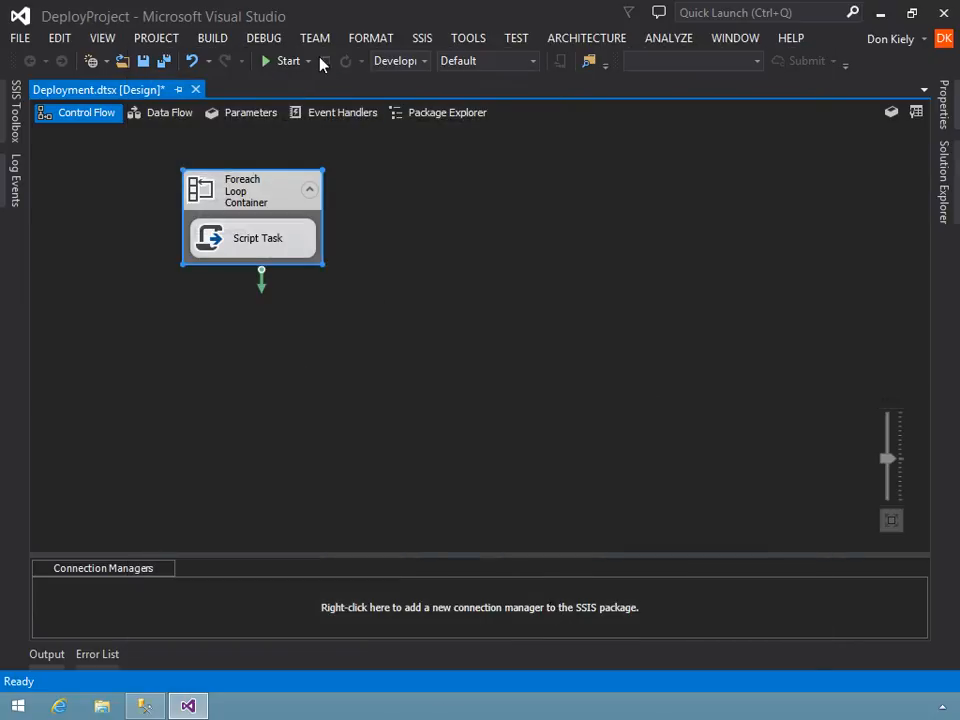
left_click(165, 61)
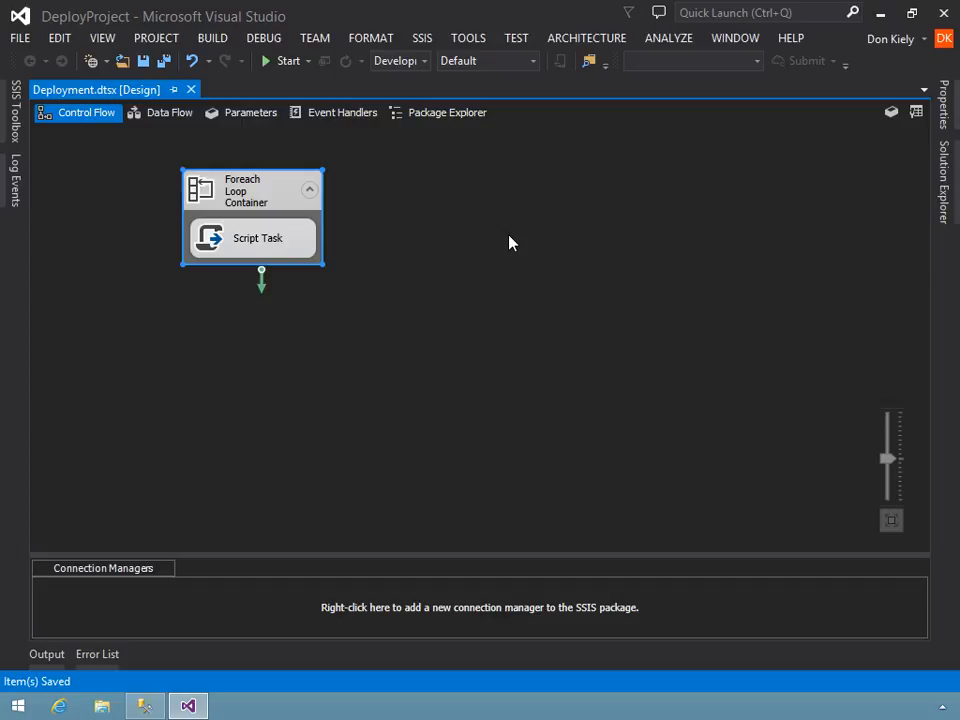
left_click(944, 182)
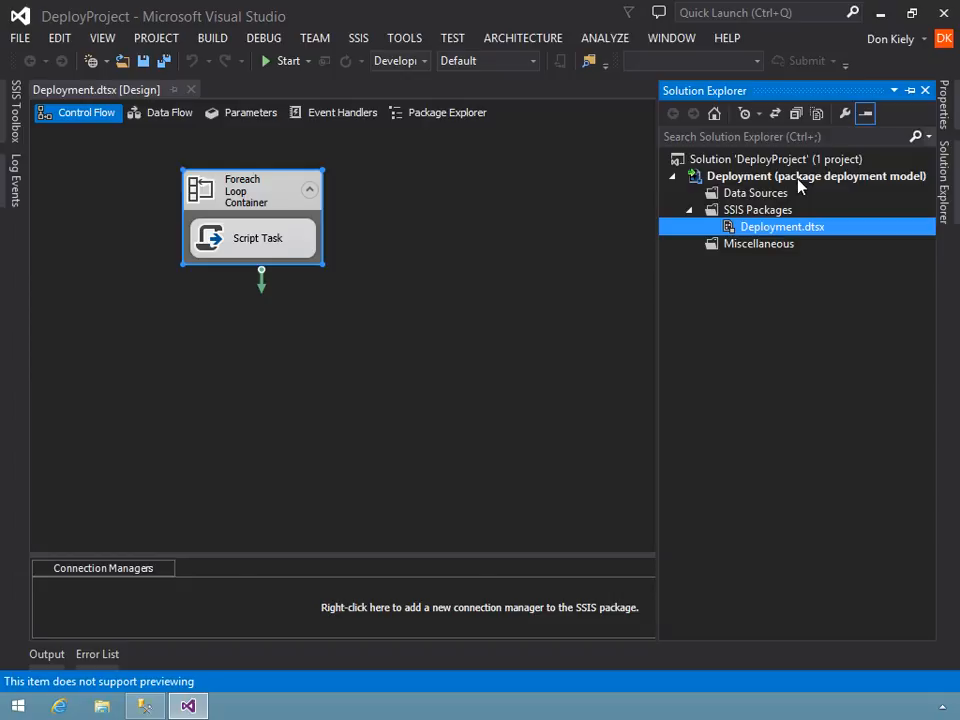
right_click(799, 186)
left_click(554, 370)
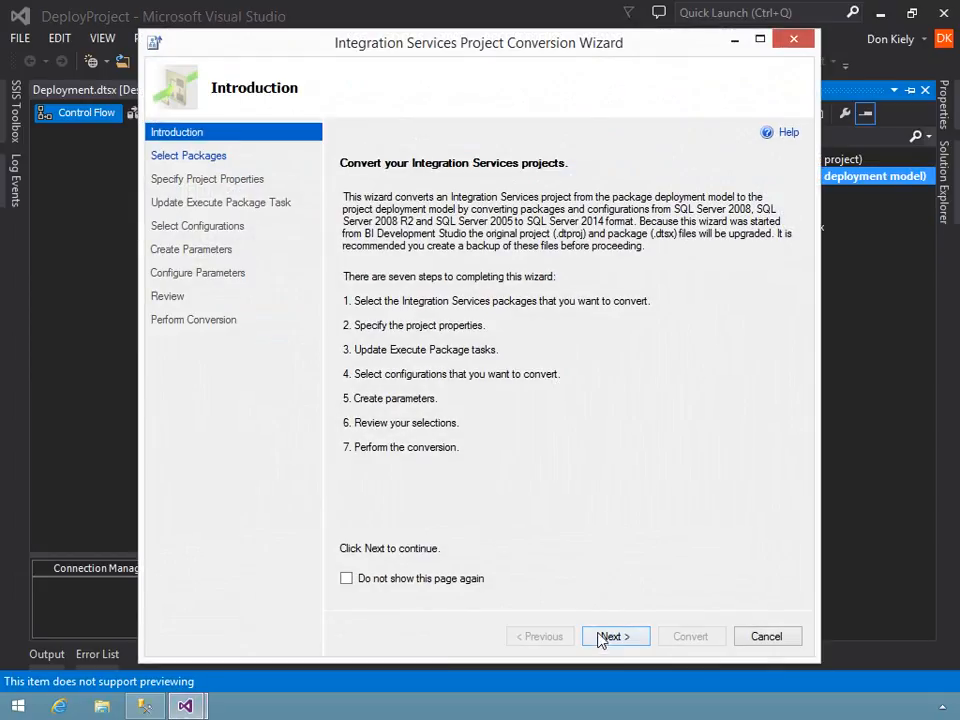
left_click(601, 637)
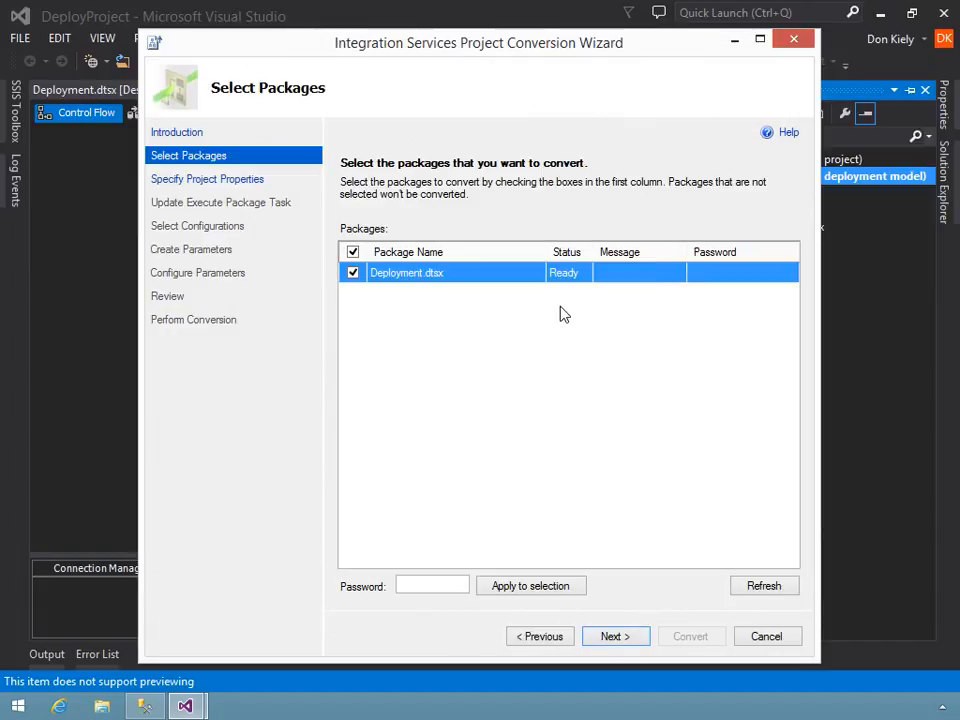
left_click(608, 640)
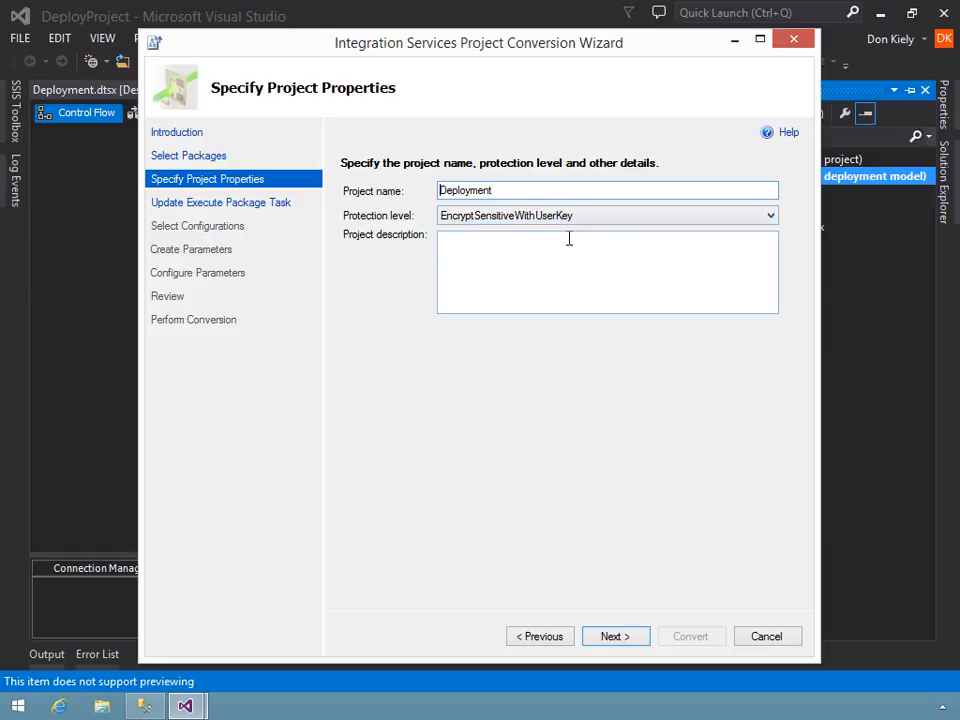
left_click(624, 636)
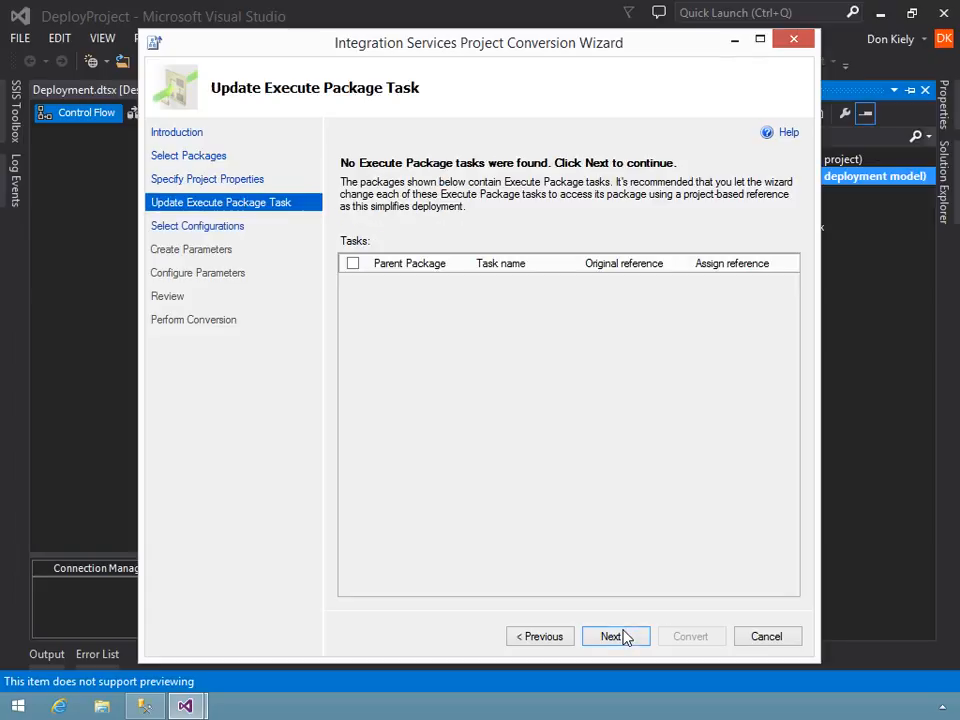
left_click(619, 637)
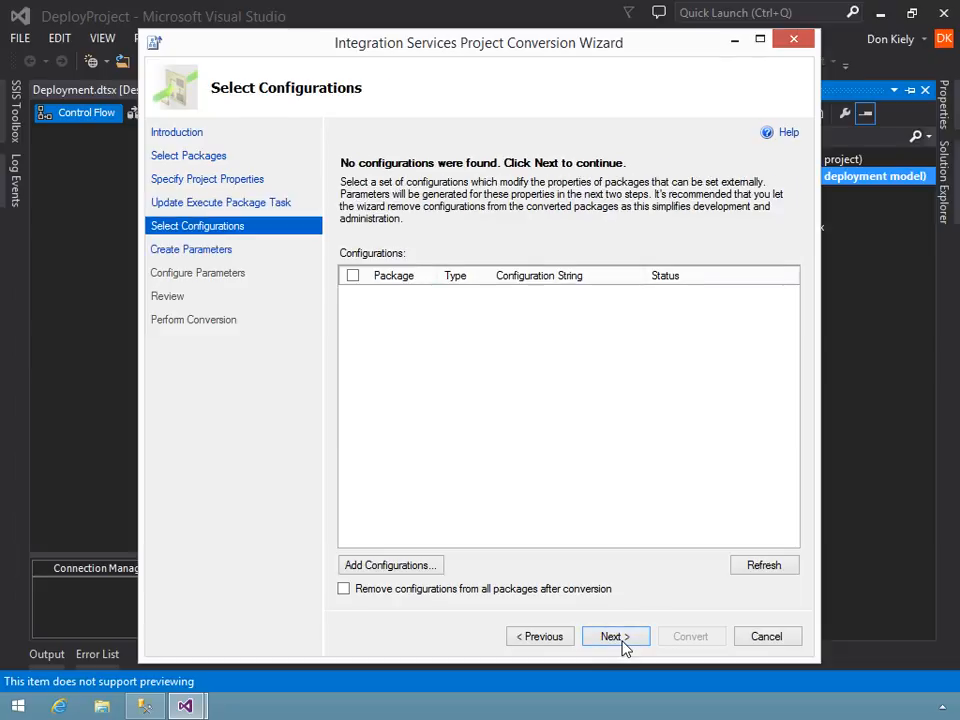
left_click(793, 640)
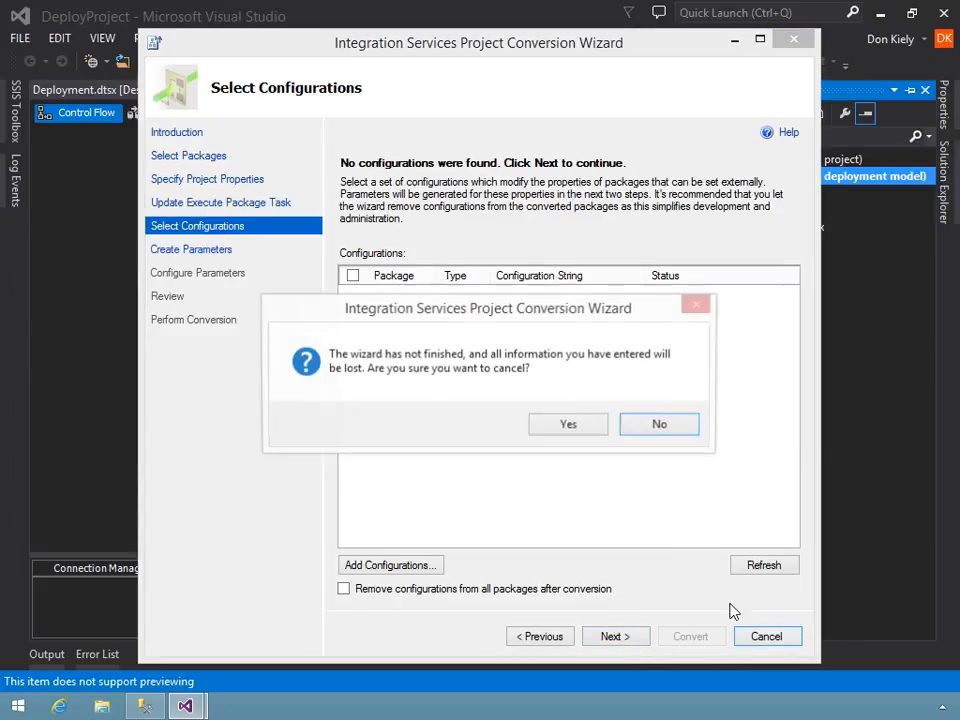
left_click(545, 427)
- Open the package configurations of Deployment.dtsx
left_click(365, 40)
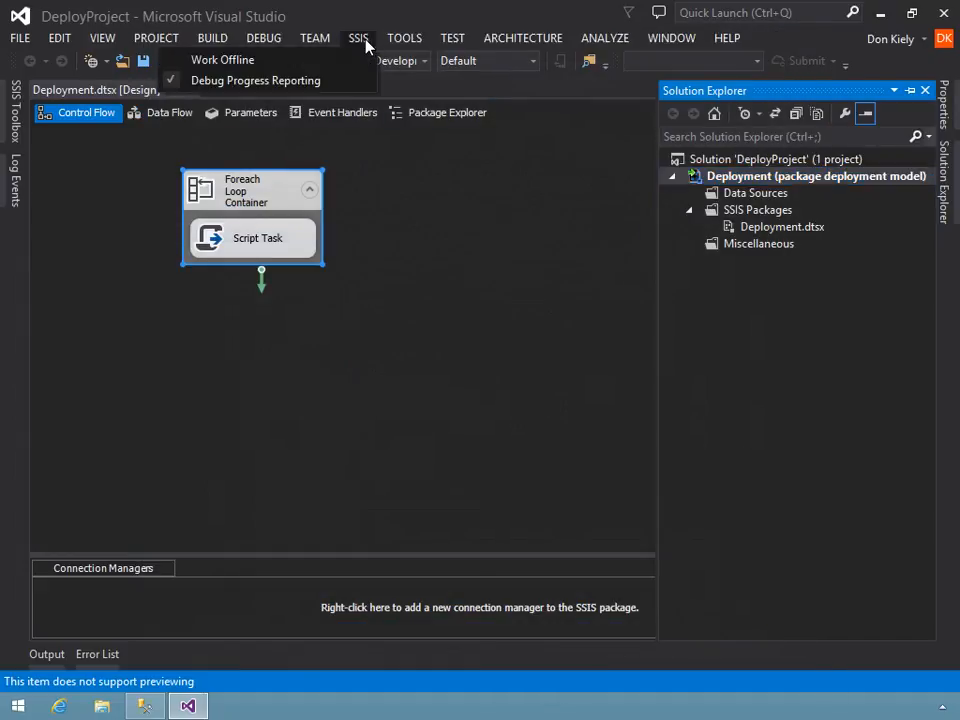
left_click(581, 261)
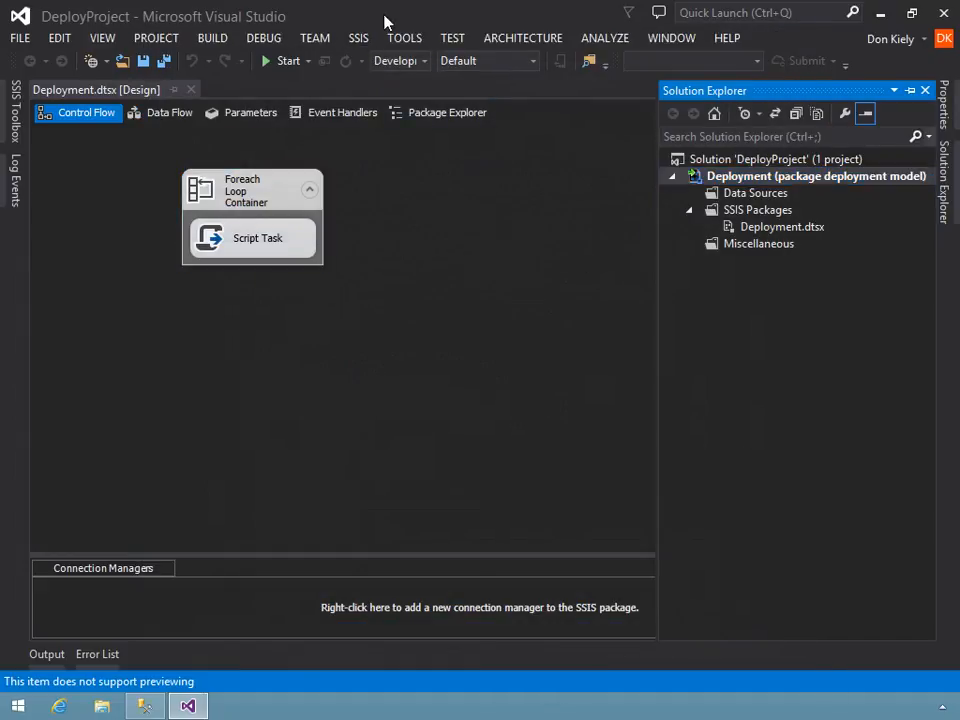
left_click(360, 40)
left_click(420, 199)
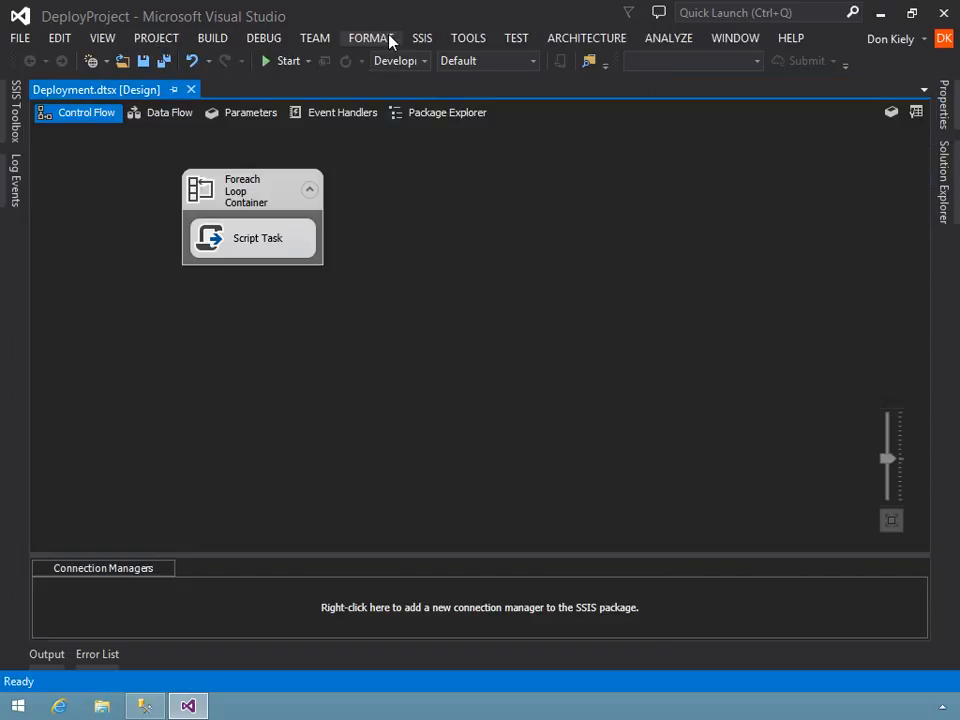
left_click(417, 39)
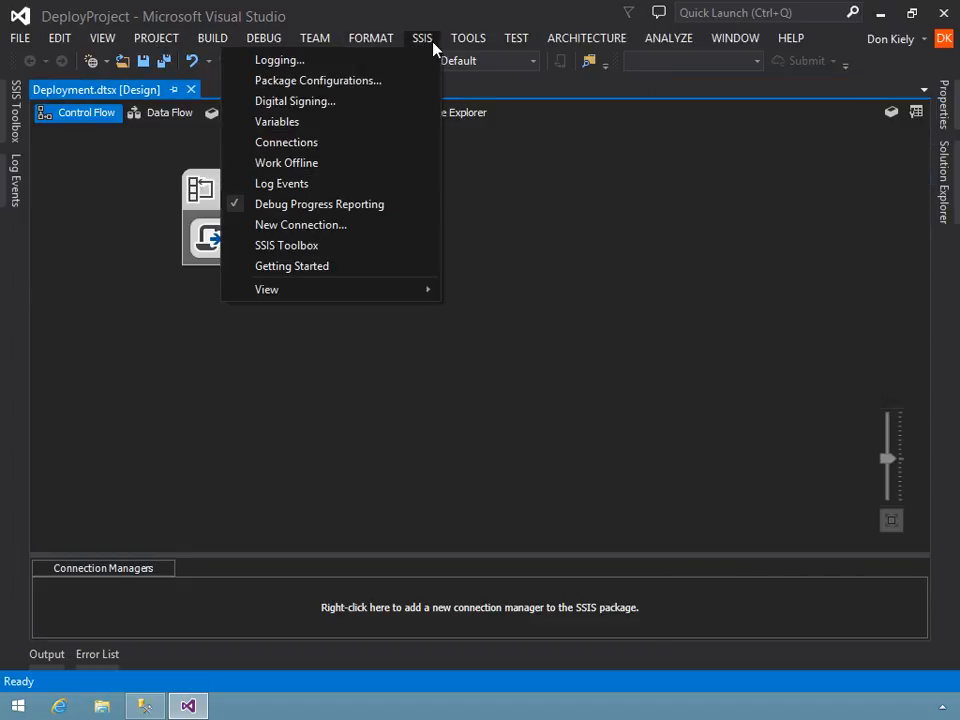
left_click(408, 81)
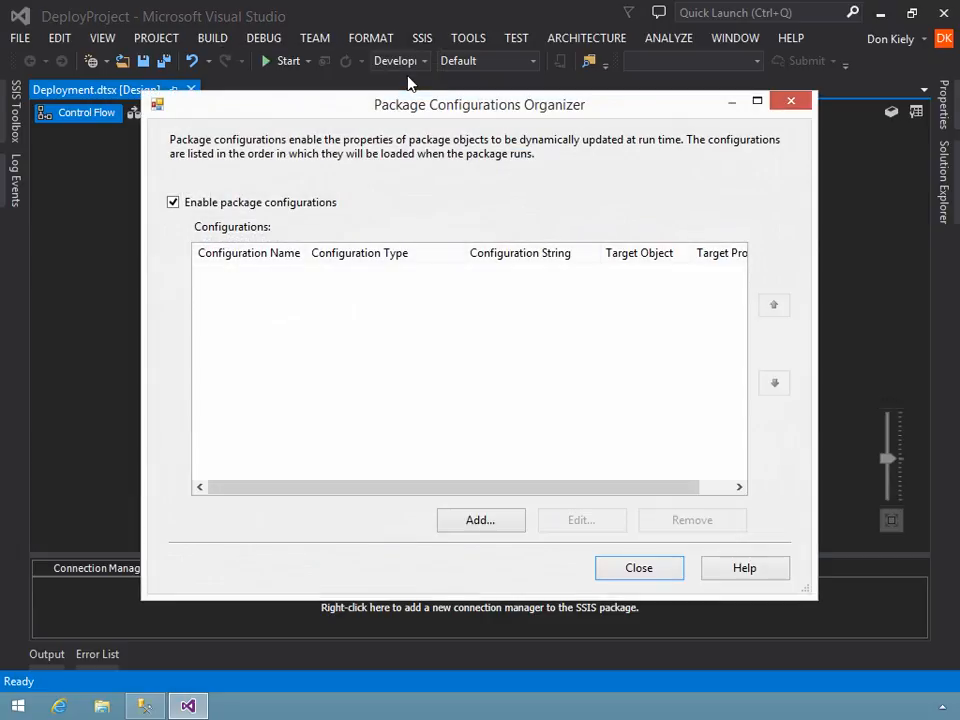
left_click(497, 523)
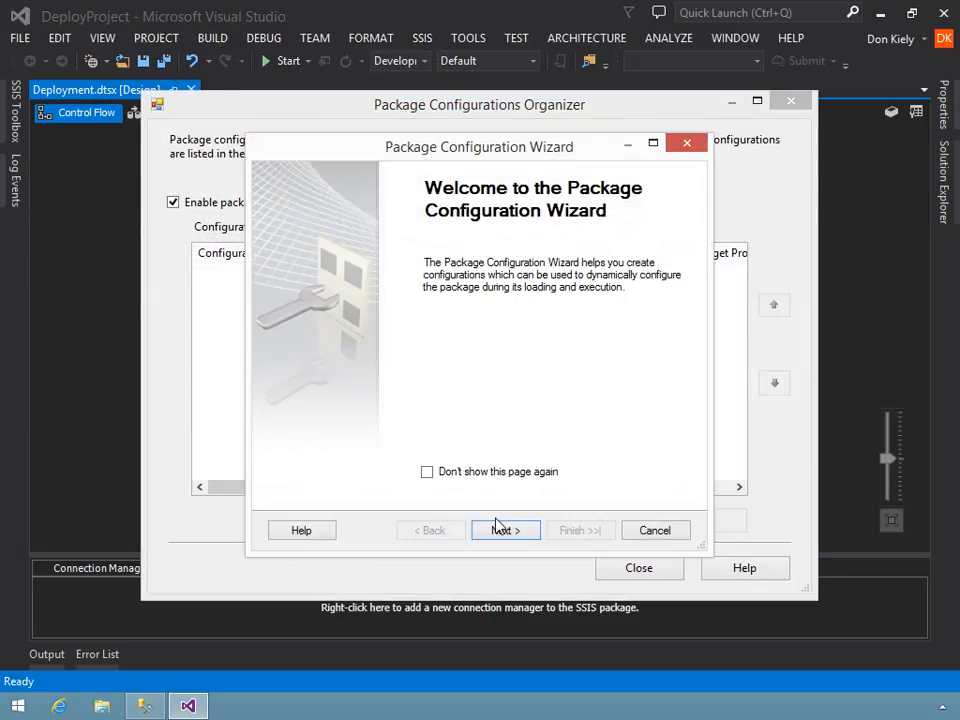
left_click(497, 529)
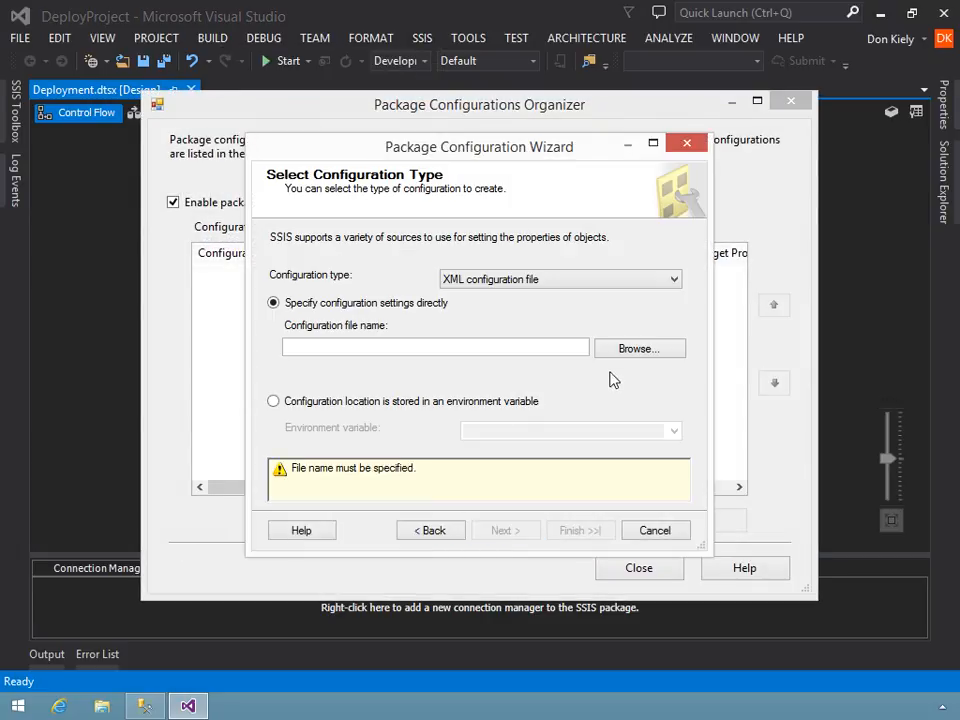
left_click(633, 352)
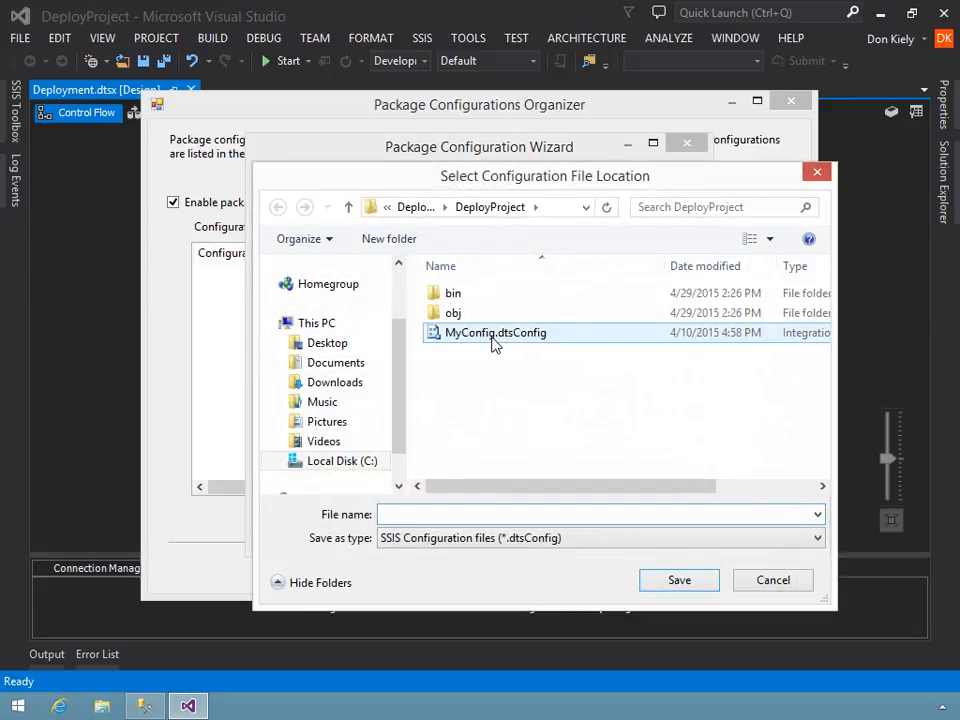
double_click(501, 339)
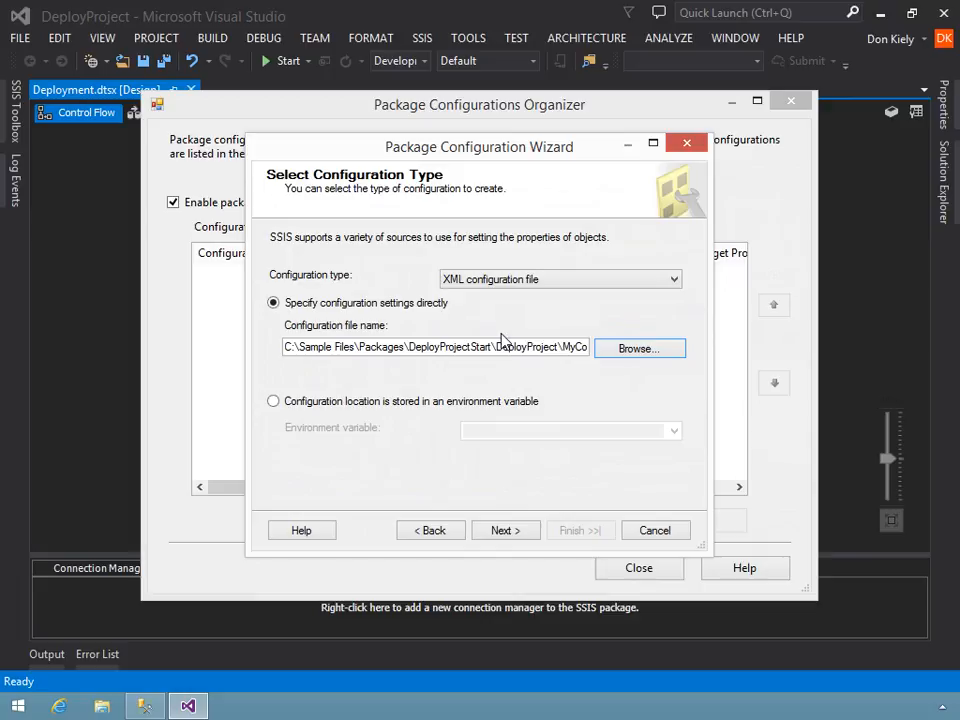
left_click(483, 533)
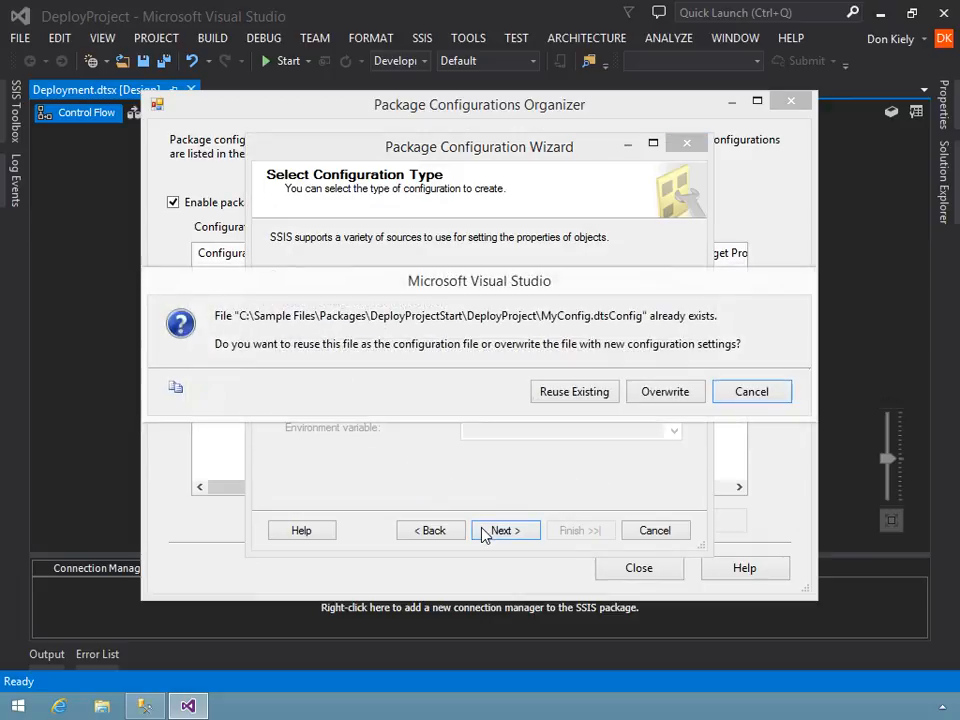
left_click(567, 398)
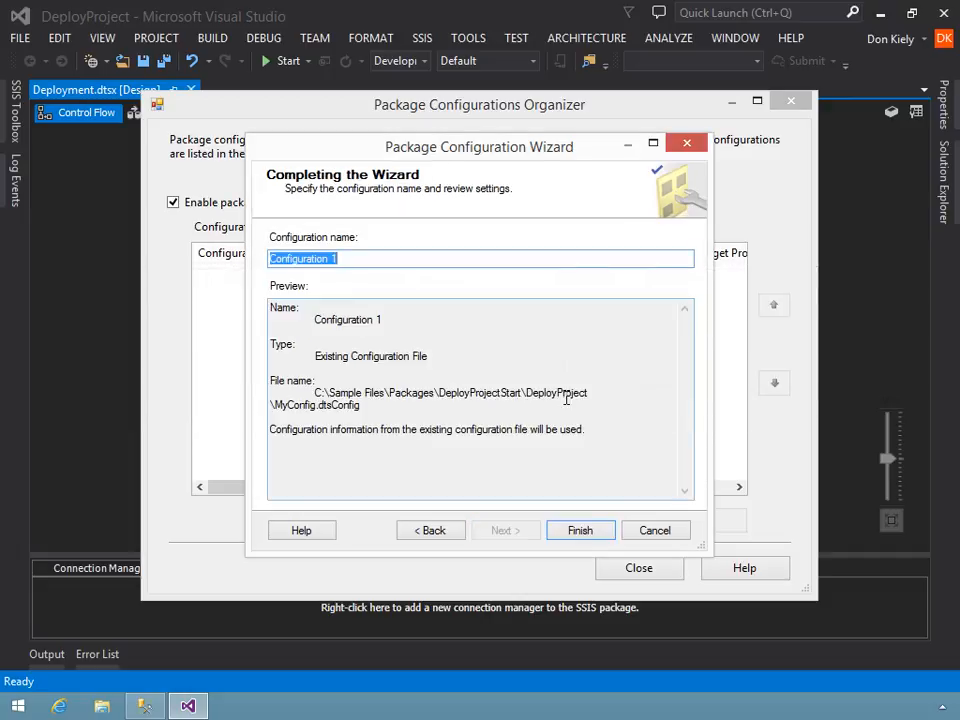
left_click(653, 529)
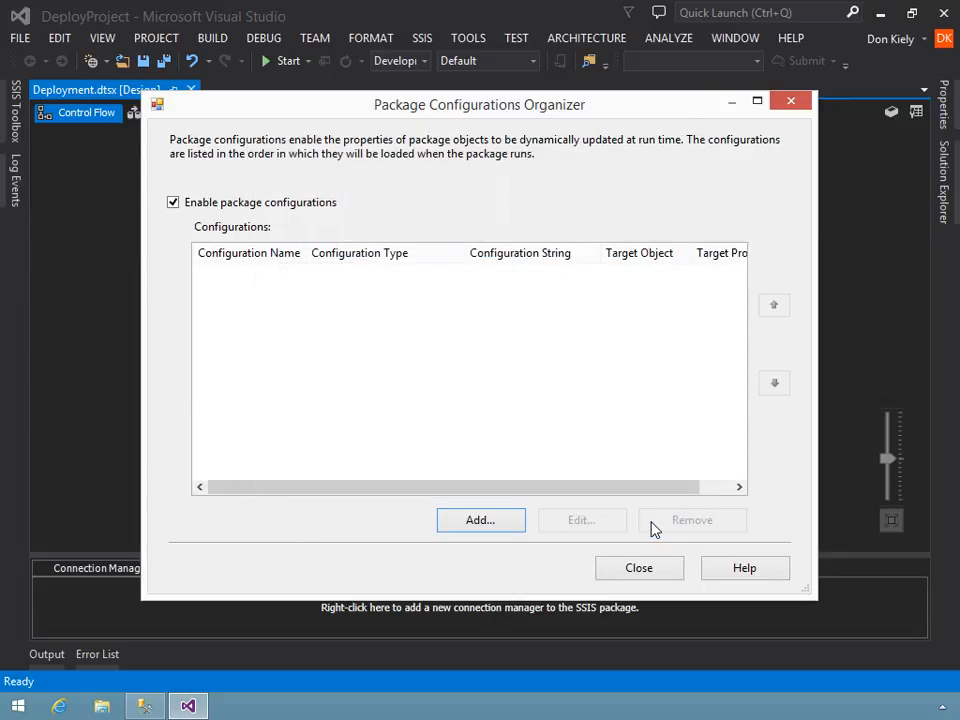
- Start adding an XML configuration file that uses MyConfig.dtsConfig from the DeployProject folder, overwriting the existing file
left_click(507, 529)
left_click(505, 528)
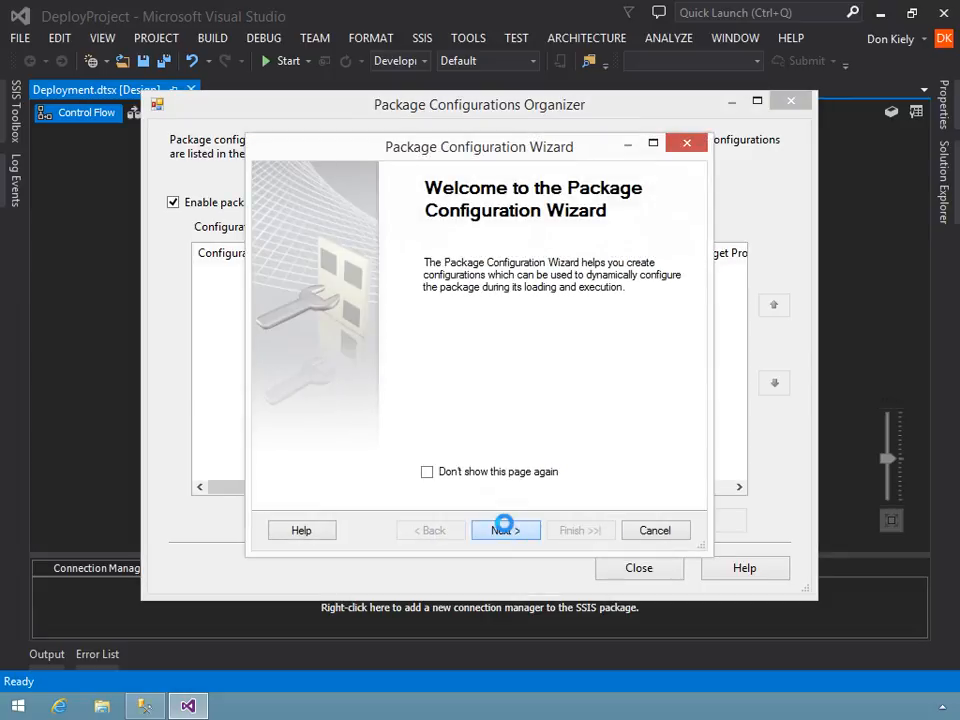
left_click(640, 352)
left_click(538, 336)
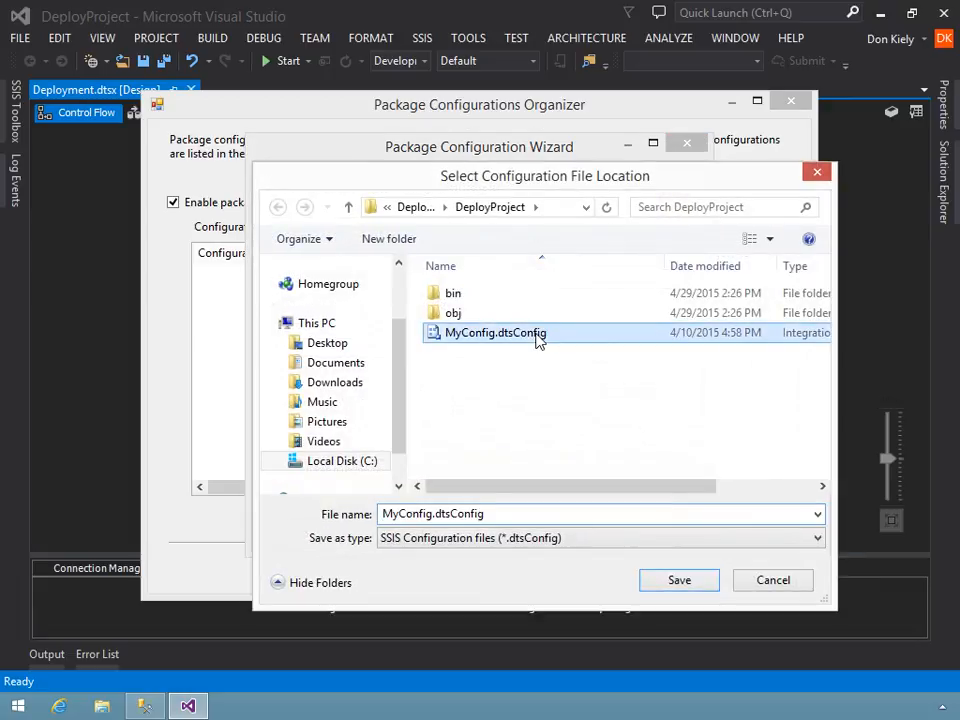
left_click(667, 588)
left_click(488, 528)
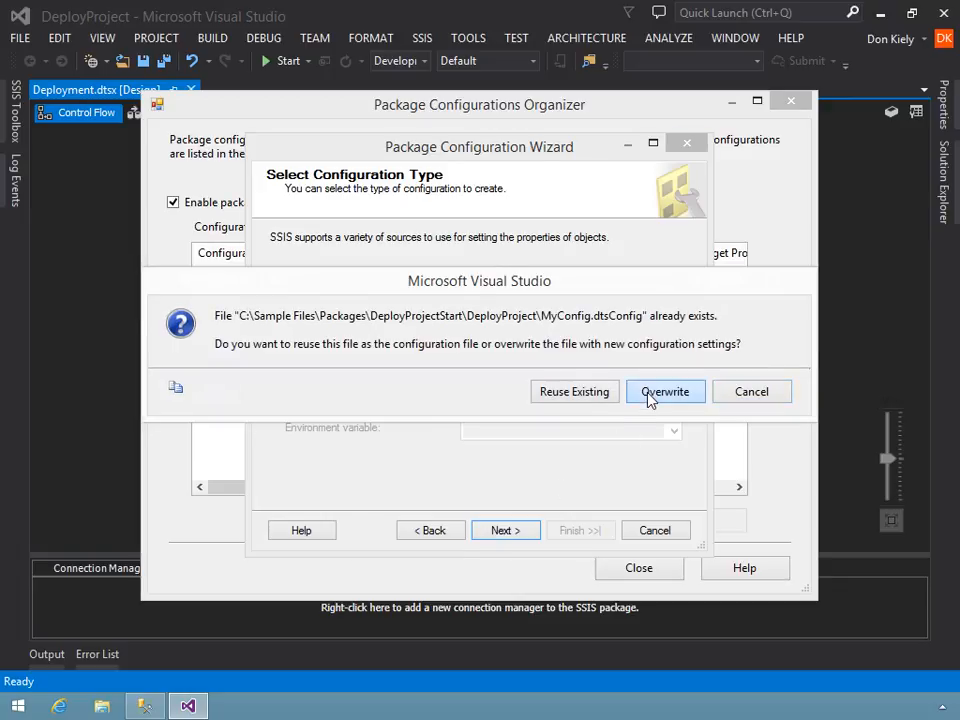
left_click(650, 395)
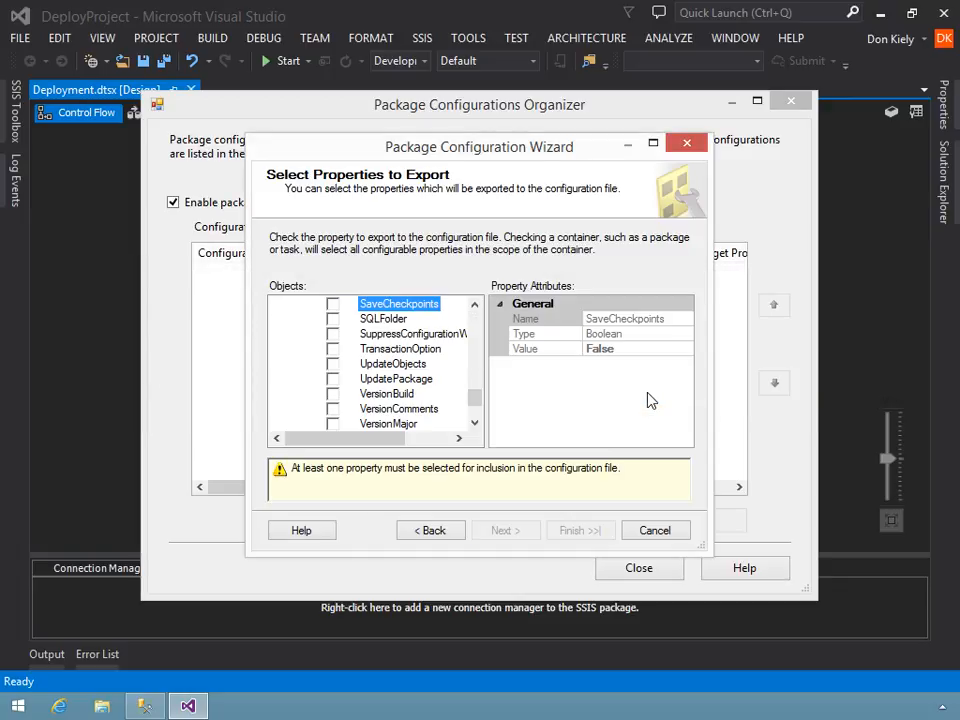
- Select the Directory and FileSpec enumerator properties of the Foreach Loop Container for export to the configuration file
scroll(473, 408, "down", 2)
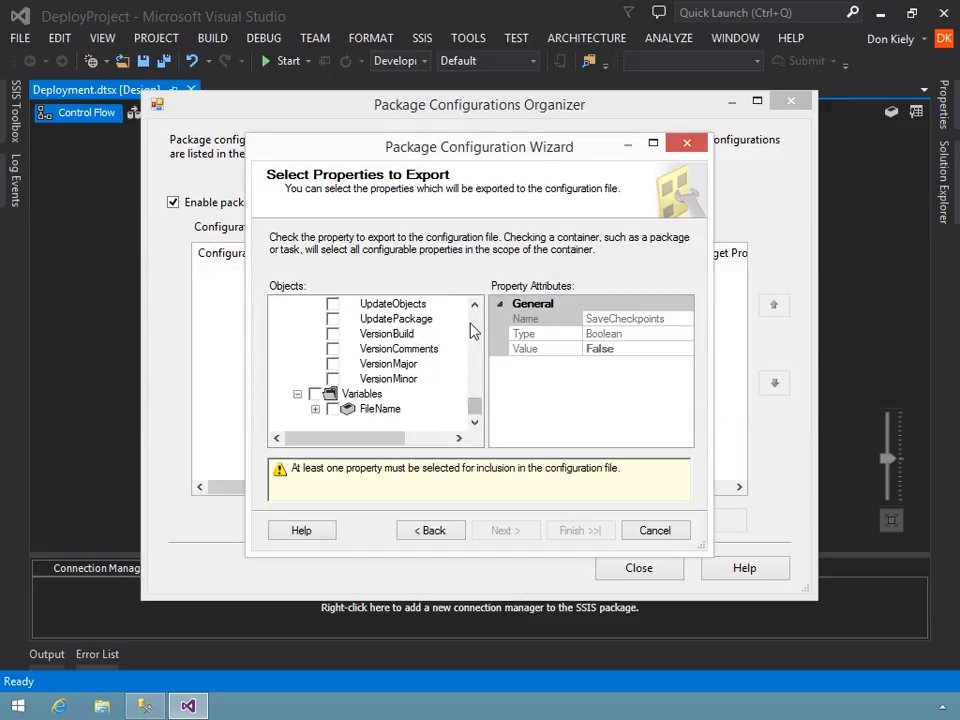
left_click_drag(476, 408, 477, 312)
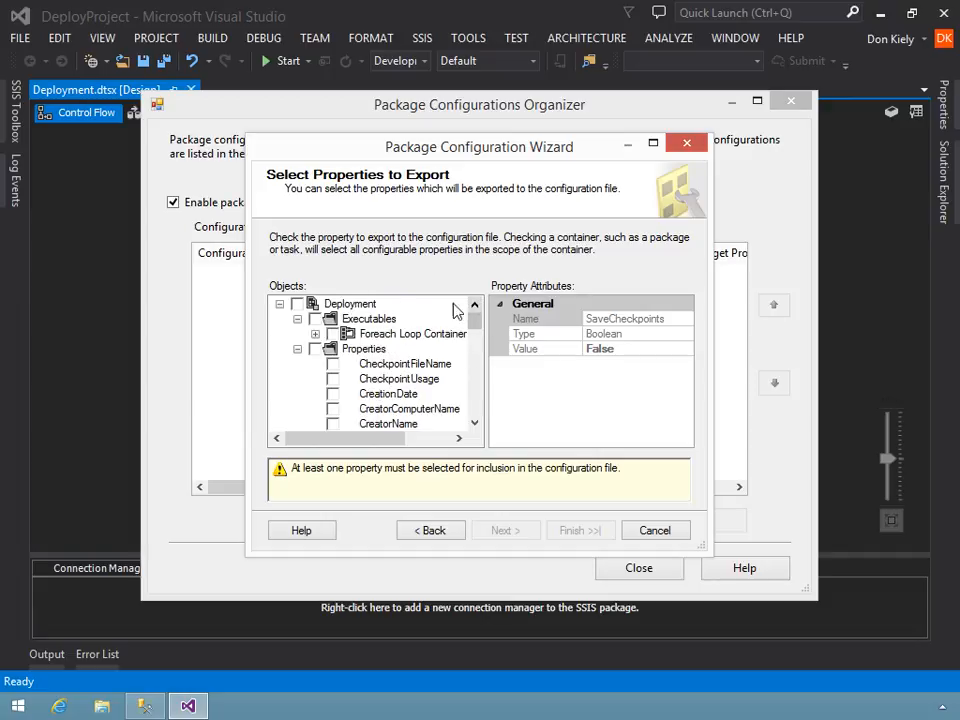
left_click(315, 334)
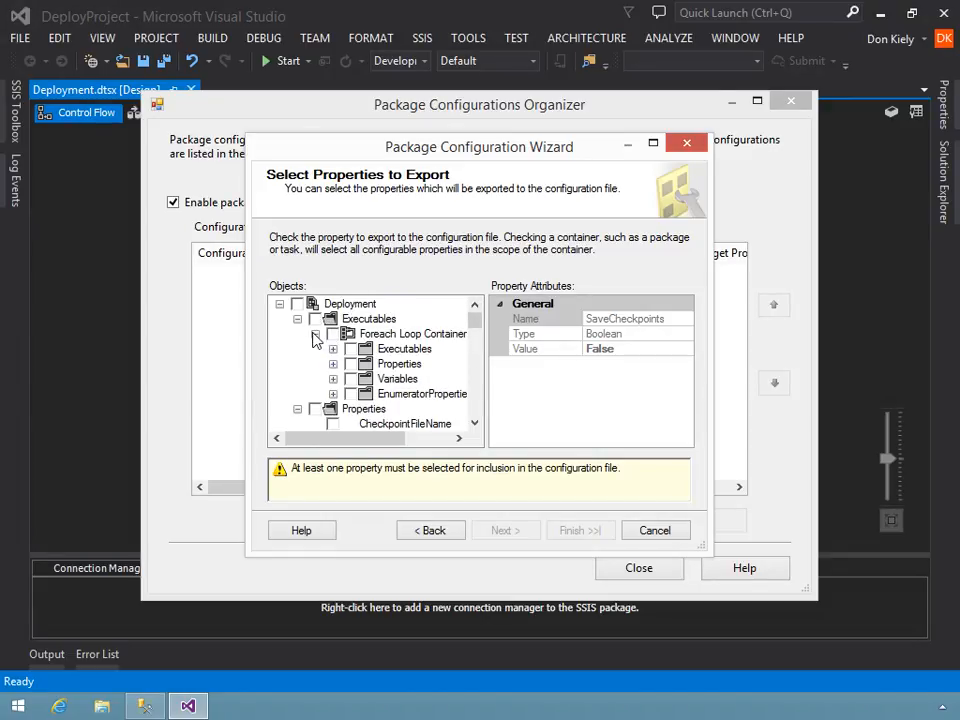
left_click(334, 394)
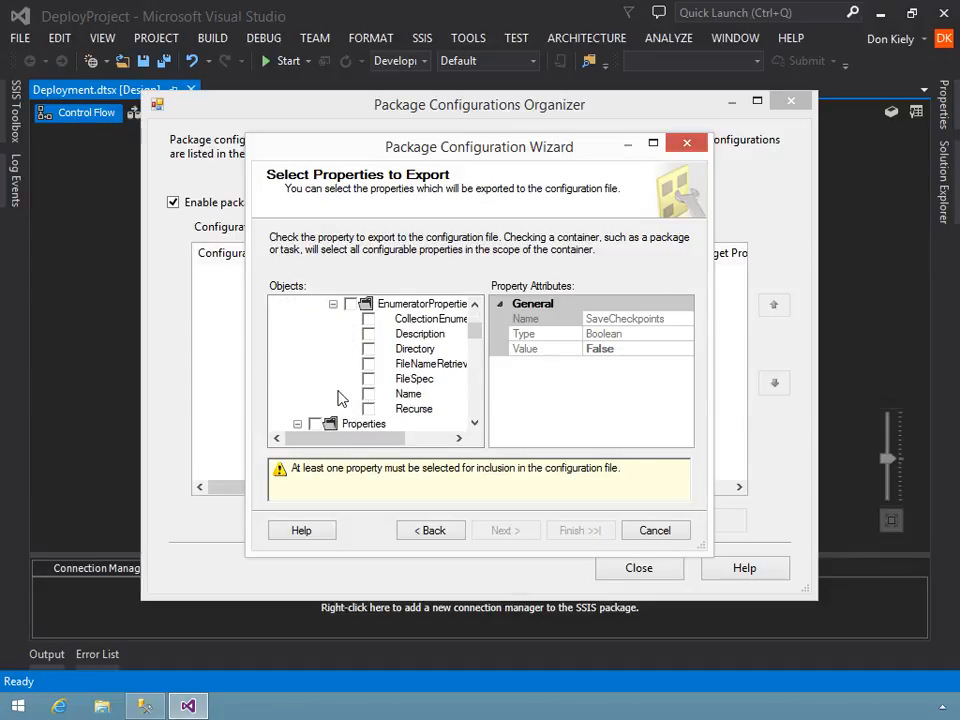
left_click(367, 350)
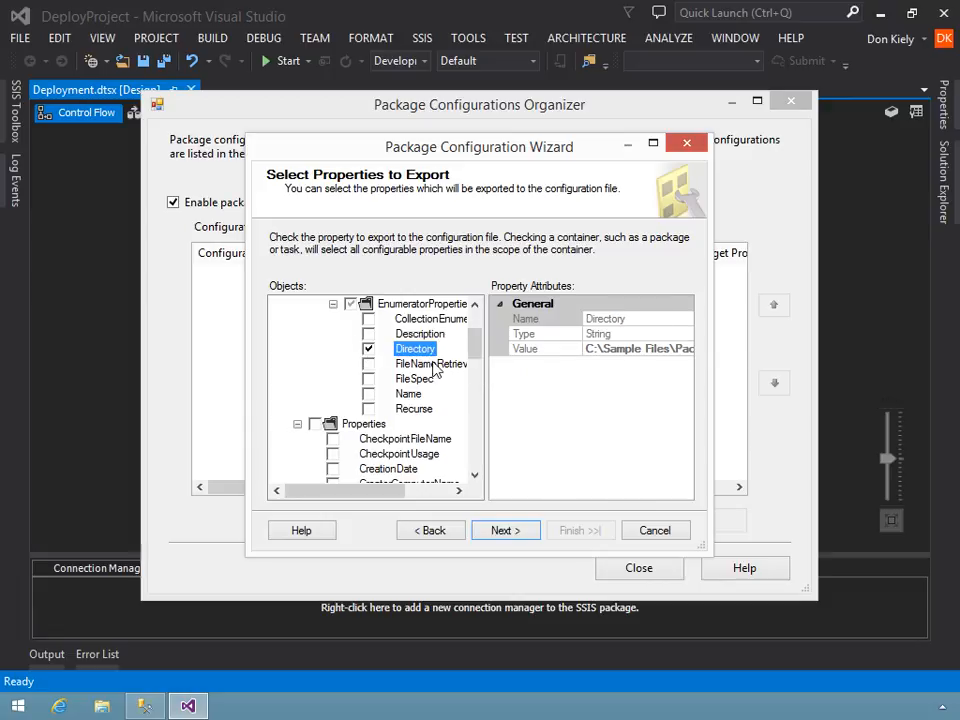
left_click(368, 379)
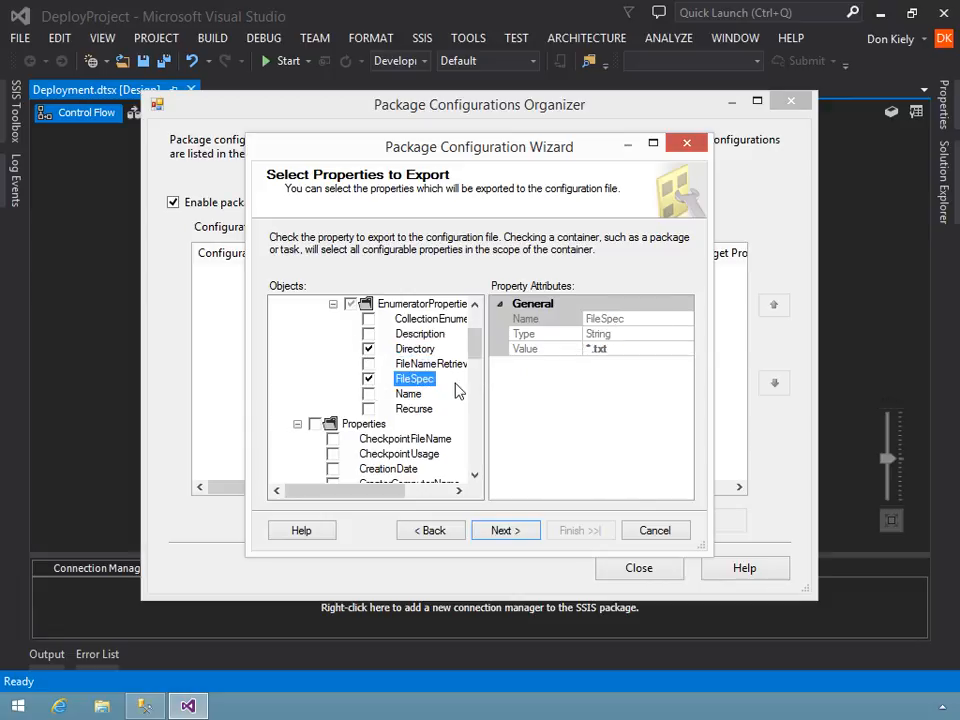
left_click(500, 530)
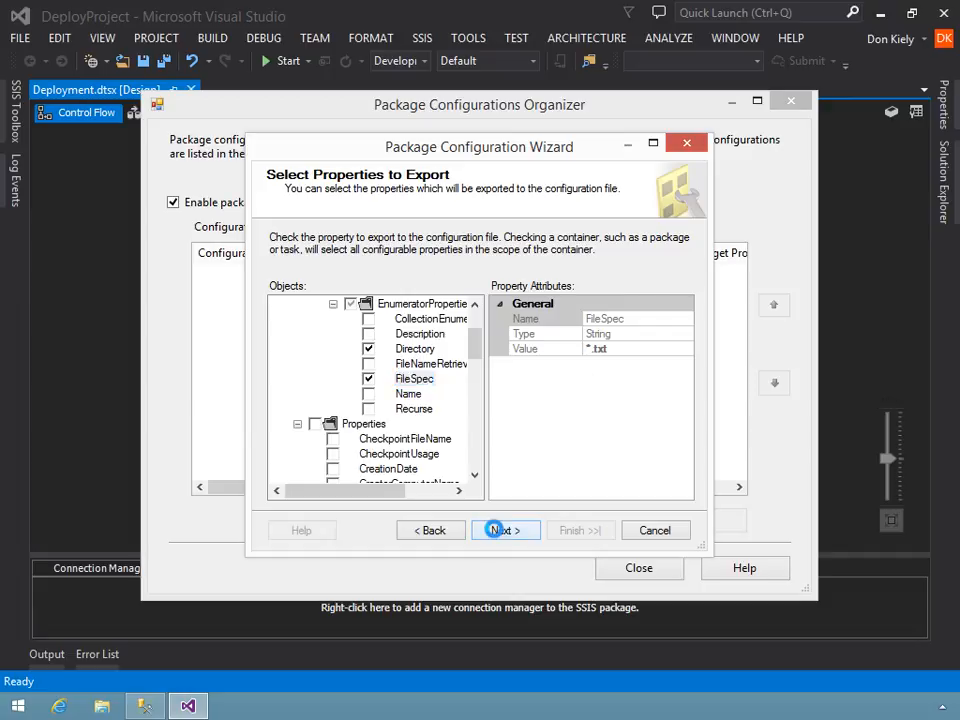
- Name the new package configuration Loop Configuration, finish creating it, and save all files
left_click(426, 253)
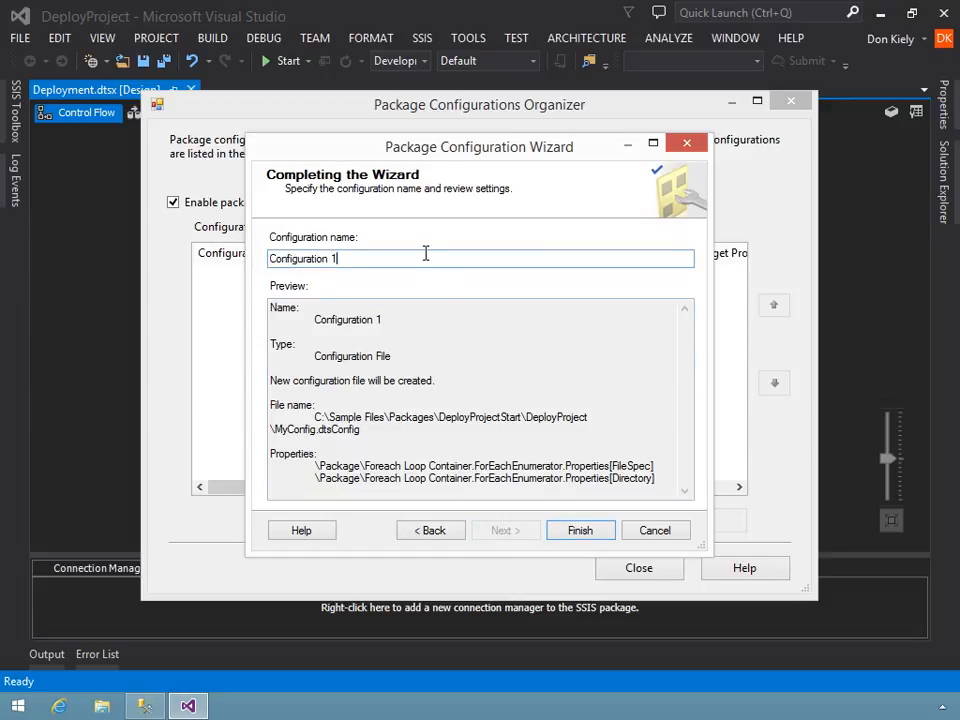
key("BackSpace")
key("BackSpace")
key("Home")
type("Loop")
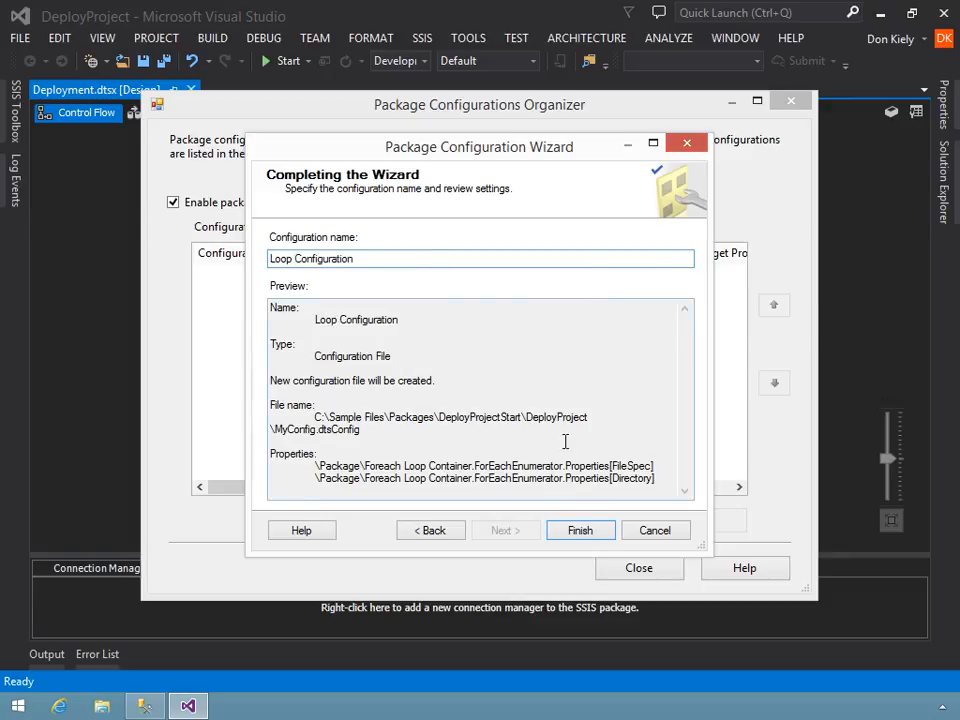
left_click(580, 531)
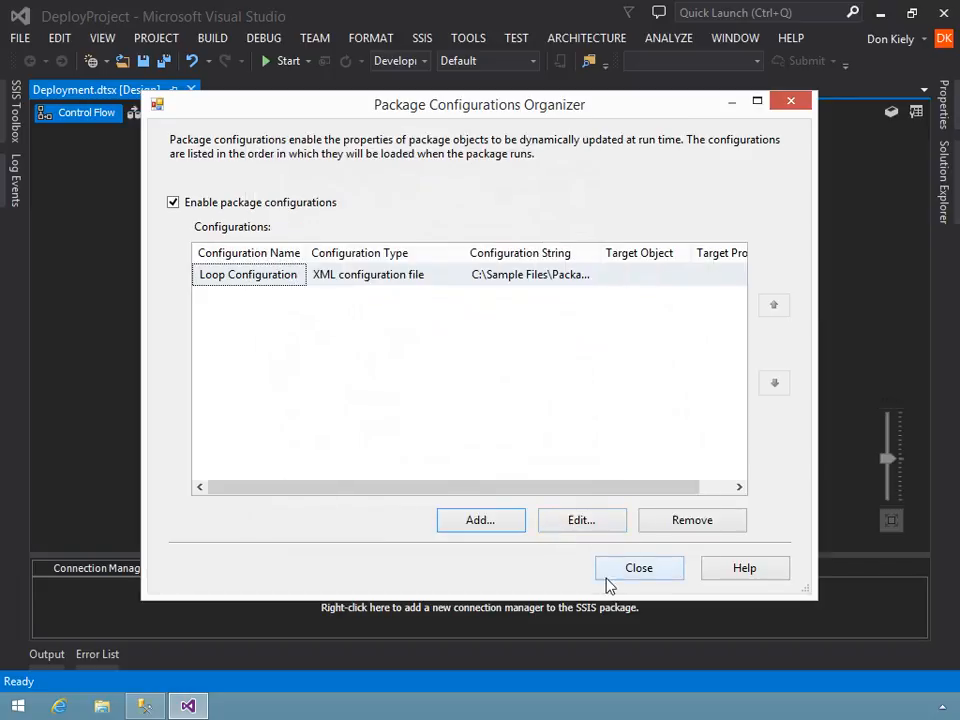
left_click(618, 577)
left_click(164, 62)
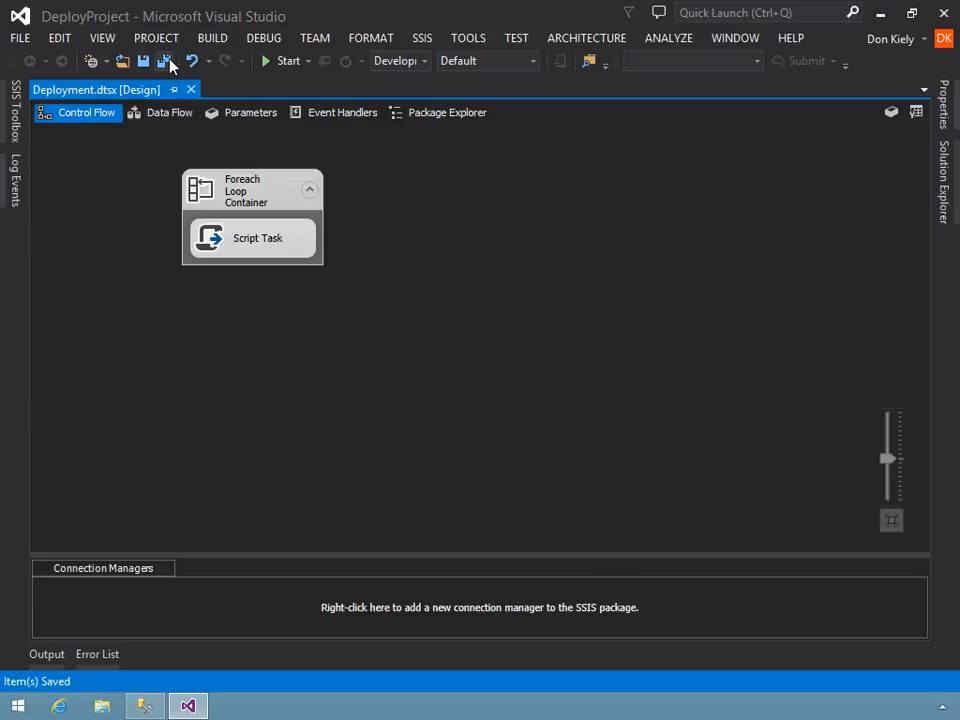
- Start converting the Deployment project to the project deployment model, with configurations removed from all packages after conversion
left_click(945, 155)
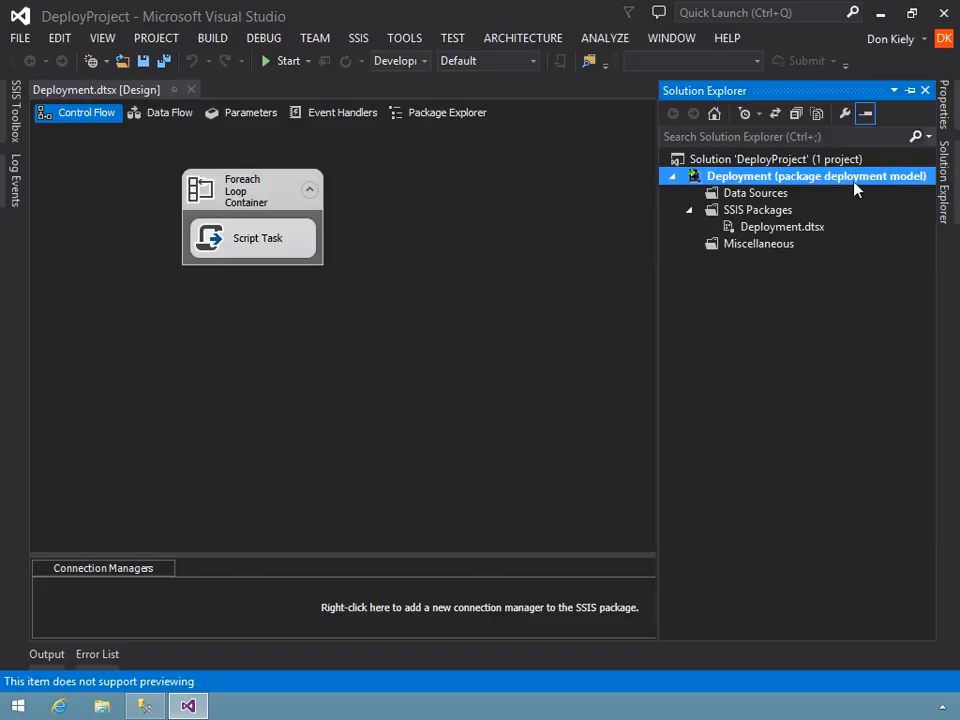
right_click(855, 177)
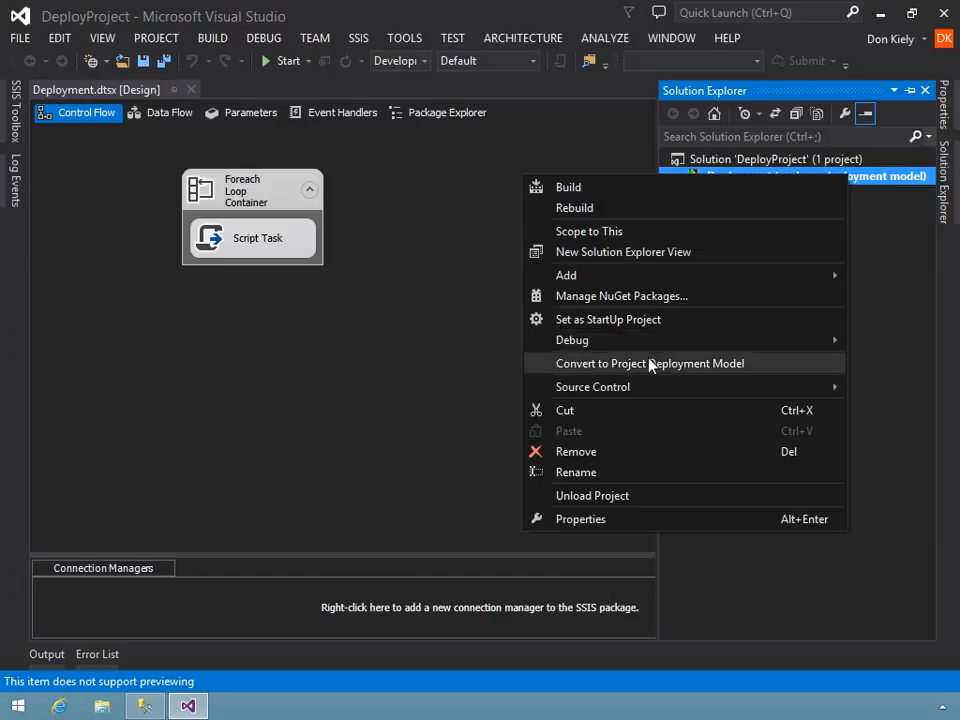
left_click(680, 364)
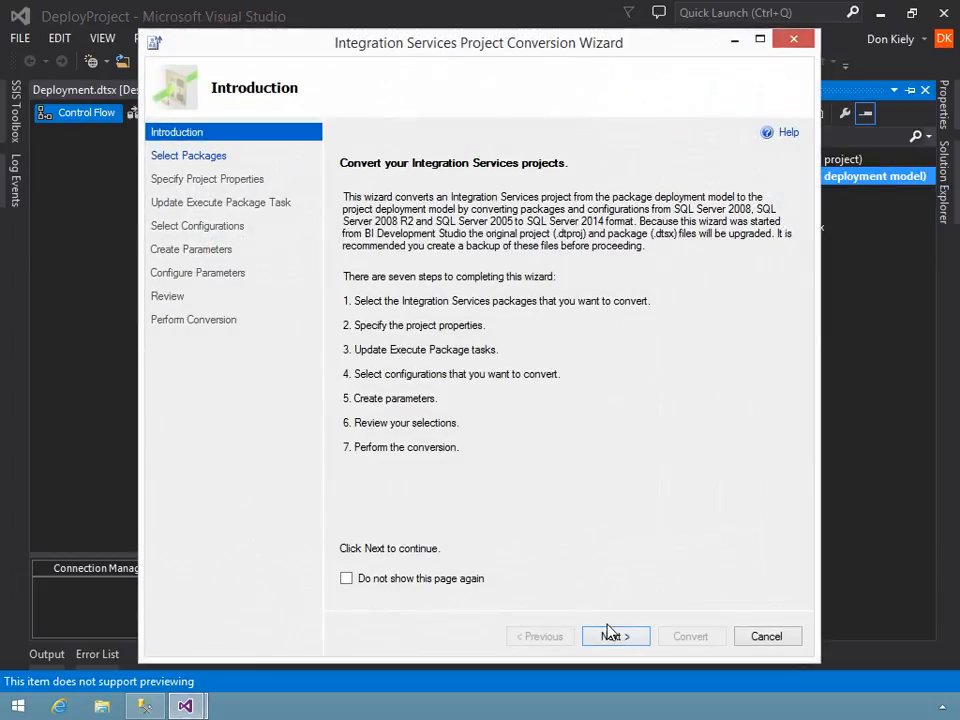
left_click(607, 632)
left_click(600, 635)
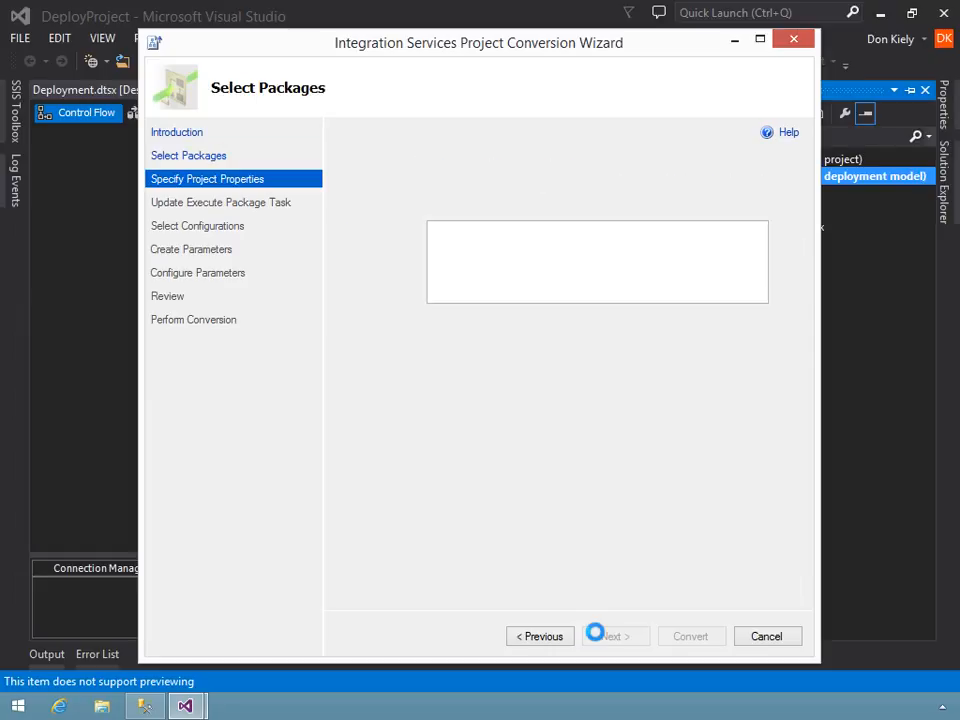
left_click(601, 641)
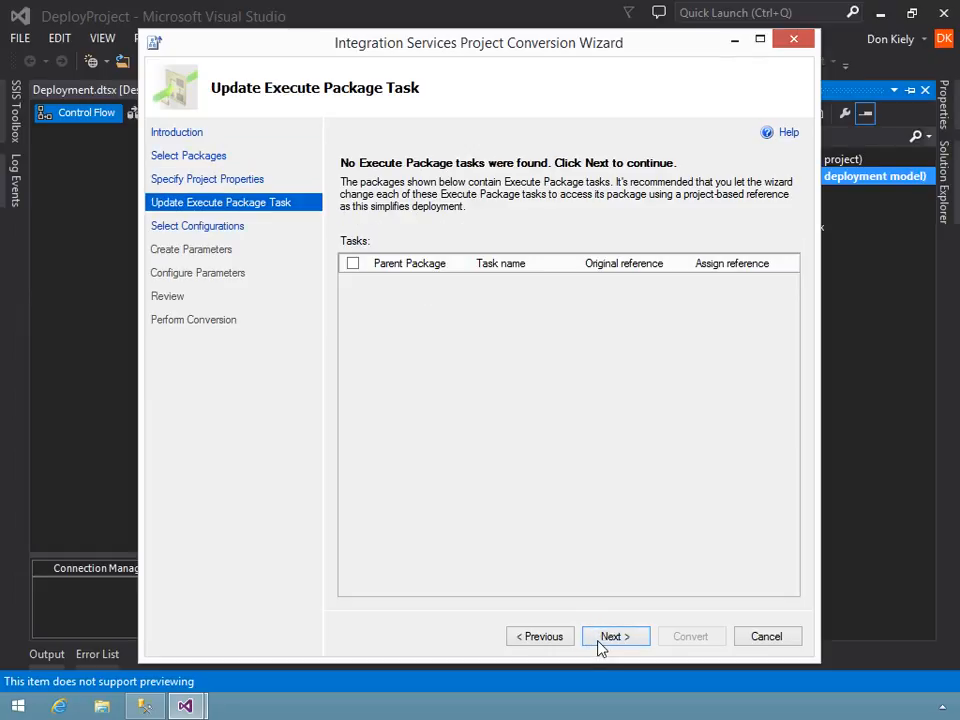
left_click(600, 645)
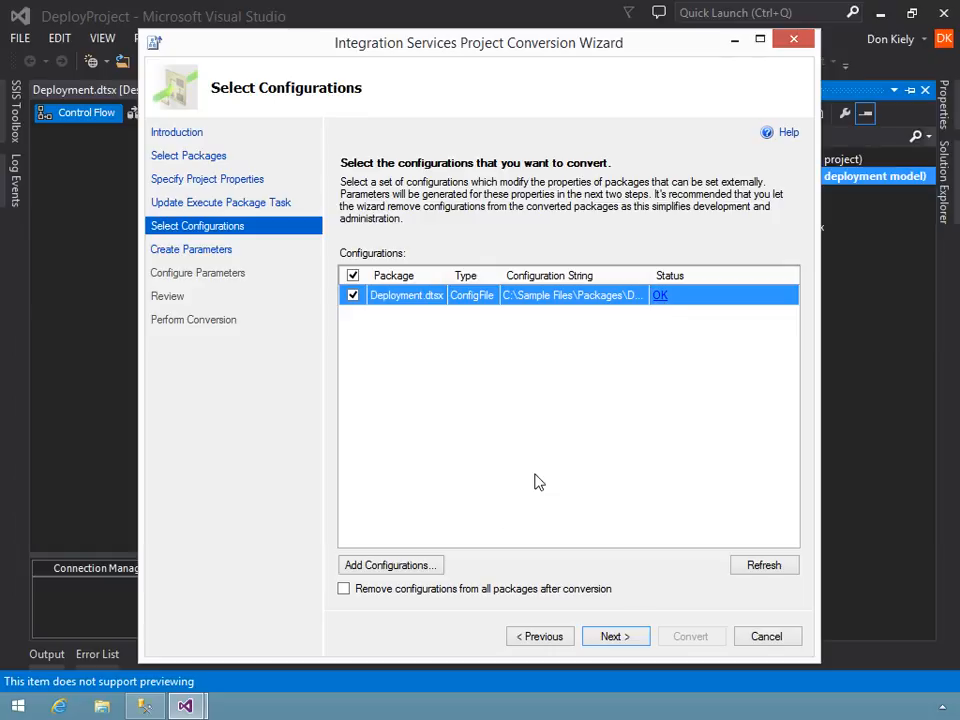
left_click(344, 590)
left_click(627, 642)
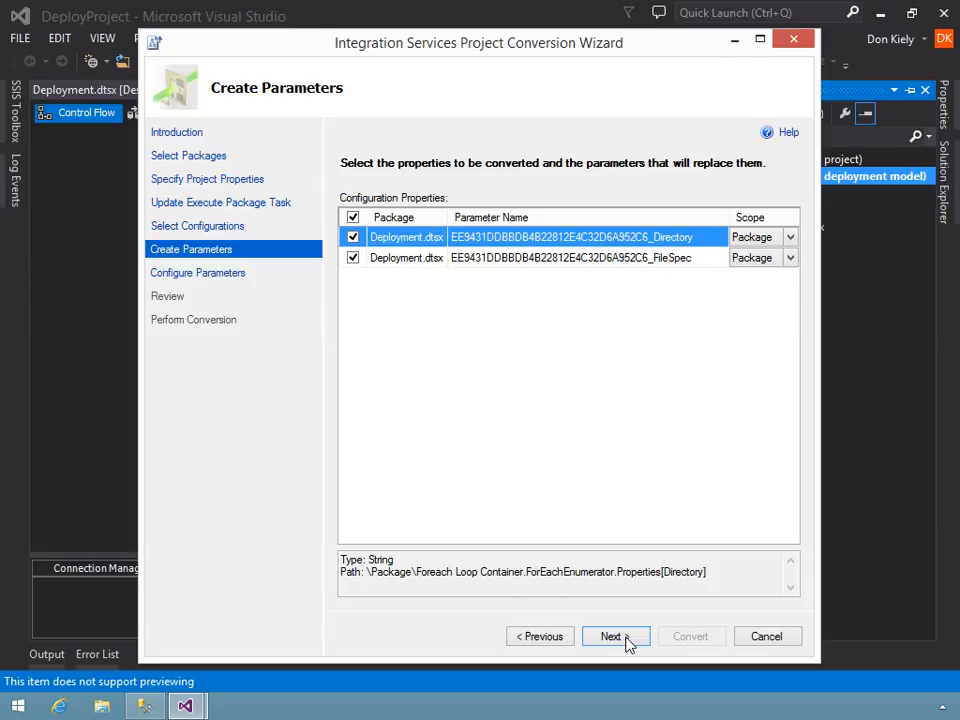
- Set the scope of the Directory and FileSpec parameters to Project and continue to their configuration details
left_click(790, 237)
left_click(755, 272)
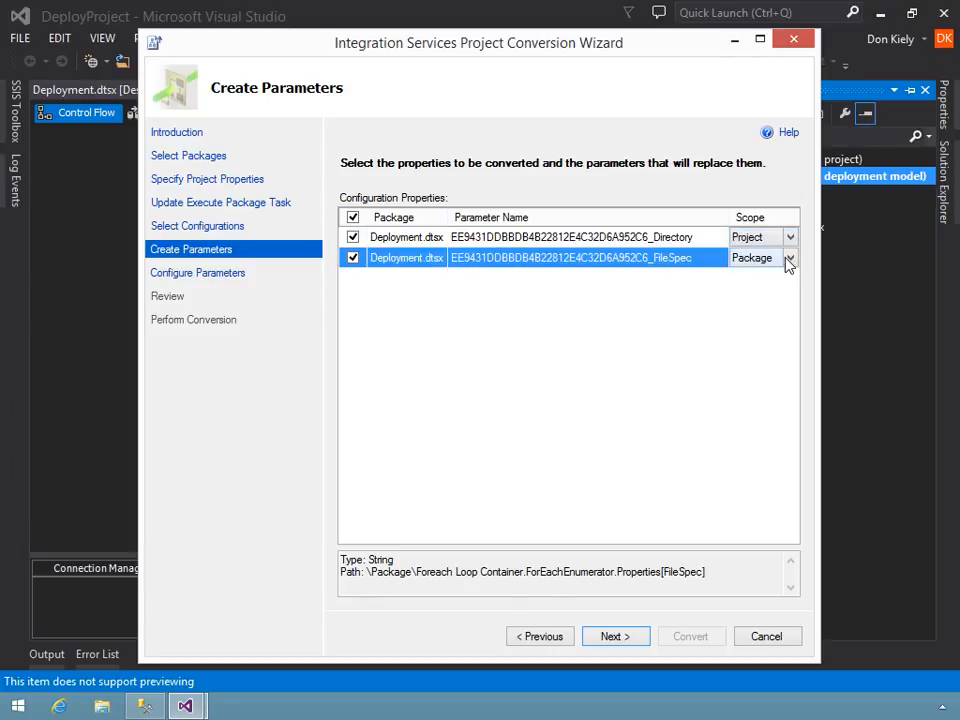
left_click(789, 260)
left_click(765, 288)
left_click(628, 638)
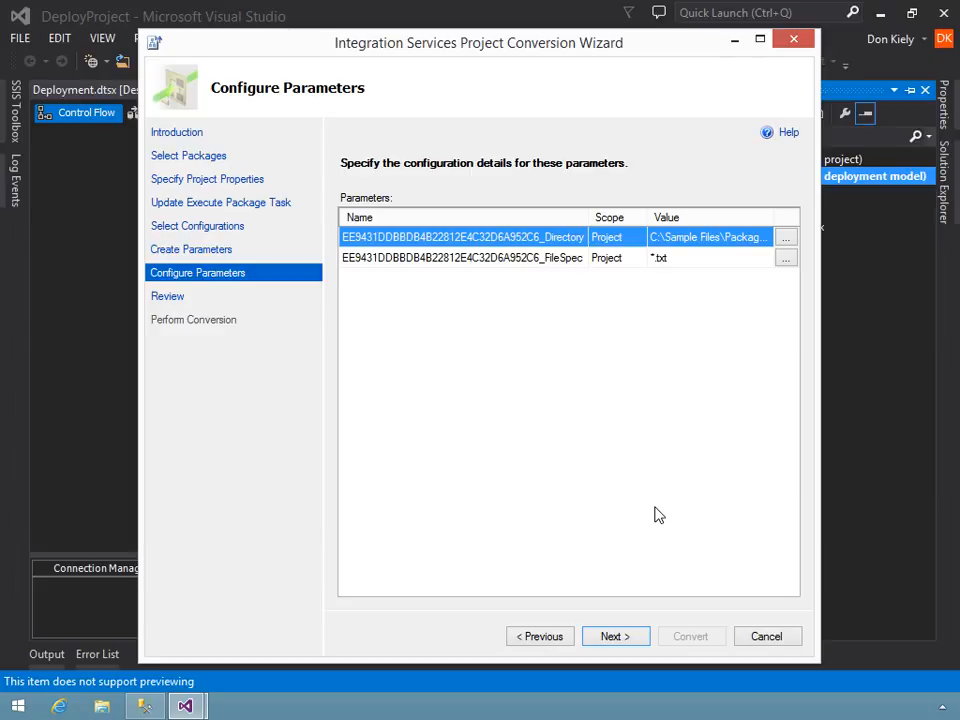
- Keep the parameter values, review the conversion summary, and run the conversion, acknowledging its notice
left_click(615, 637)
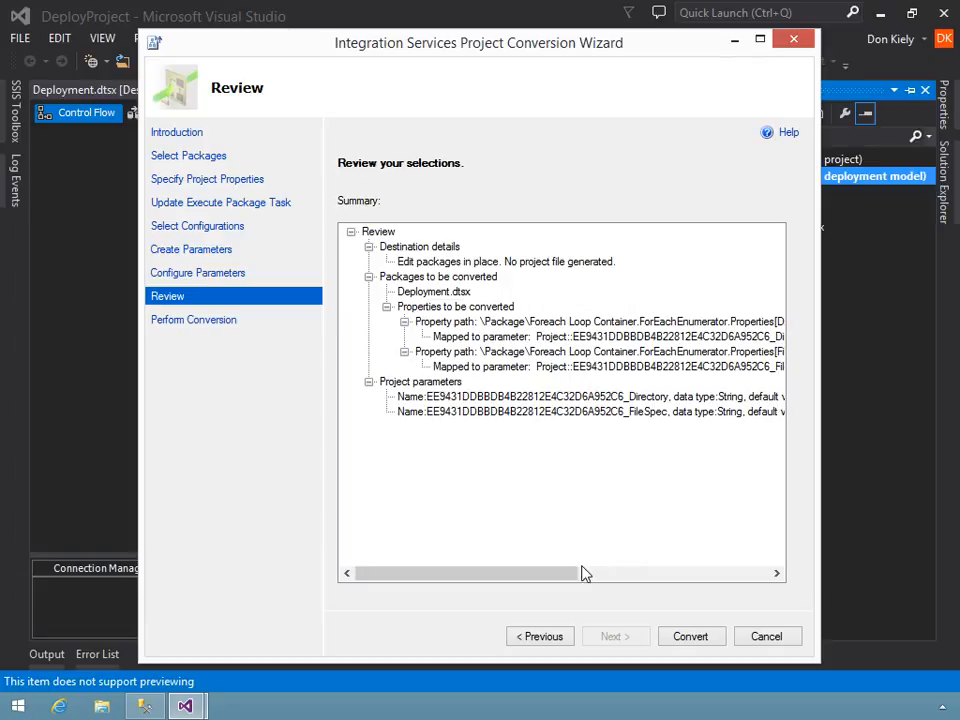
left_click_drag(568, 576, 537, 563)
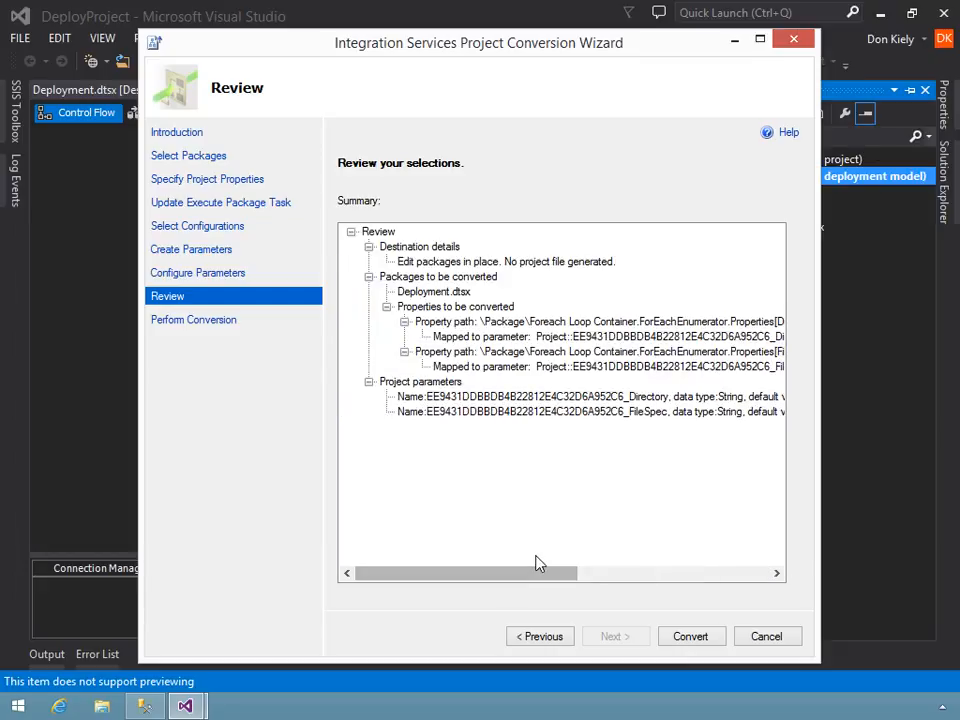
left_click(692, 637)
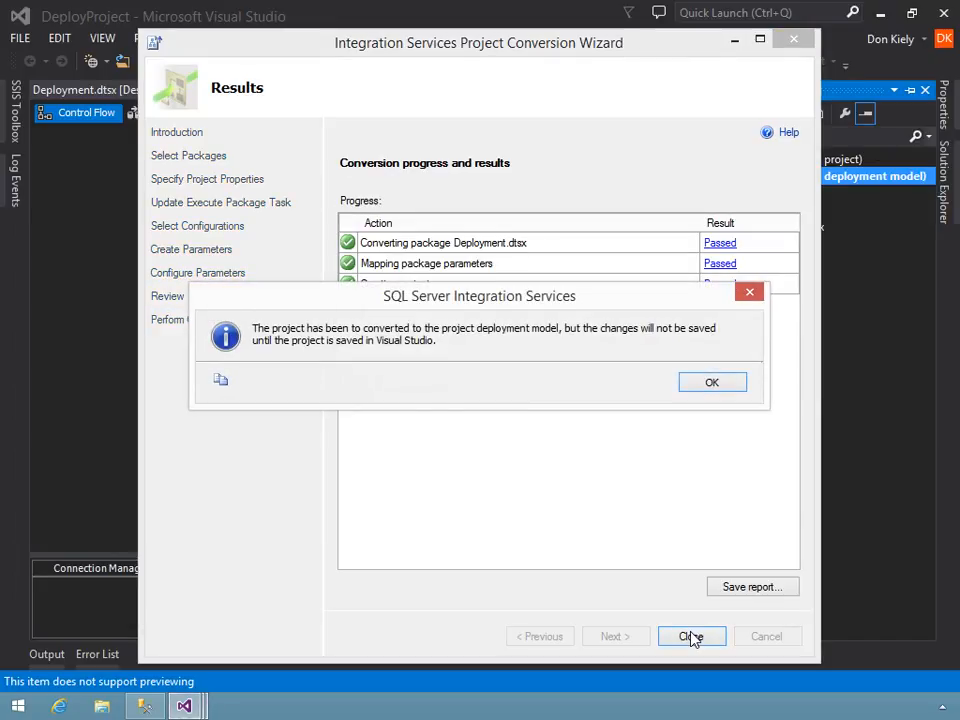
left_click_drag(564, 304, 560, 393)
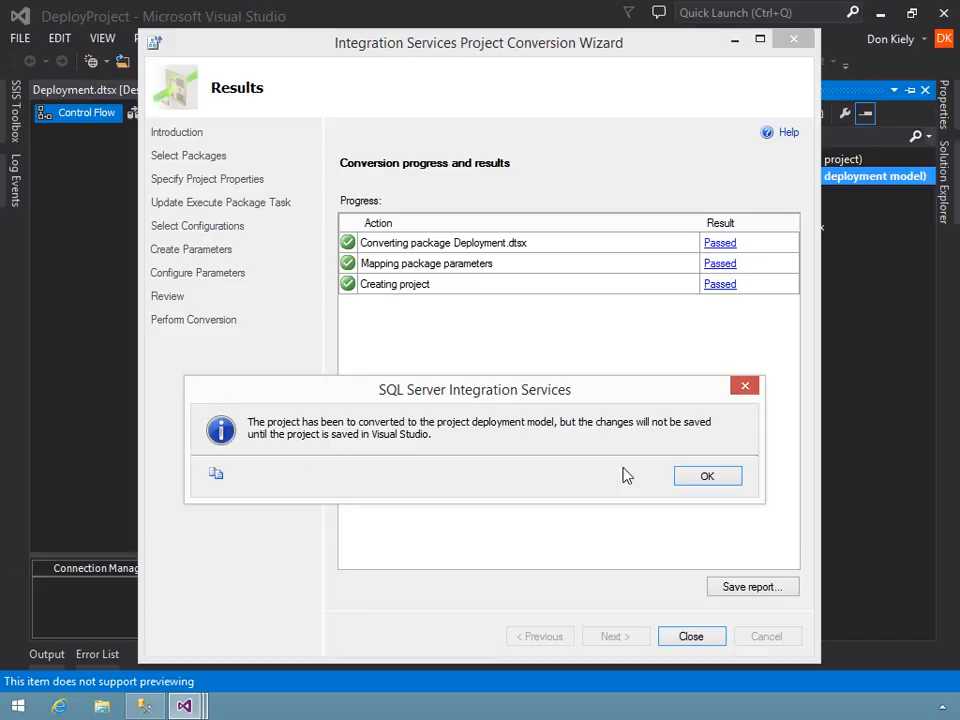
left_click(702, 476)
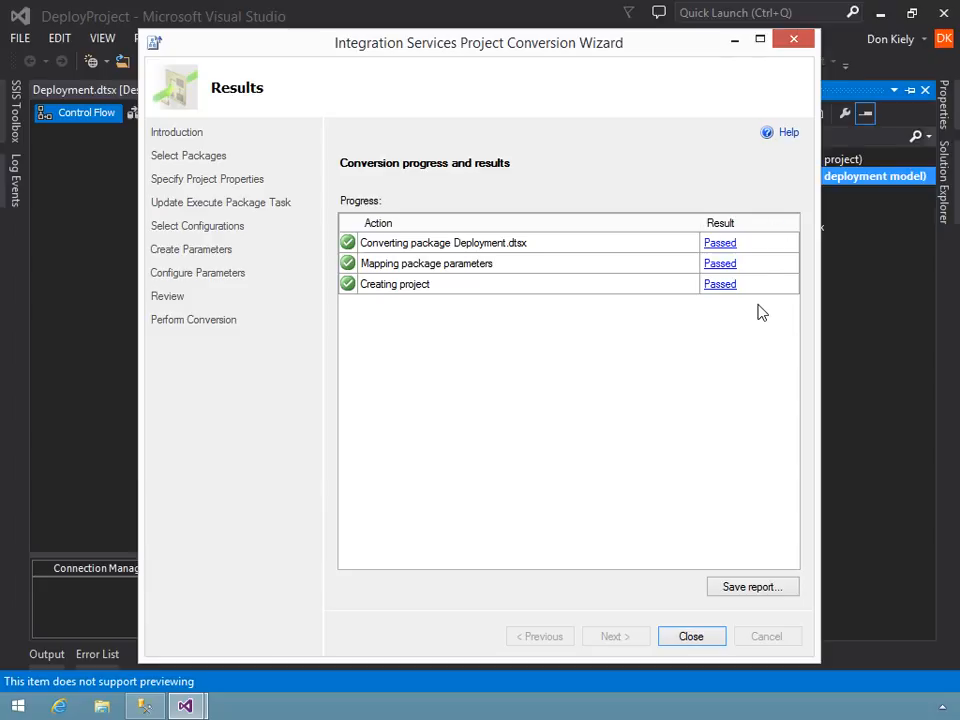
- Check each conversion action's result, close the conversion wizard, and save all files
left_click(724, 286)
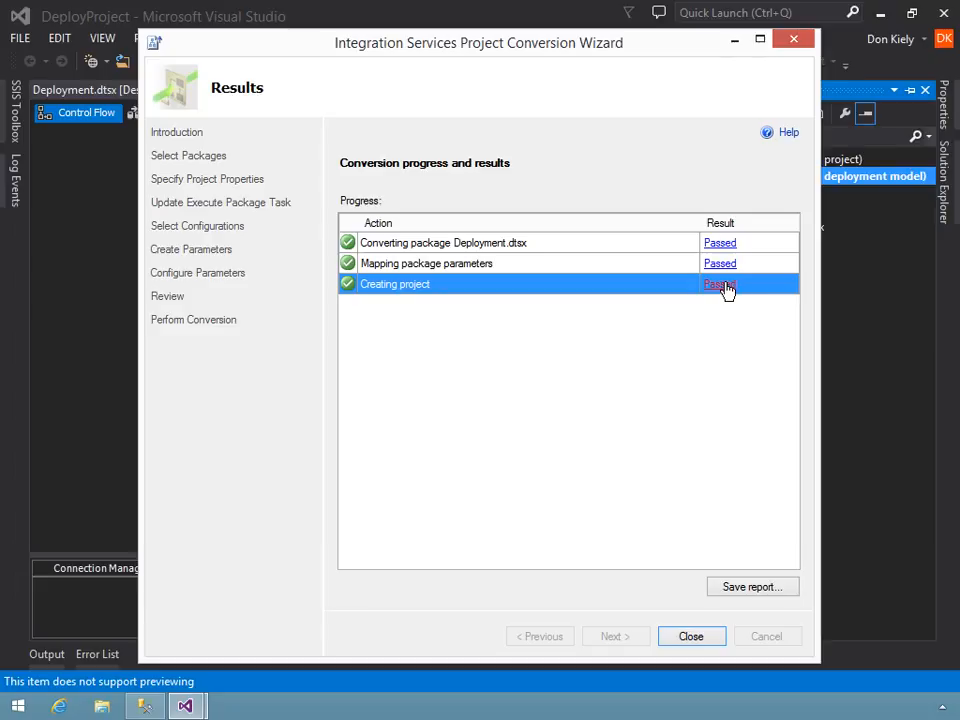
left_click(721, 265)
left_click(721, 245)
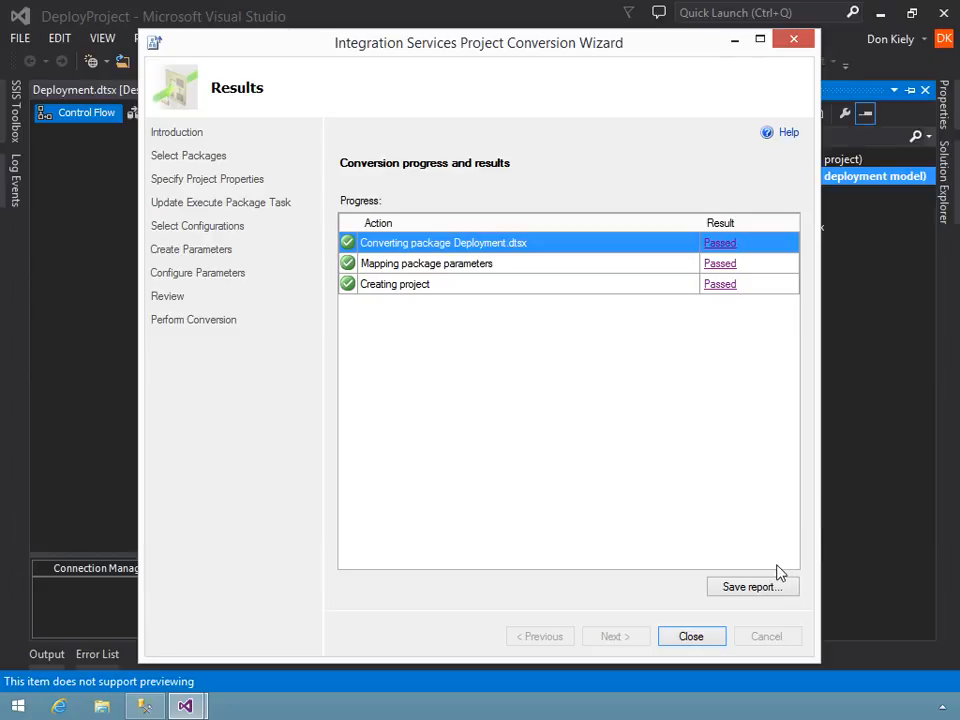
left_click(712, 636)
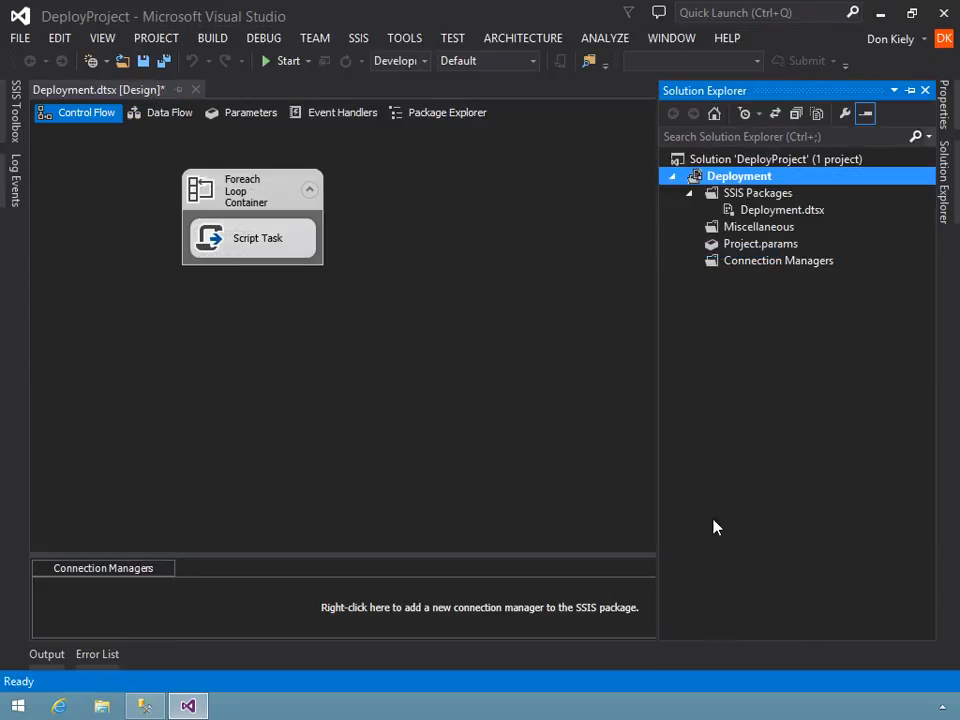
left_click(165, 62)
- Open Project.params and examine the values of the converted project parameters
left_click(738, 246)
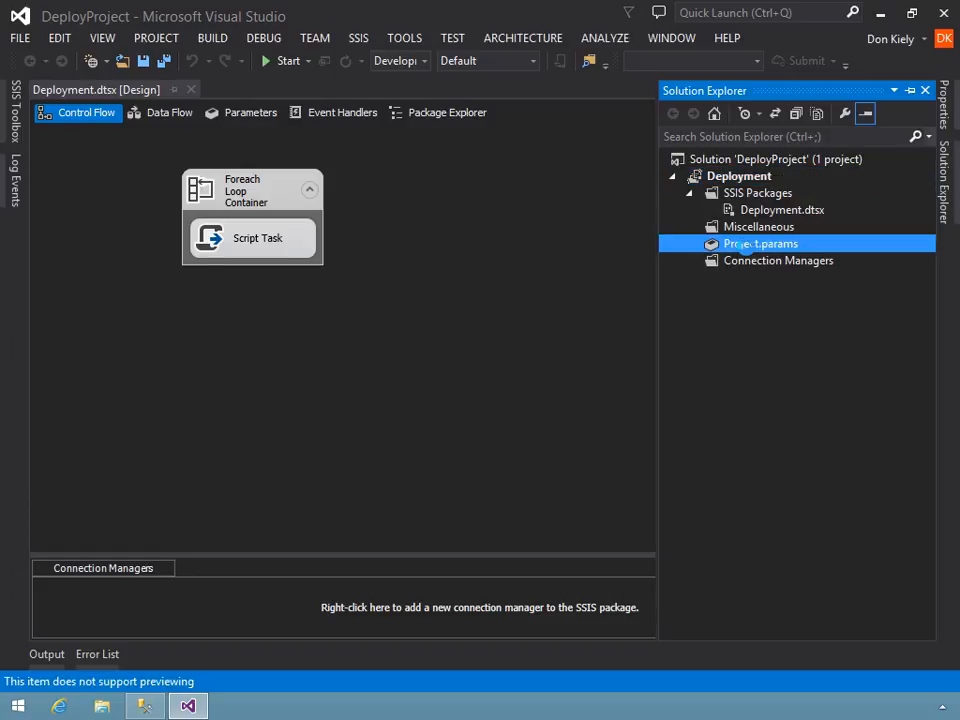
double_click(752, 246)
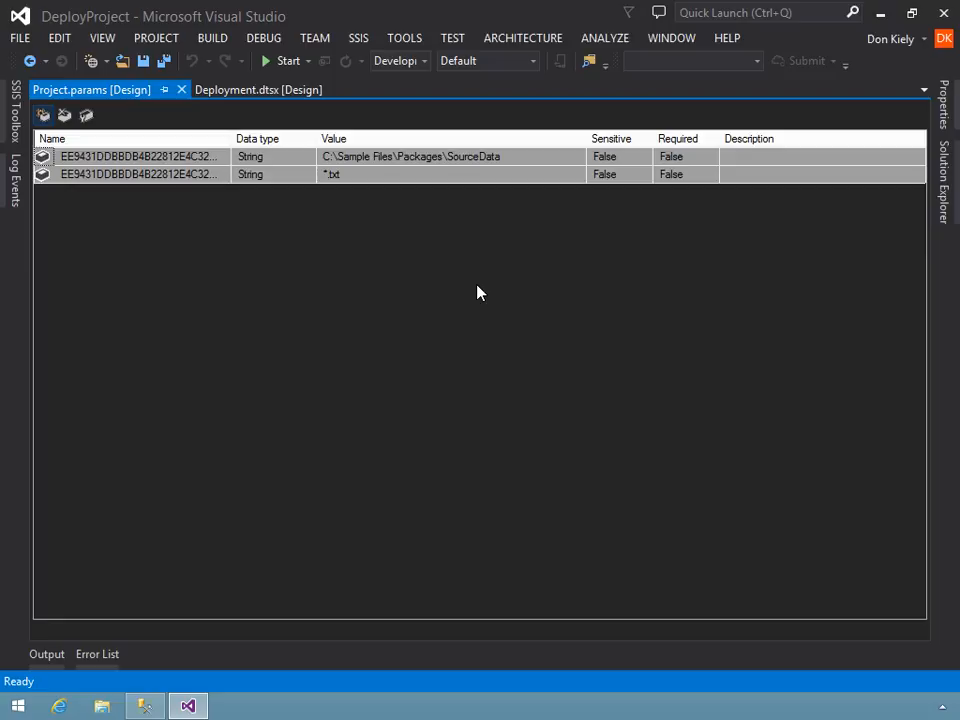
left_click(505, 157)
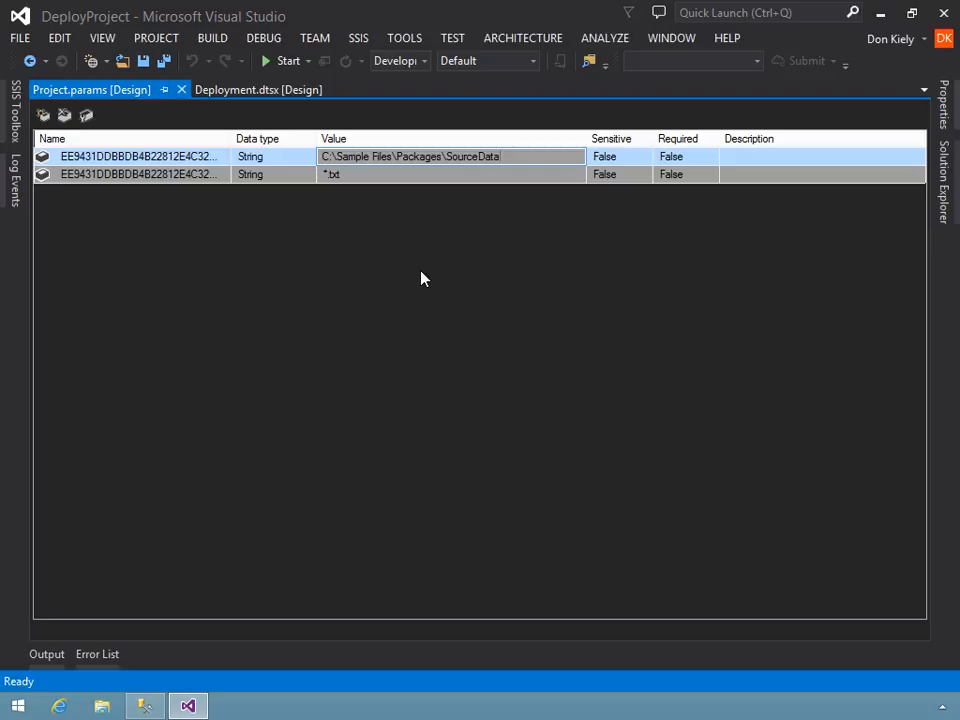
- Run the Deployment.dtsx package, acknowledge each file path message, and return to design mode
left_click(262, 90)
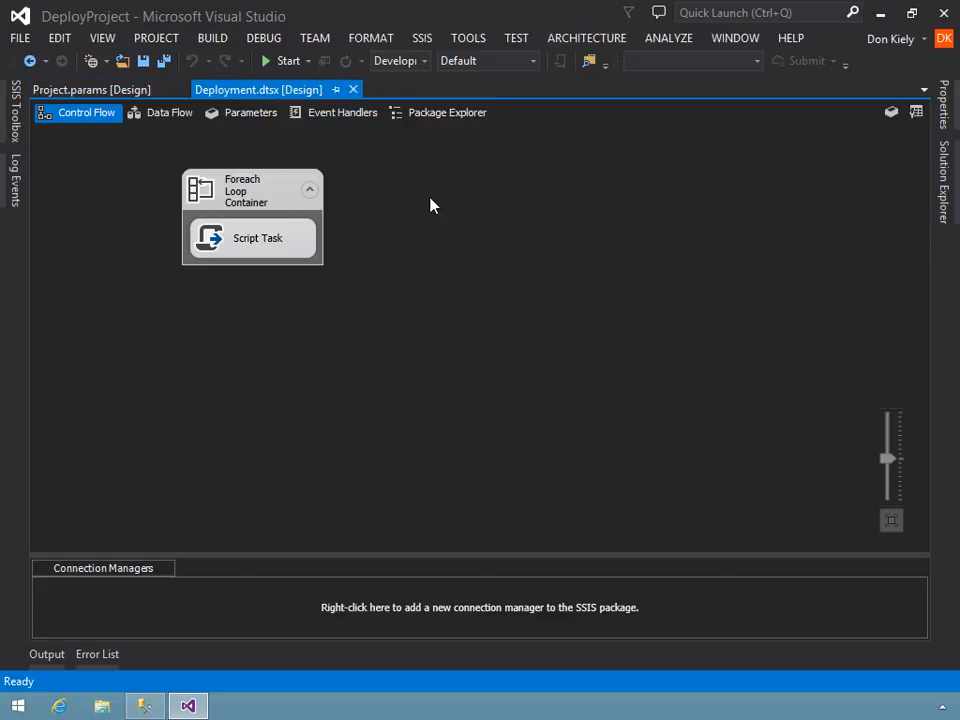
left_click(286, 62)
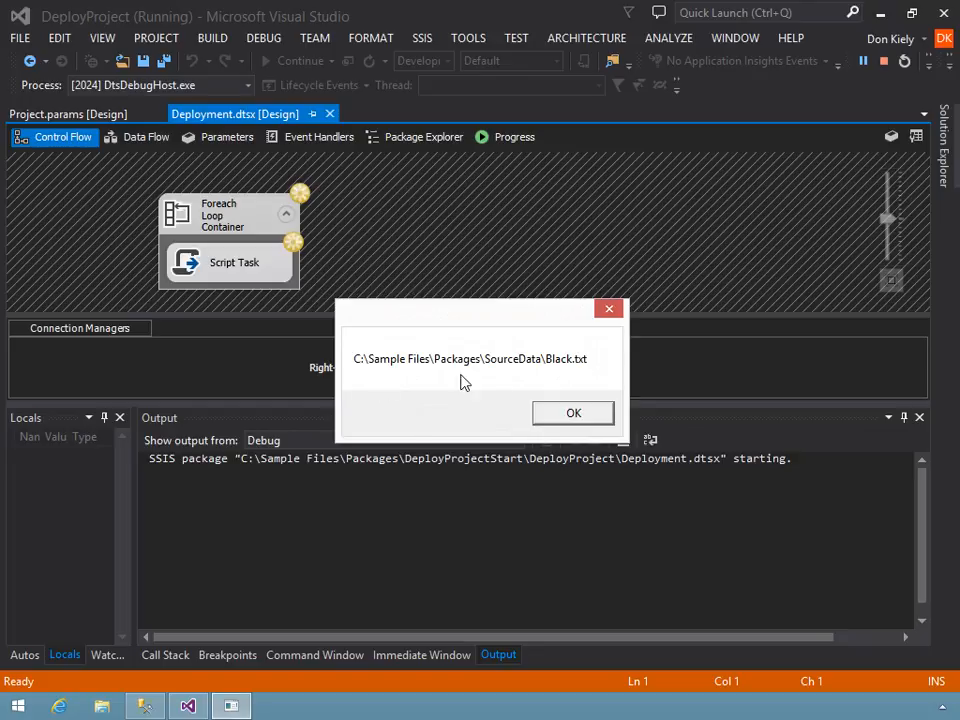
left_click(577, 415)
left_click(576, 414)
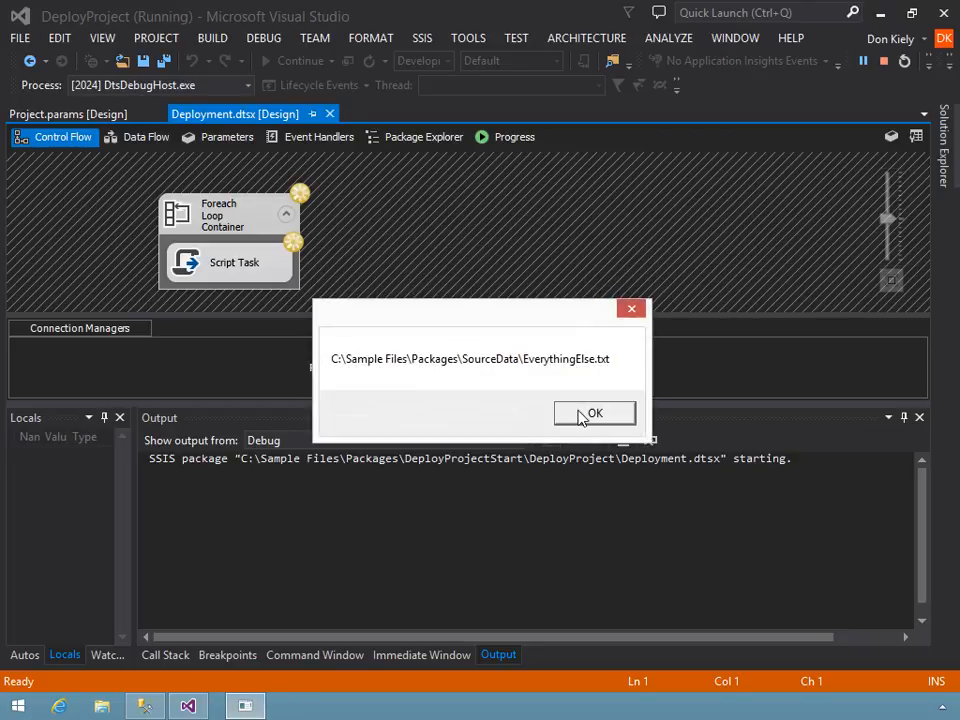
left_click(576, 414)
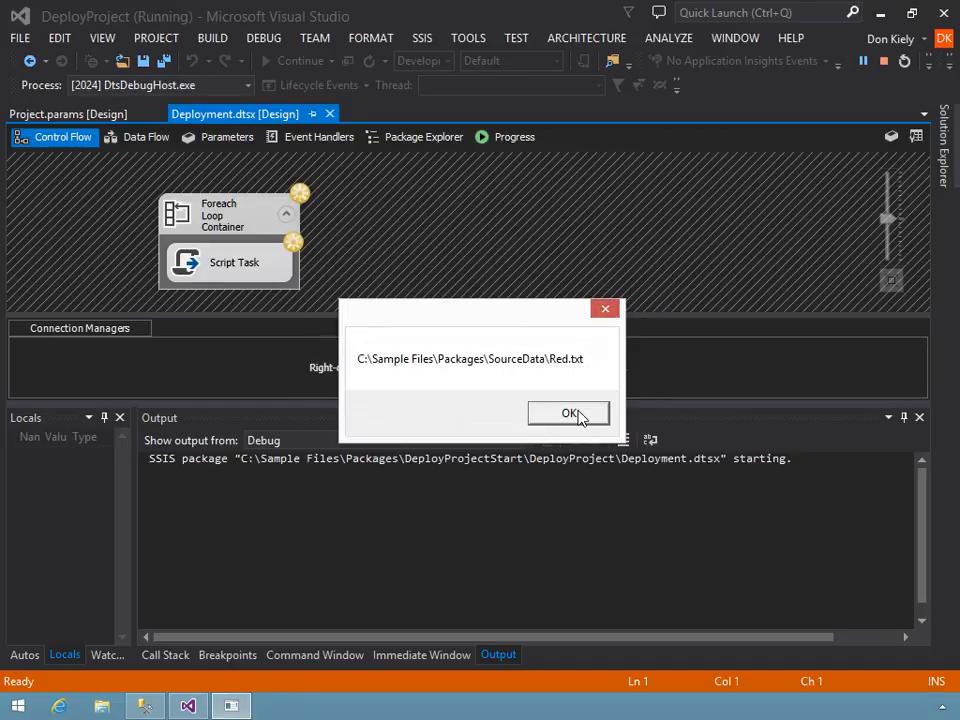
left_click(577, 414)
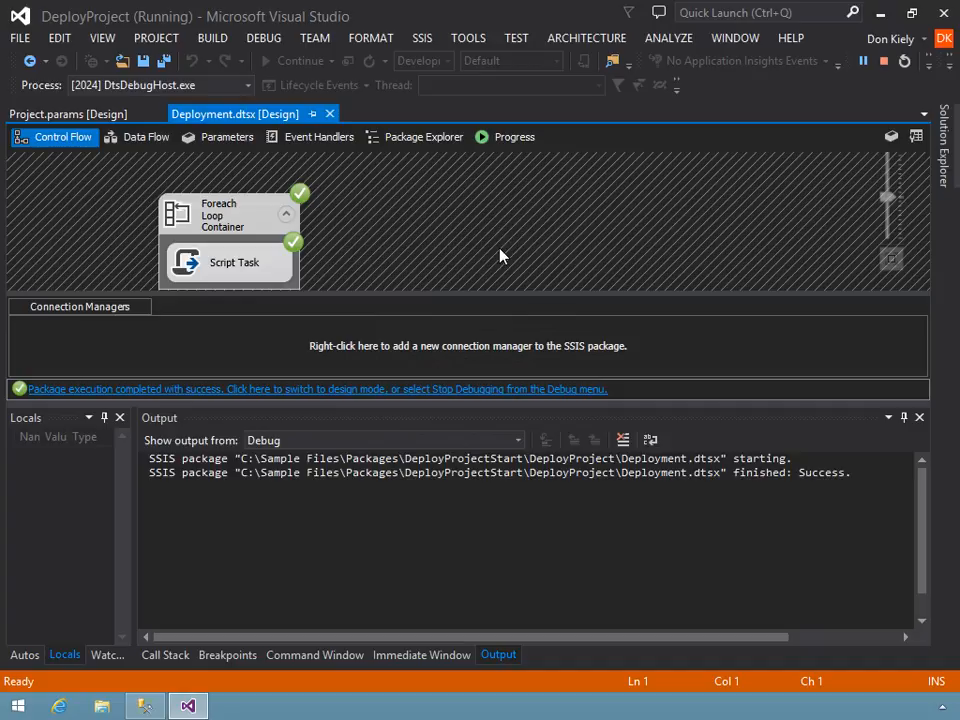
left_click(400, 389)
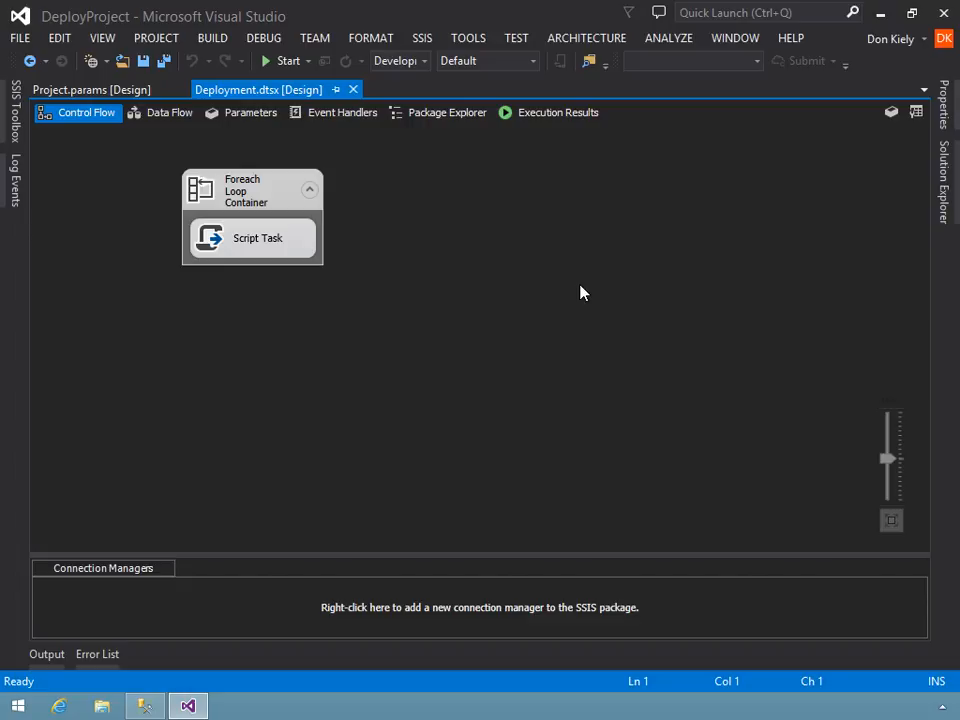
- Examine the folder and file settings in the Foreach Loop Container's collection, leaving them unmodified
double_click(240, 190)
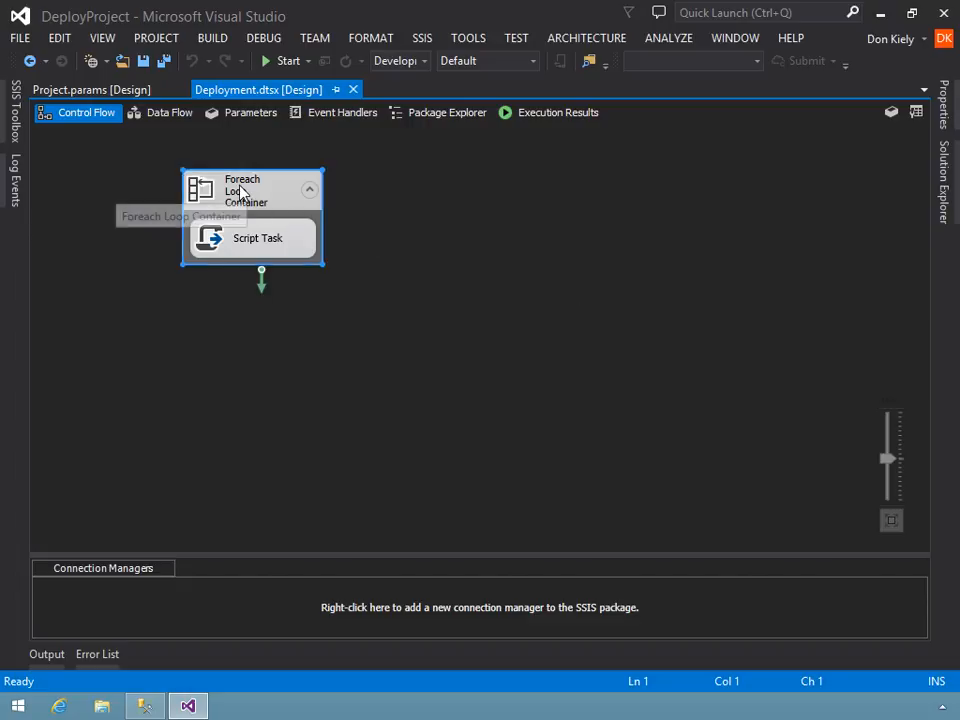
left_click(206, 191)
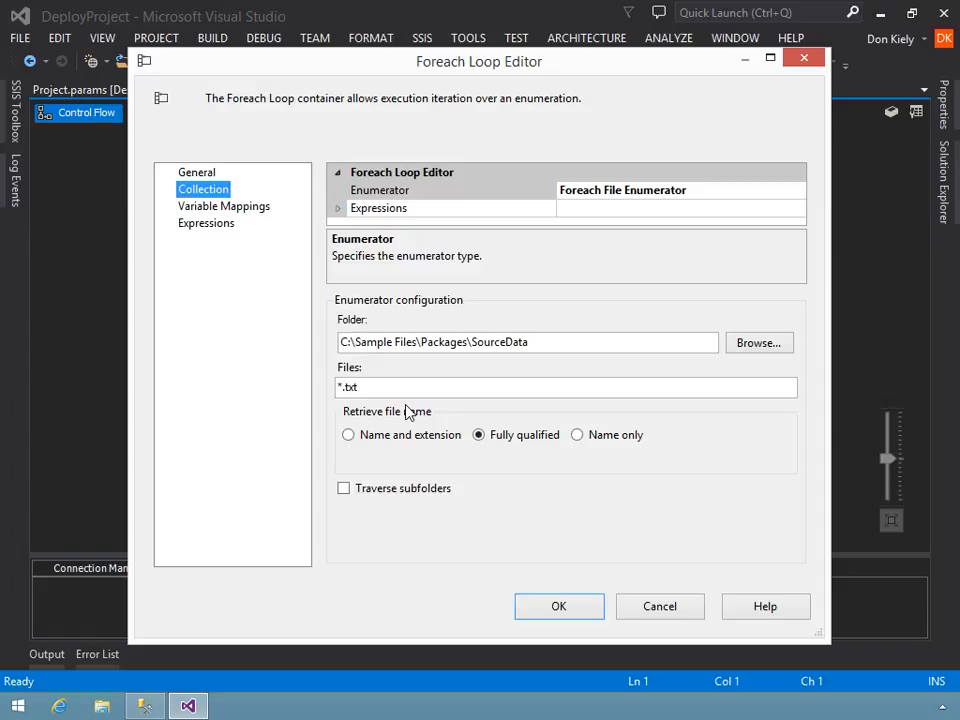
left_click(647, 608)
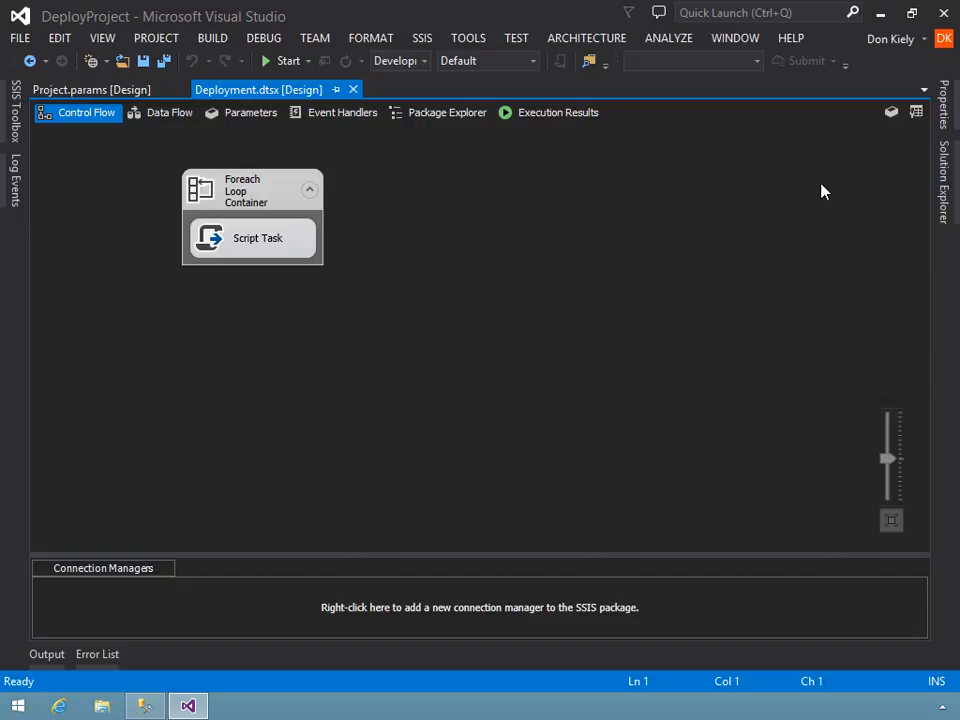
- Start deploying the Deployment project to an Integration Services catalog, with (local) as the destination server
left_click(940, 190)
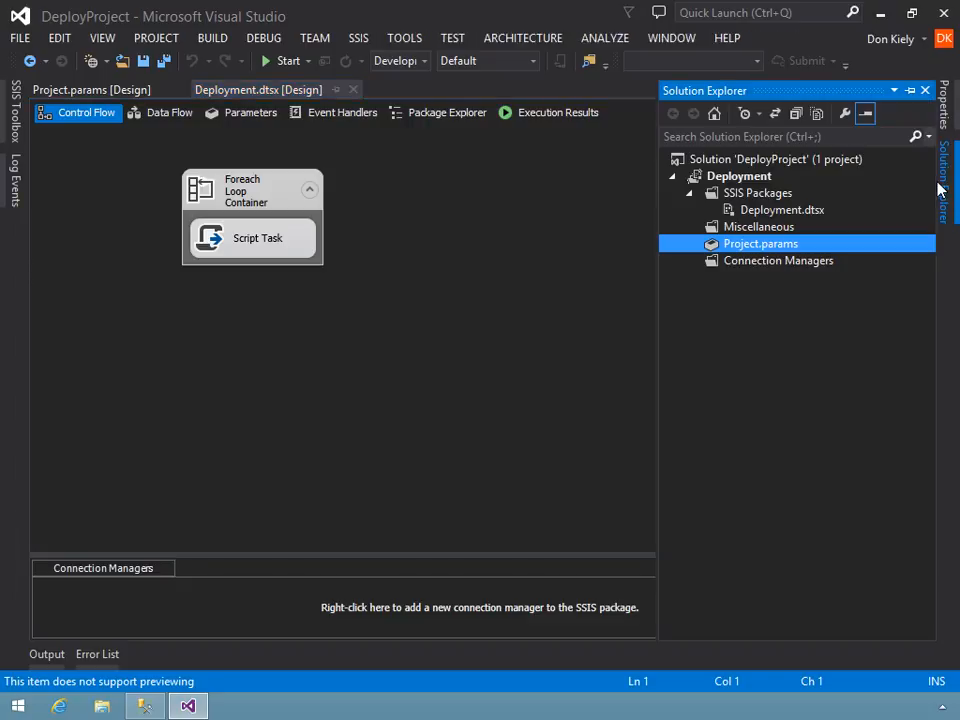
right_click(739, 180)
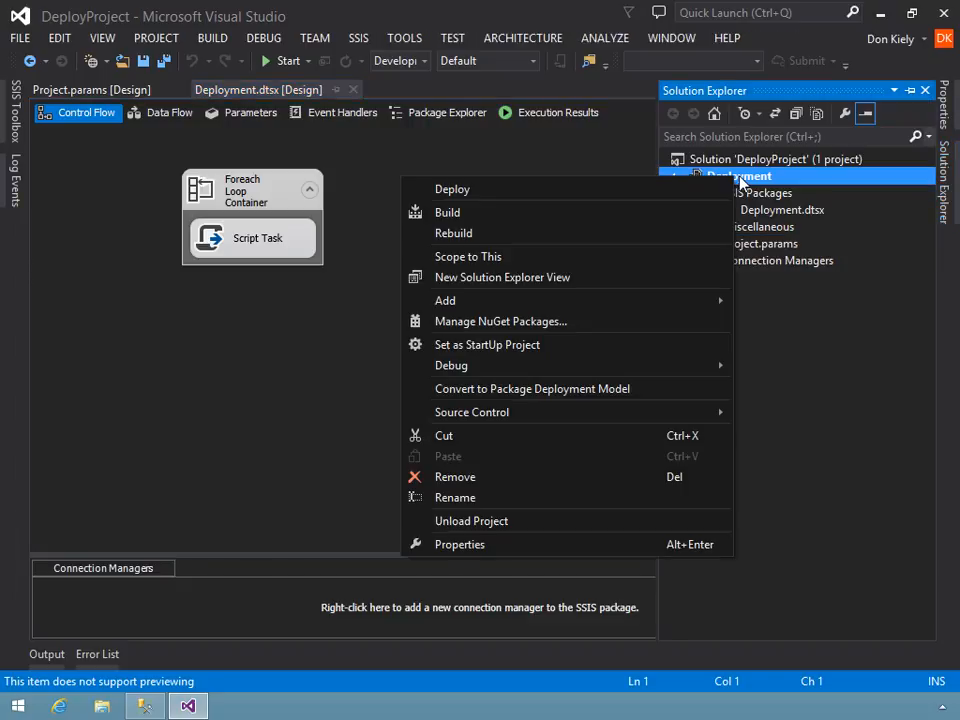
left_click(506, 190)
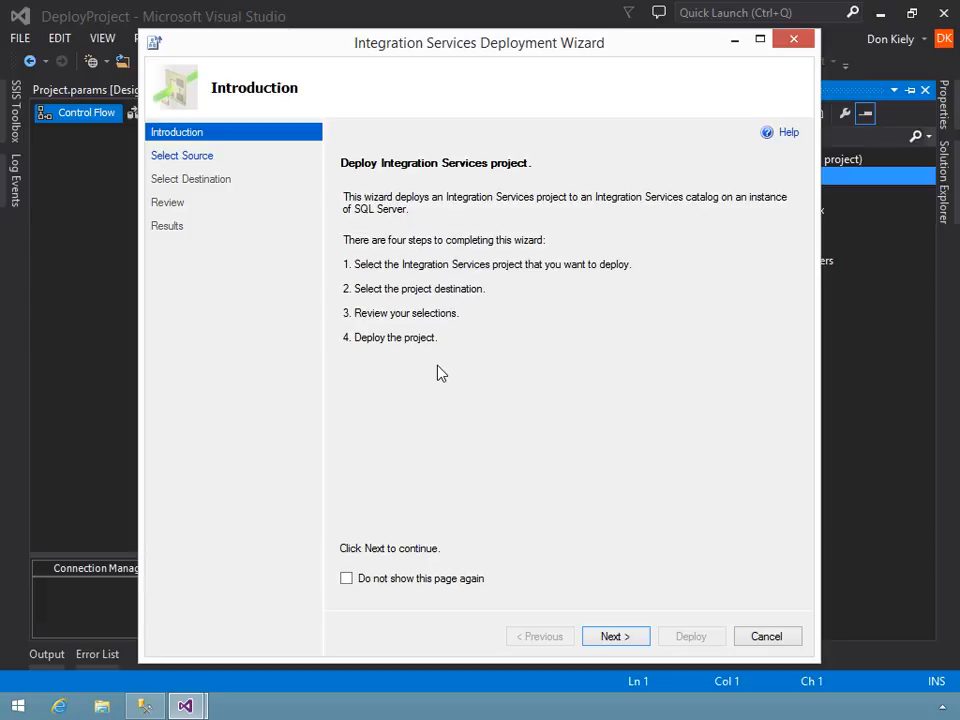
left_click(619, 635)
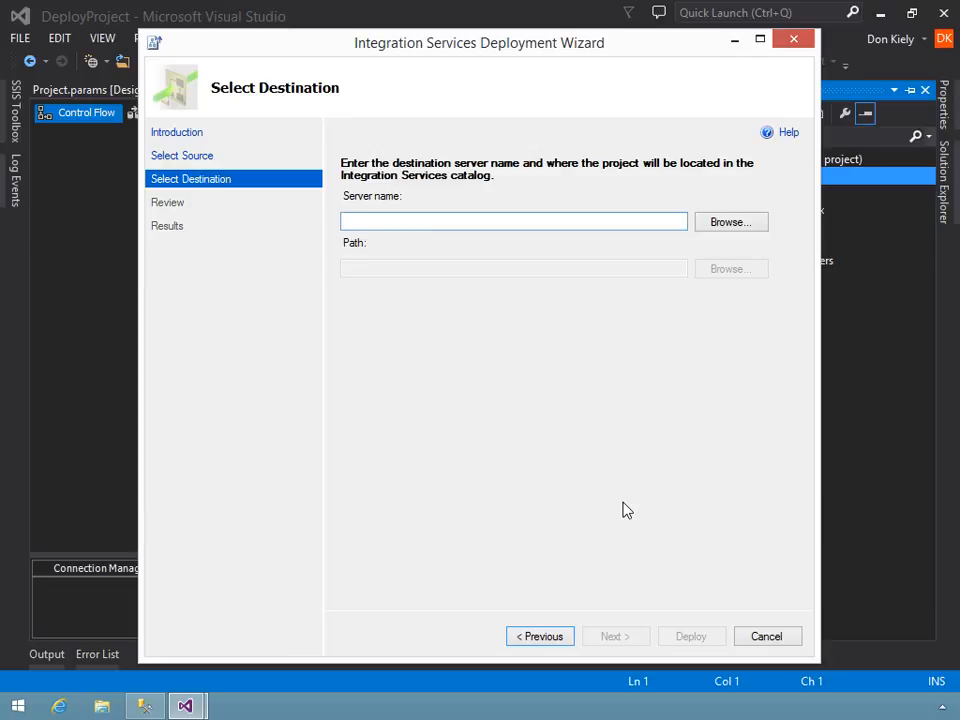
type("(local)")
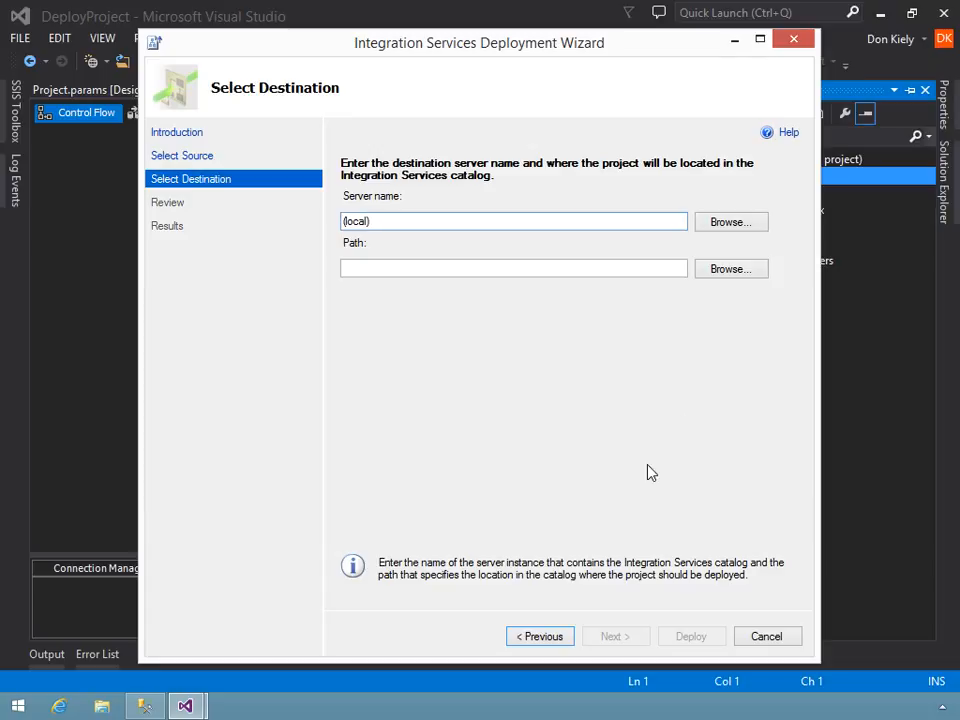
- Create a LearnNow folder in the SSISDB catalog and choose it as the destination path for the project
left_click(729, 271)
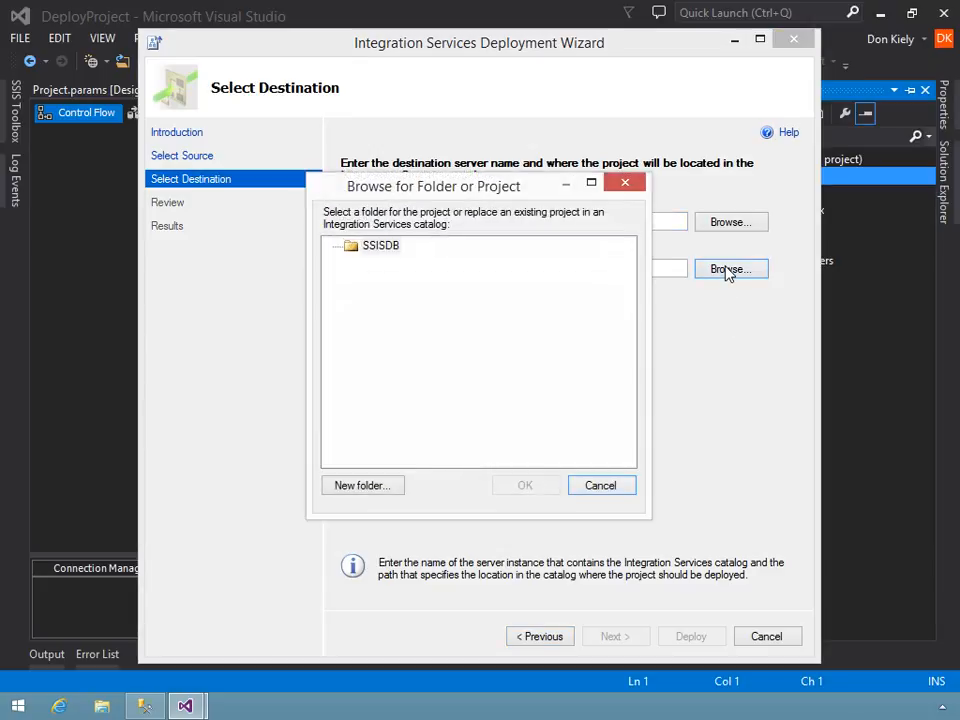
left_click(373, 254)
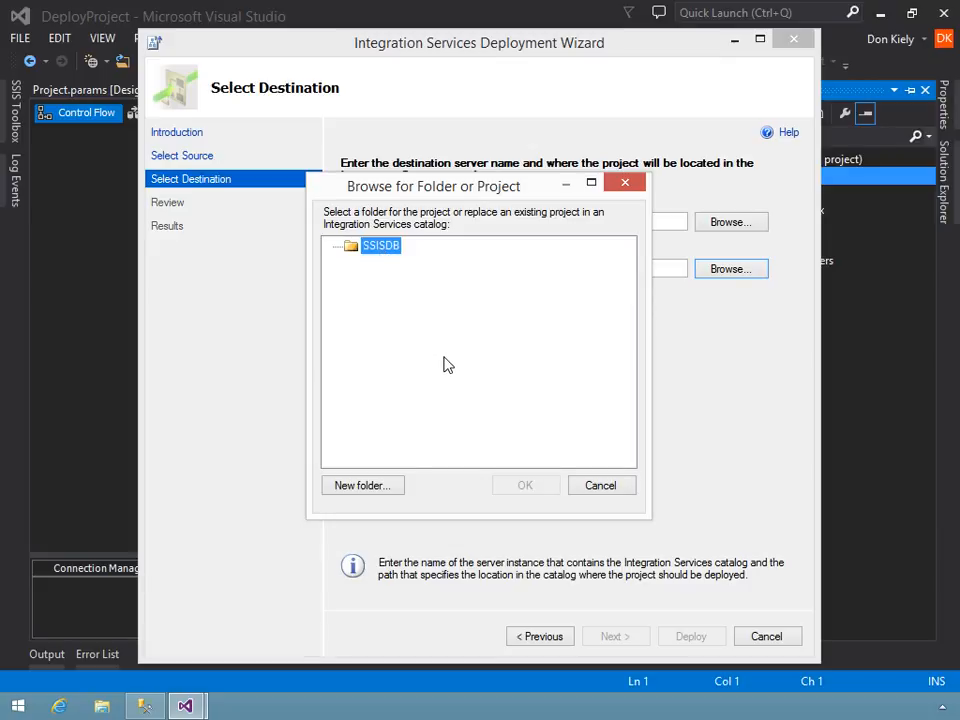
left_click(372, 488)
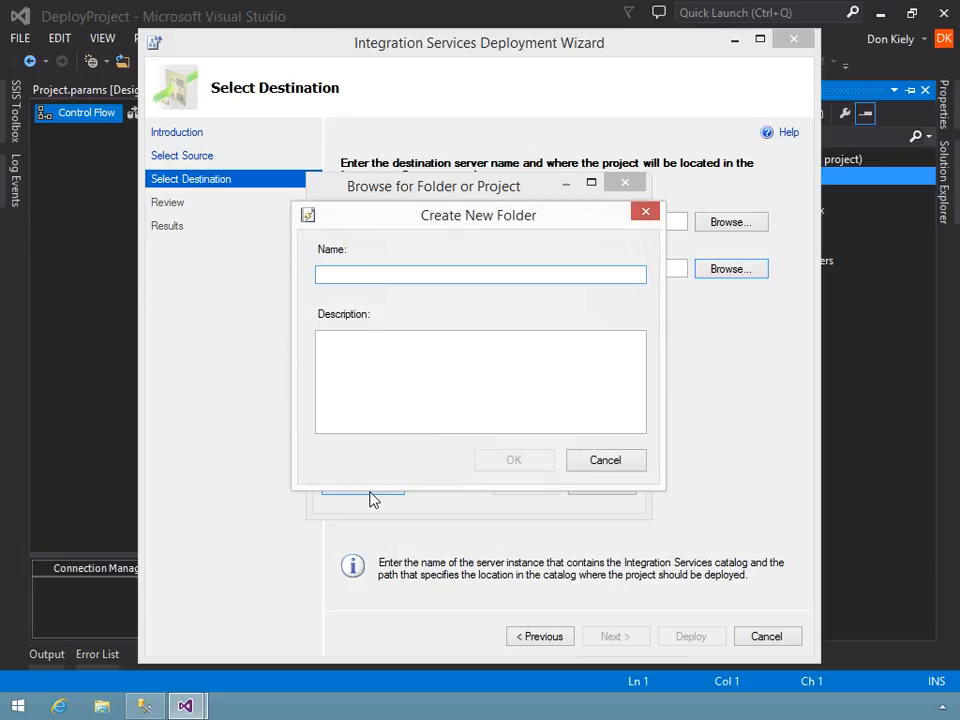
type("LearnNow")
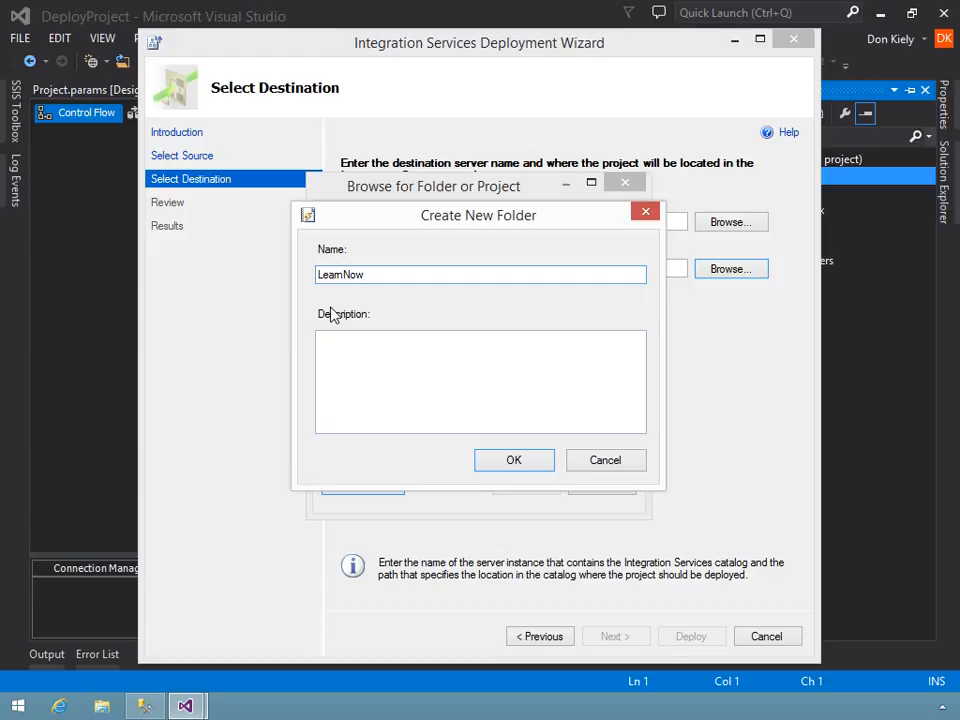
left_click(515, 466)
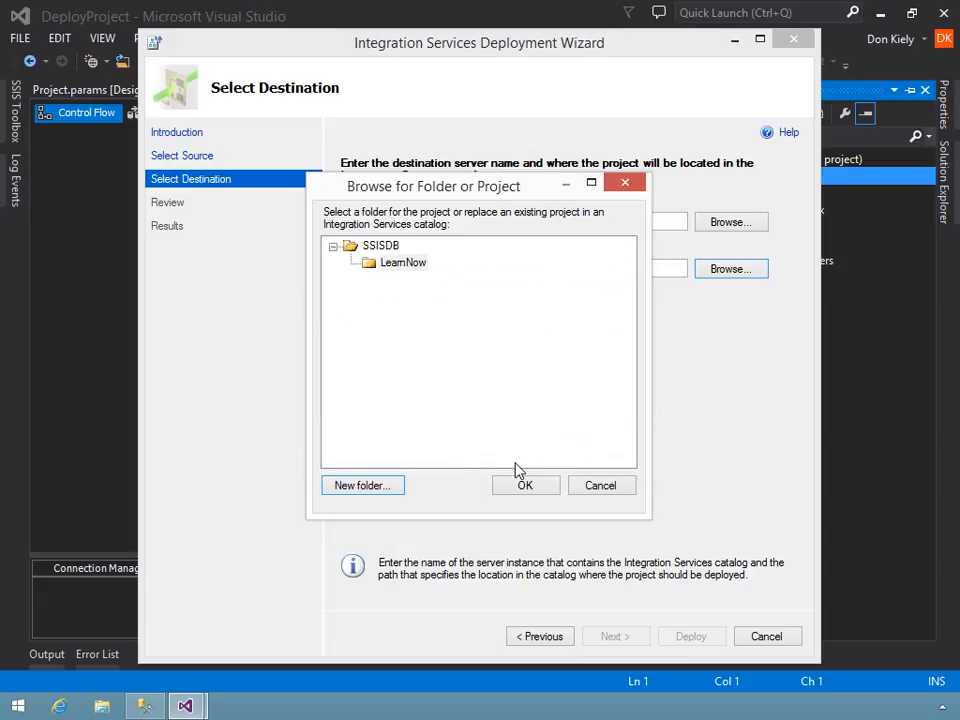
left_click(390, 265)
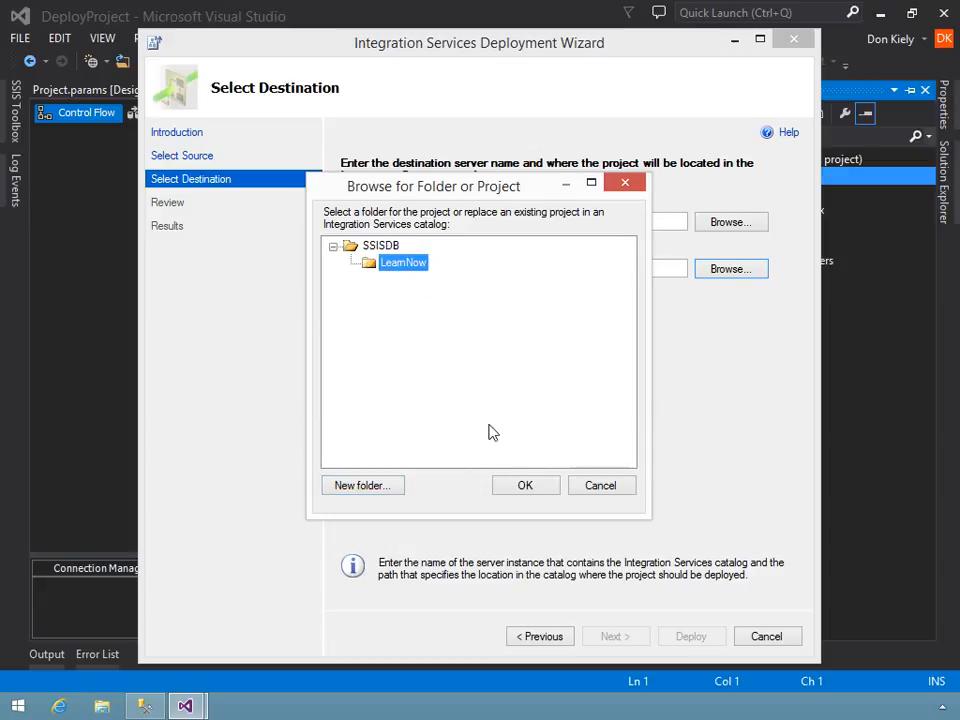
left_click(525, 486)
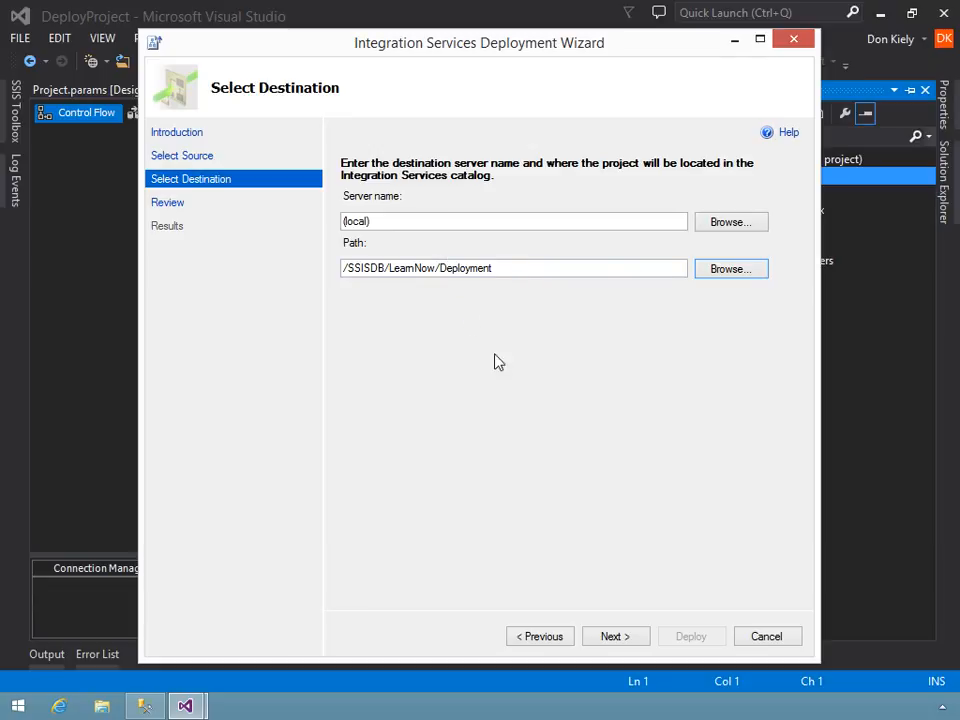
- Review the deployment selections, deploy the project to /SSISDB/LearnNow/Deployment, and close the wizard
left_click(610, 636)
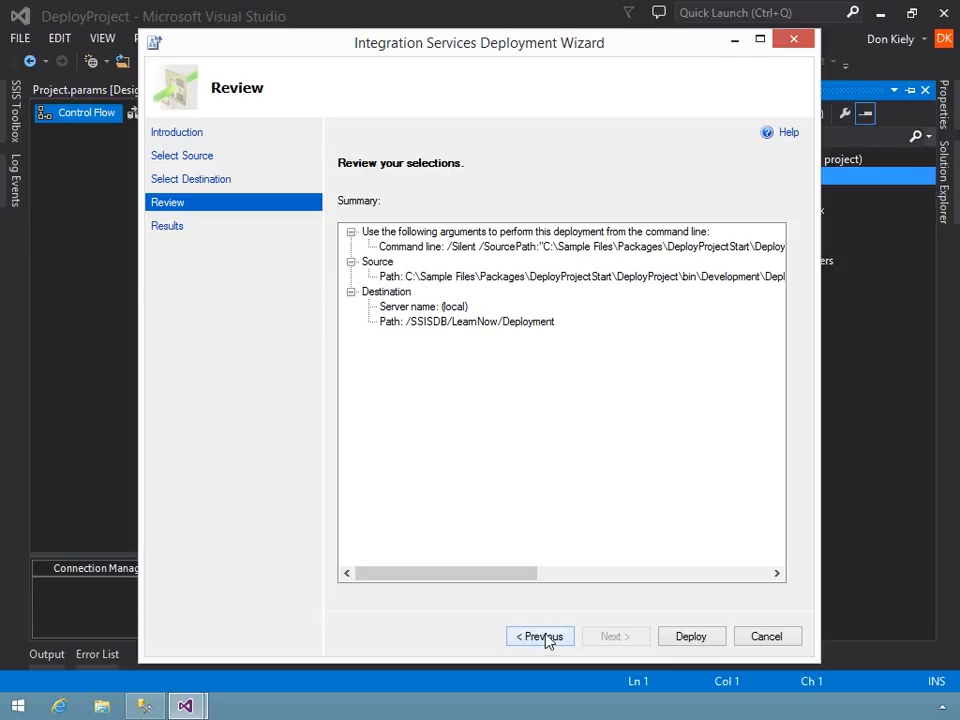
mouse_move(499, 585)
left_mouse_down()
mouse_move(731, 561)
mouse_move(490, 566)
left_mouse_up()
left_click(695, 640)
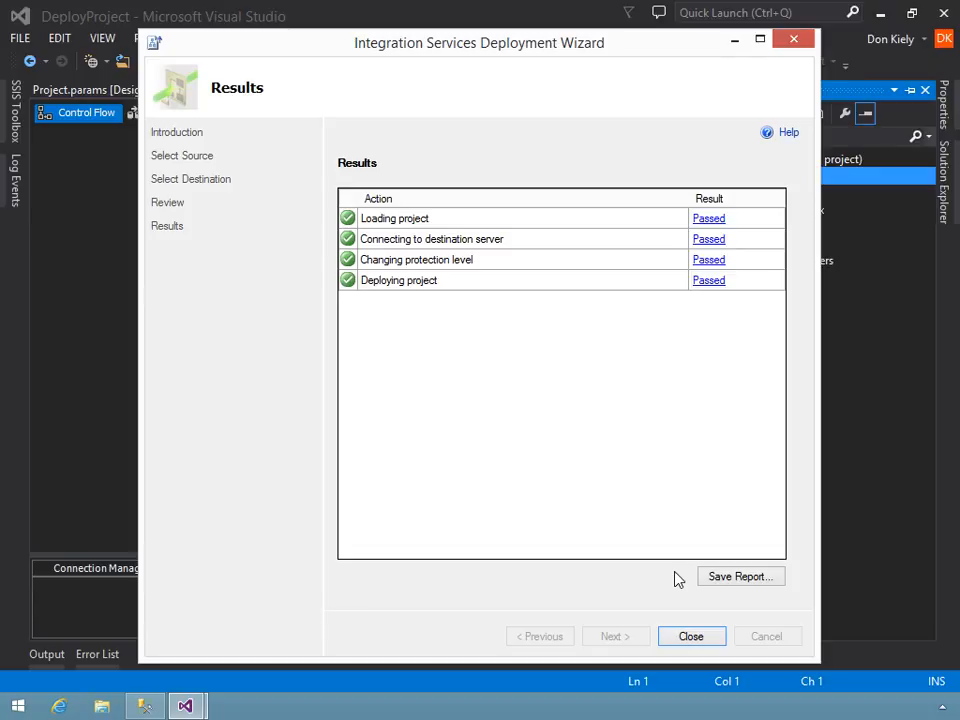
left_click(690, 637)
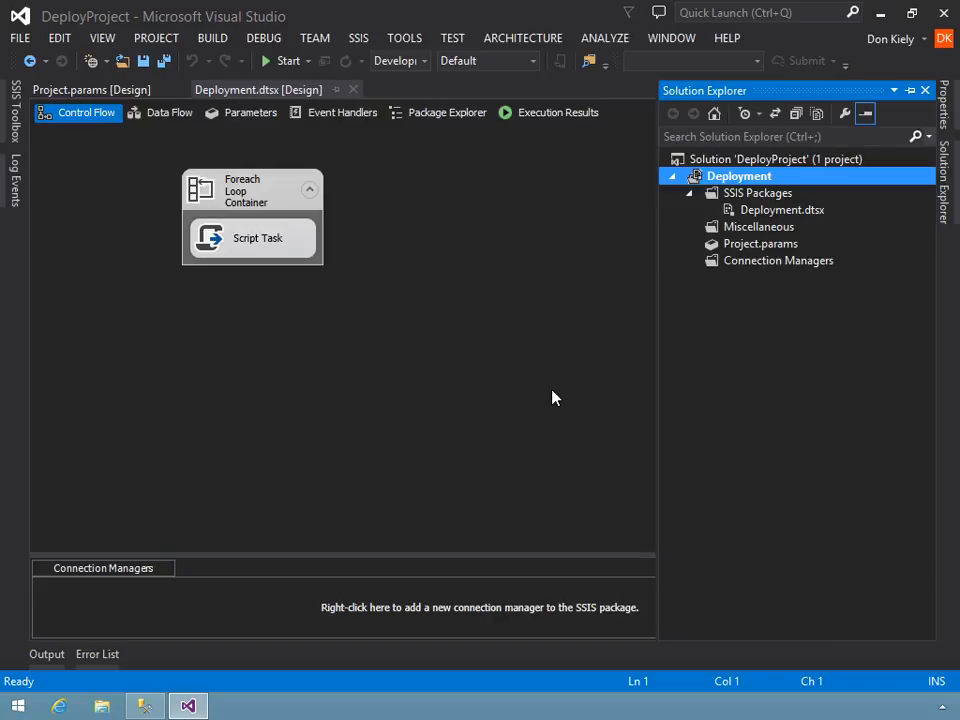
- Switch to SQL Server Management Studio and refresh the Integration Services Catalogs node
left_click(145, 706)
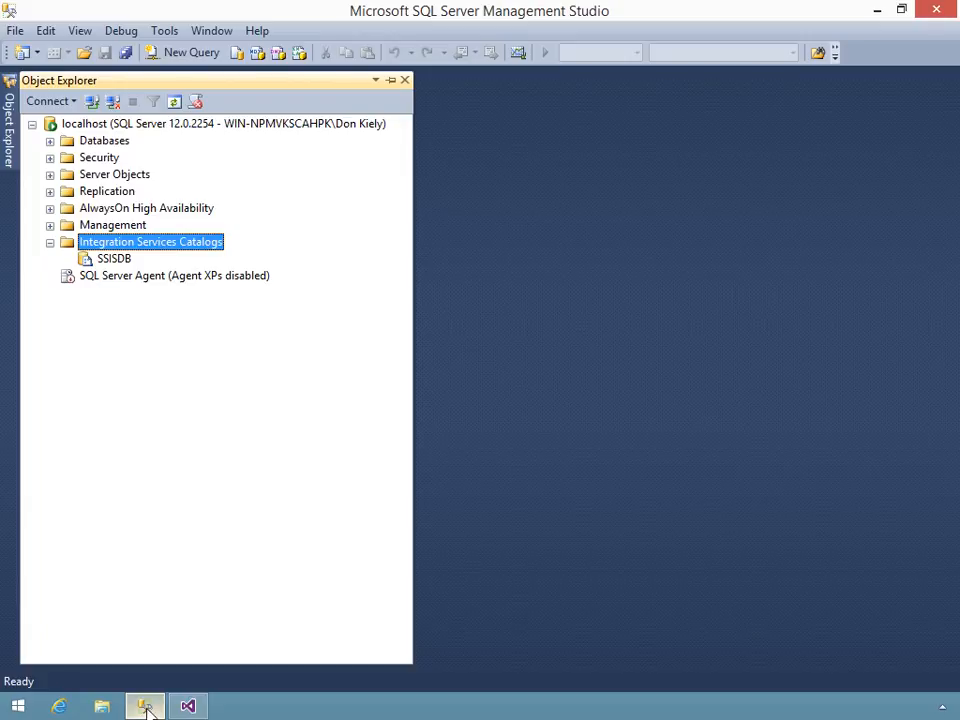
right_click(133, 245)
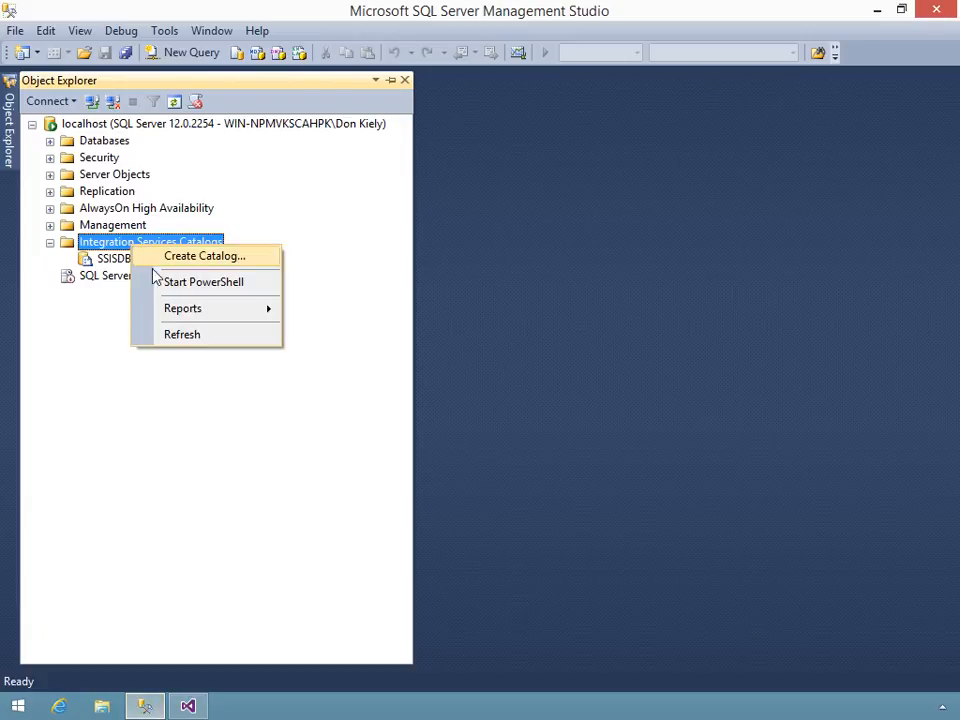
left_click(182, 336)
- Expand SSISDB through the LearnNow folder and the Deployment project down to its packages, and select Deployment.dtsx
left_click(68, 259)
left_click(140, 276)
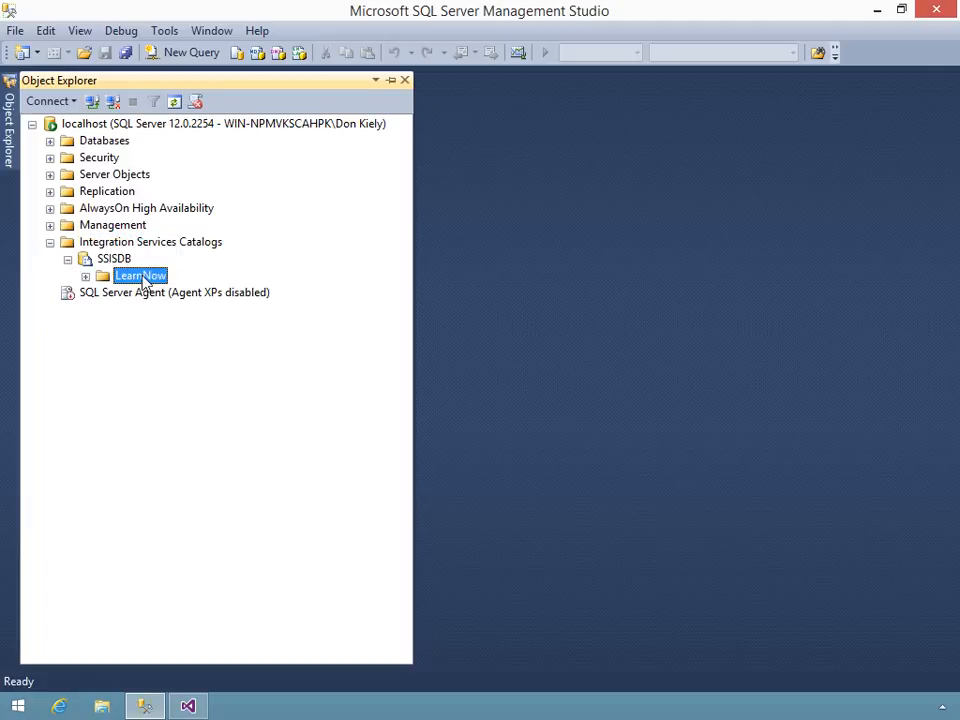
left_click(86, 276)
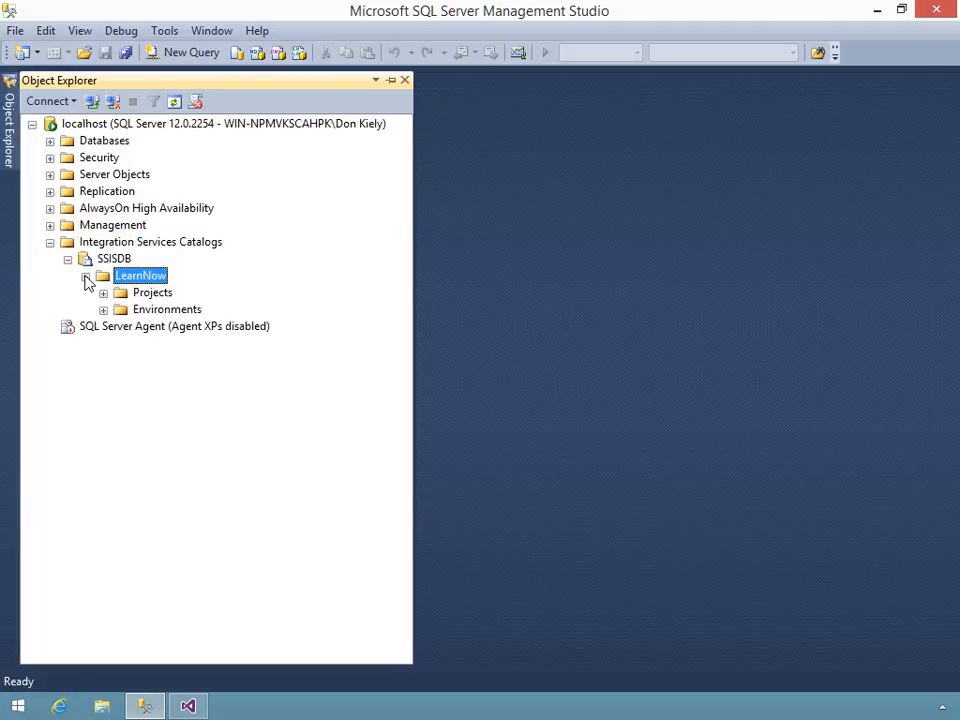
double_click(142, 294)
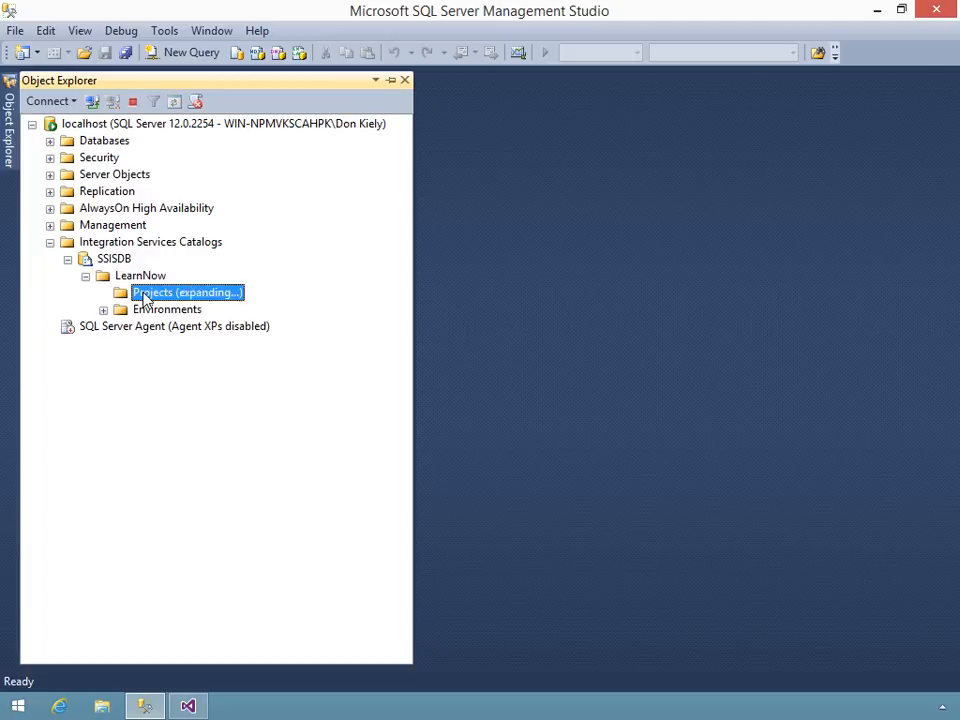
left_click(167, 312)
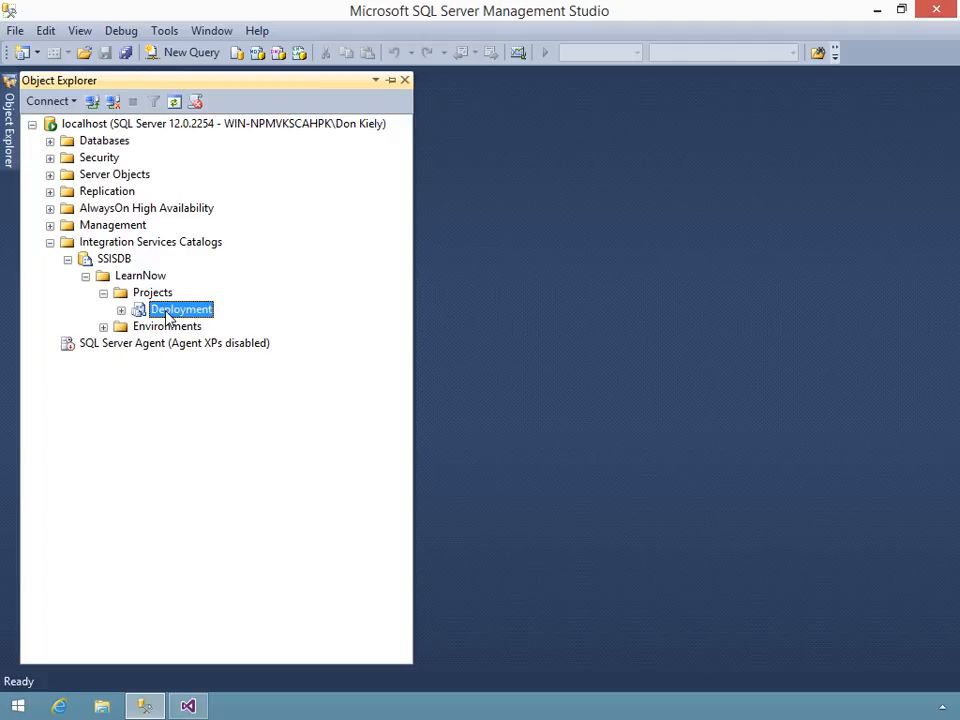
double_click(180, 310)
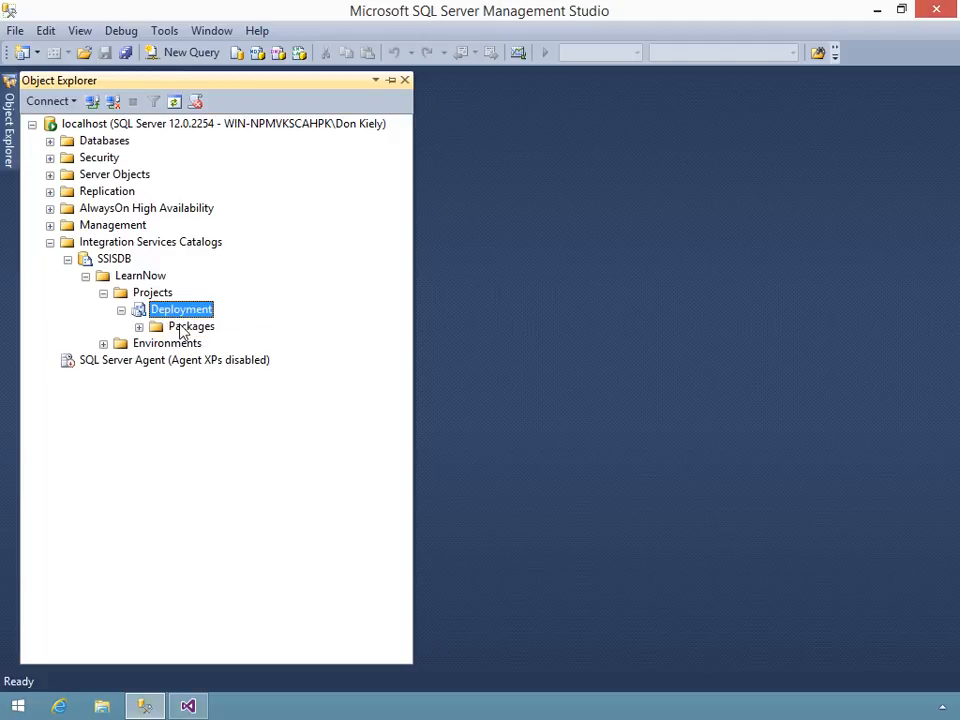
double_click(188, 326)
left_click(209, 344)
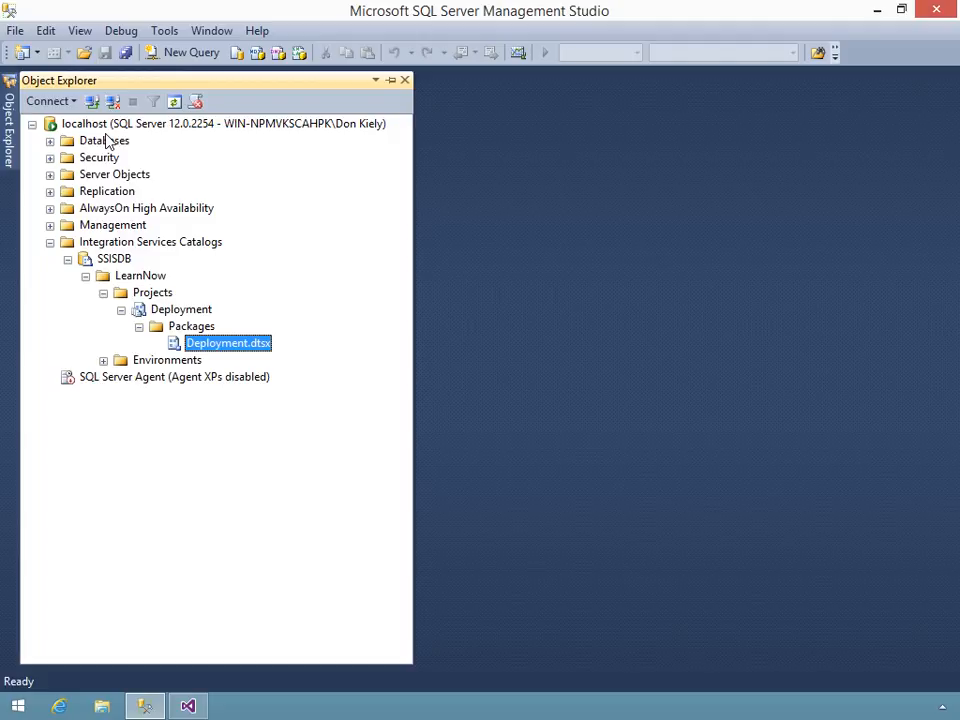
- Open the configuration of the Deployment.dtsx package and examine its package-level parameters and connection managers
right_click(221, 345)
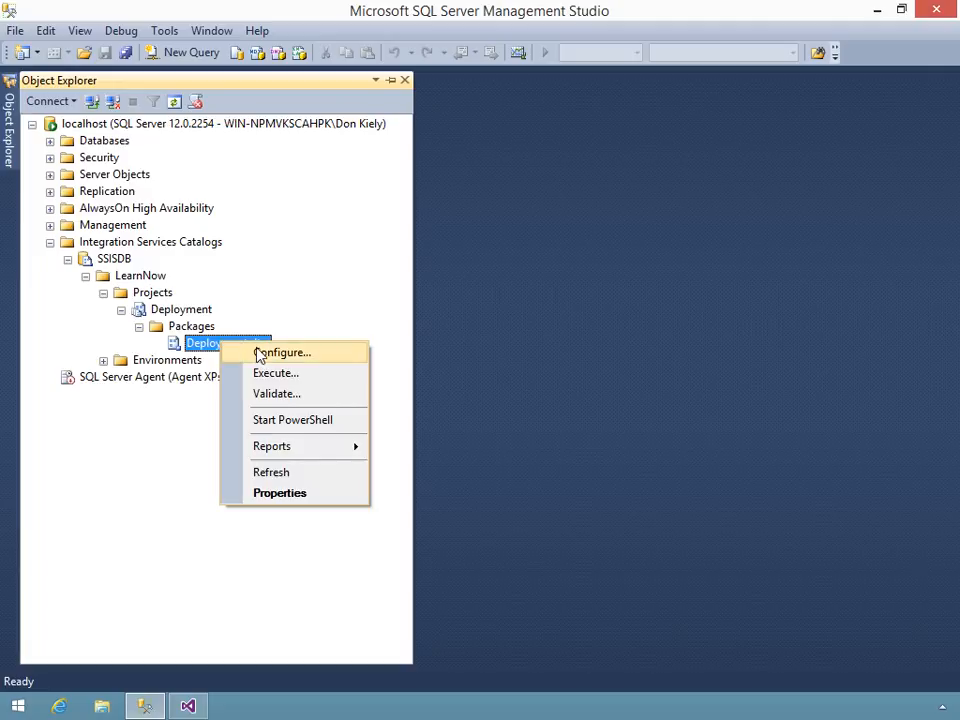
left_click(259, 354)
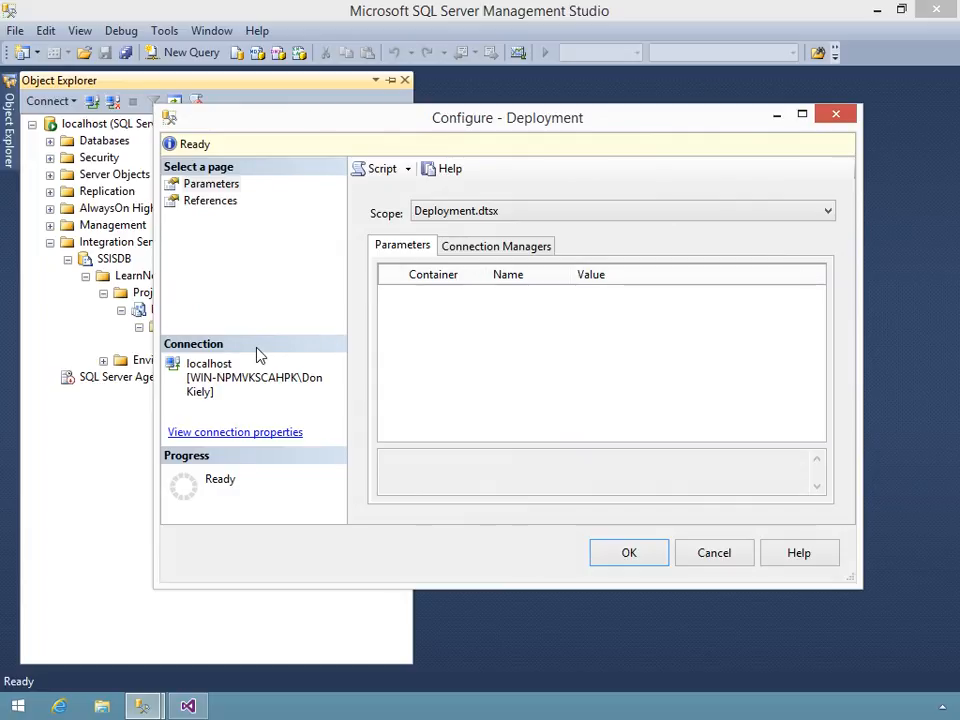
left_click(230, 188)
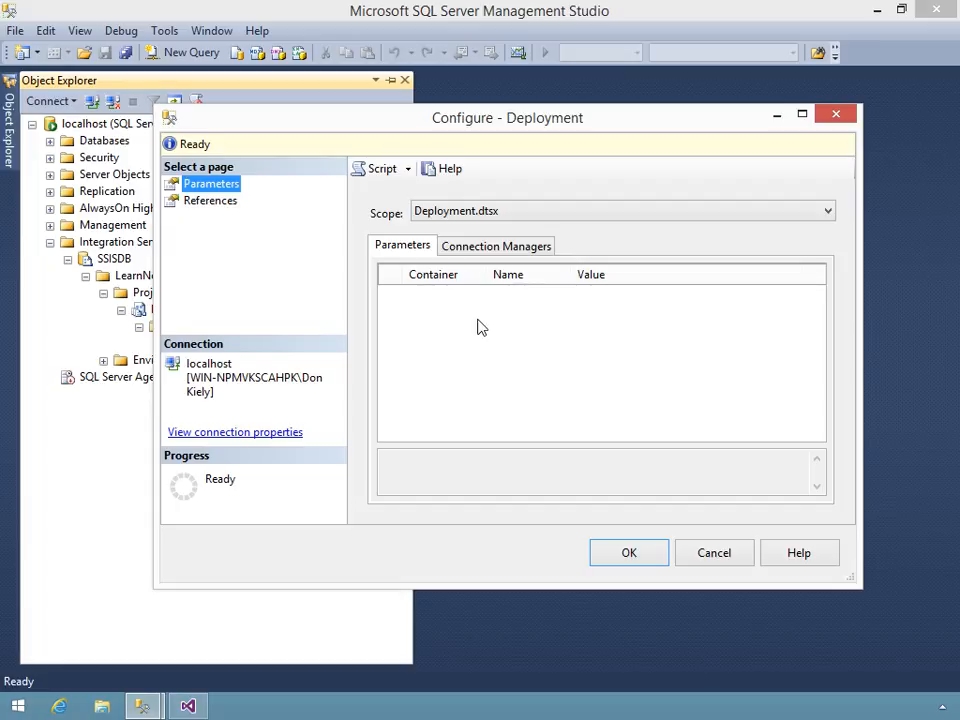
left_click(476, 247)
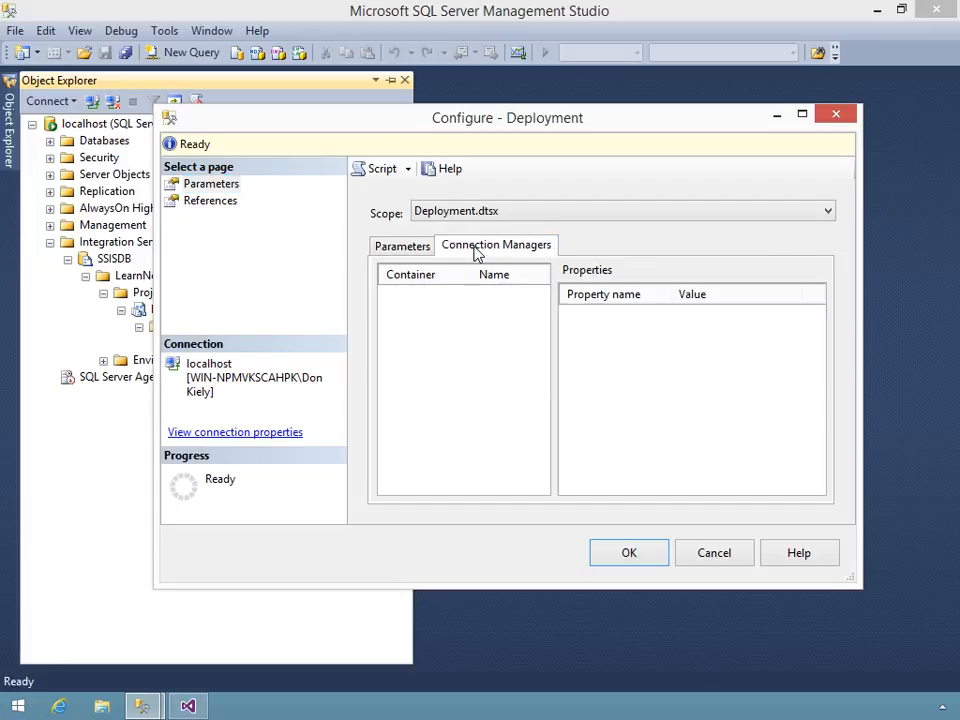
left_click(403, 250)
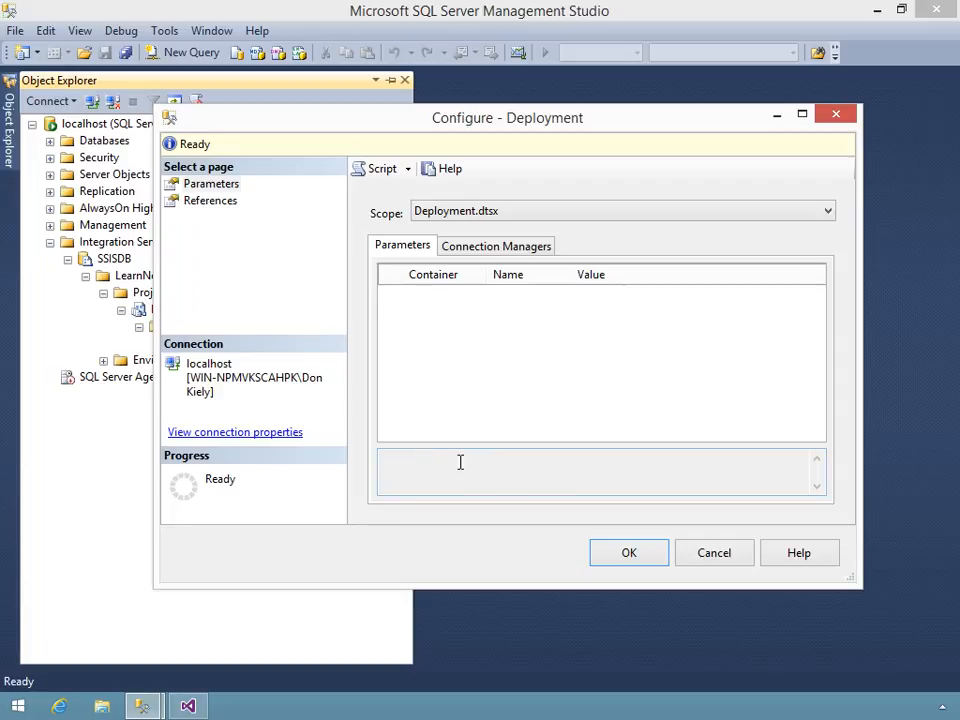
- Compare the parameters under the Deployment, Entry-point packages and project, and All packages and project scopes, return to Deployment scope, and accept the configuration
left_click(510, 213)
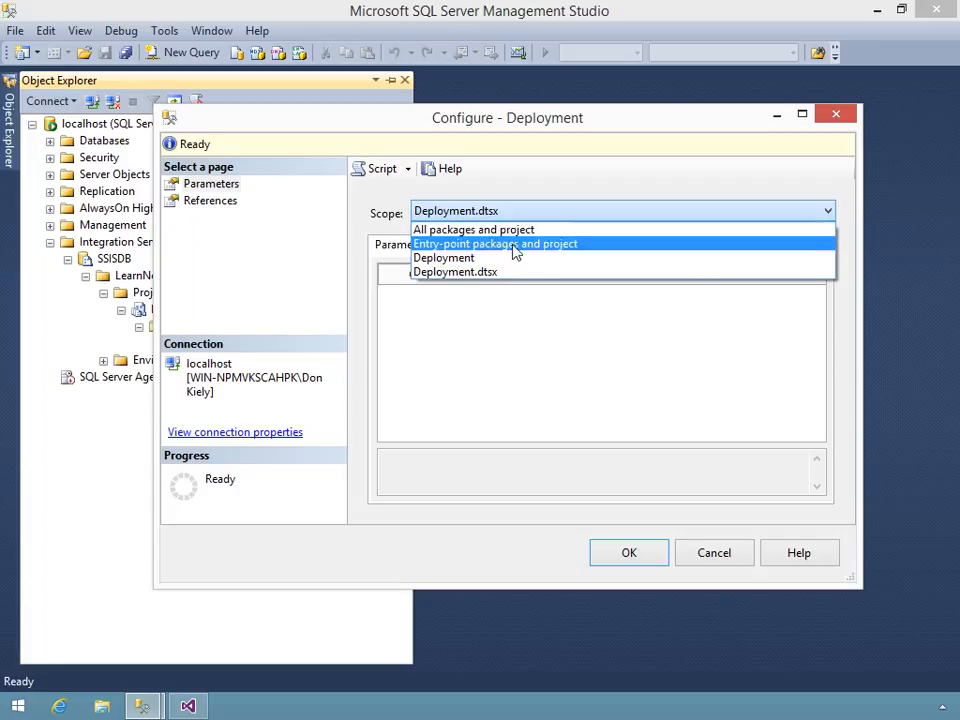
left_click(444, 258)
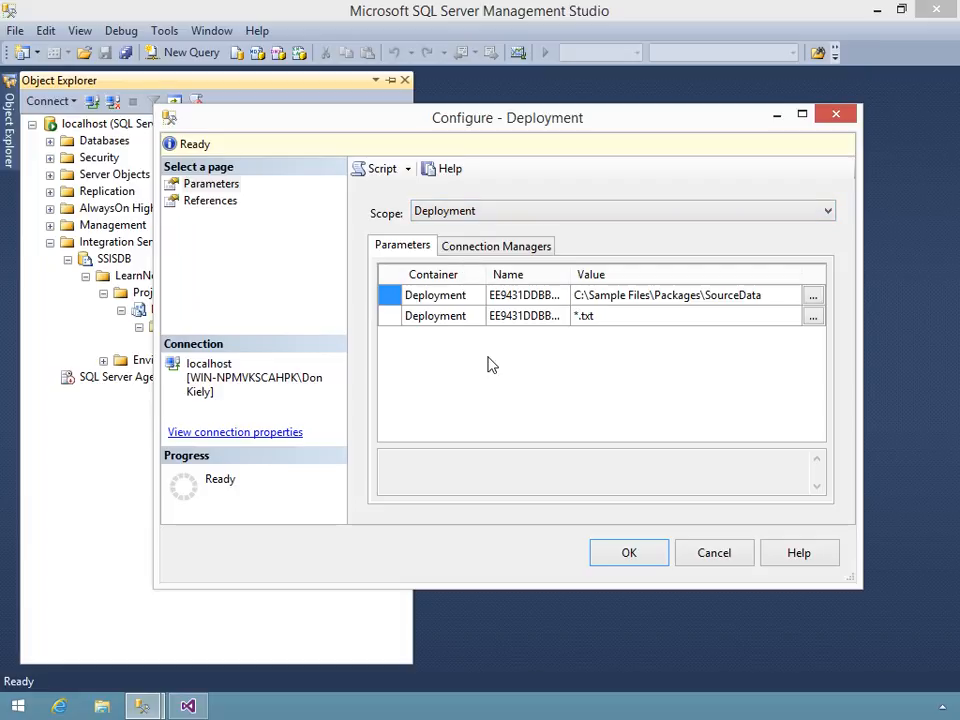
left_click(557, 218)
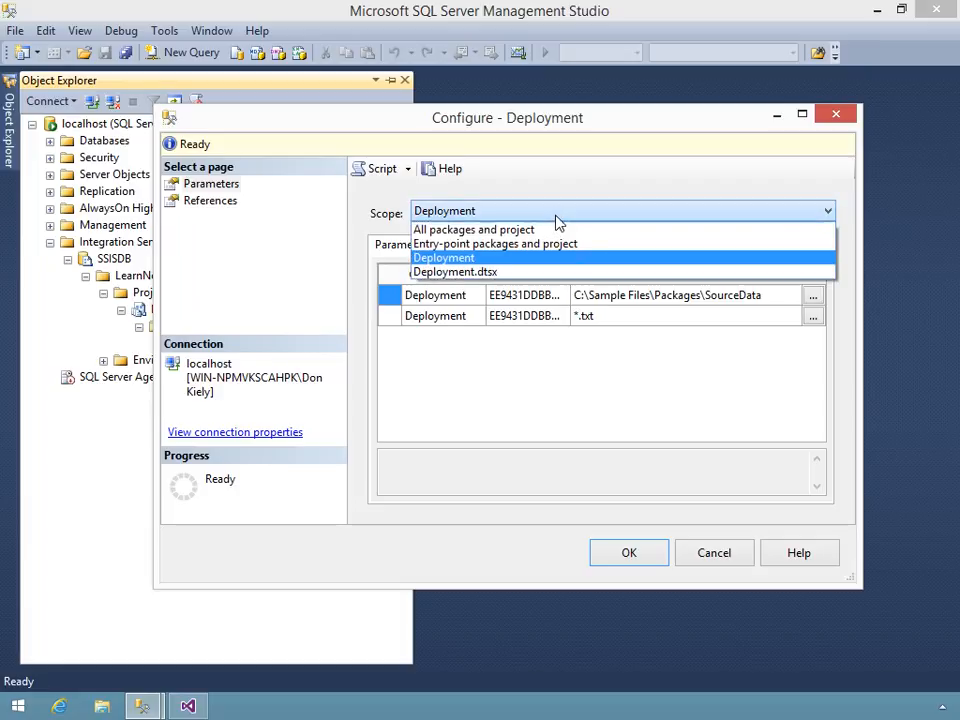
left_click(481, 244)
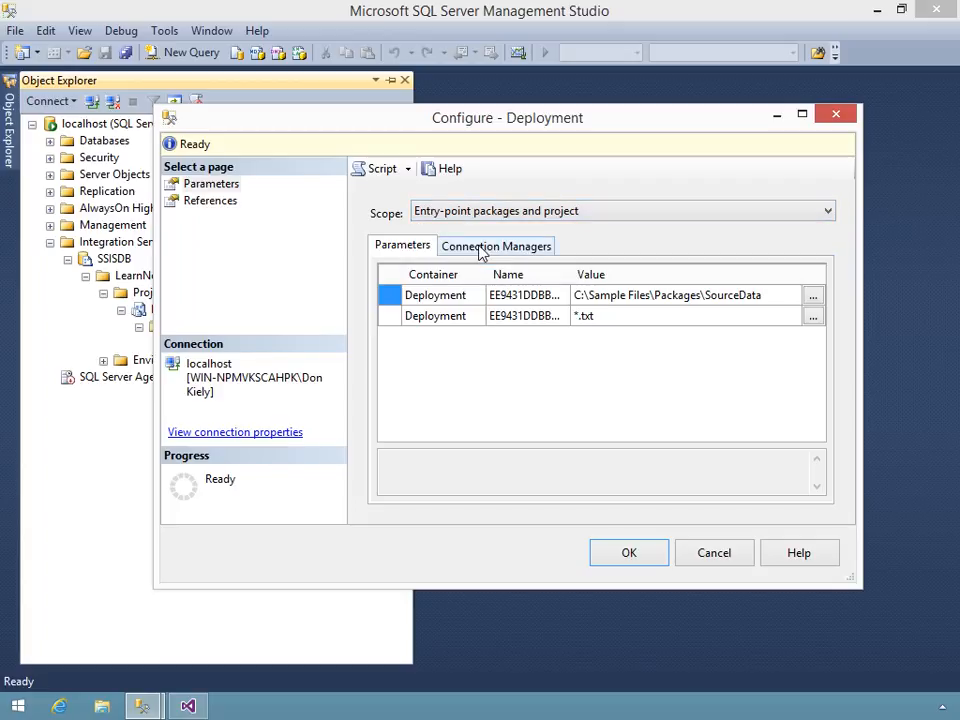
left_click(490, 214)
left_click(467, 231)
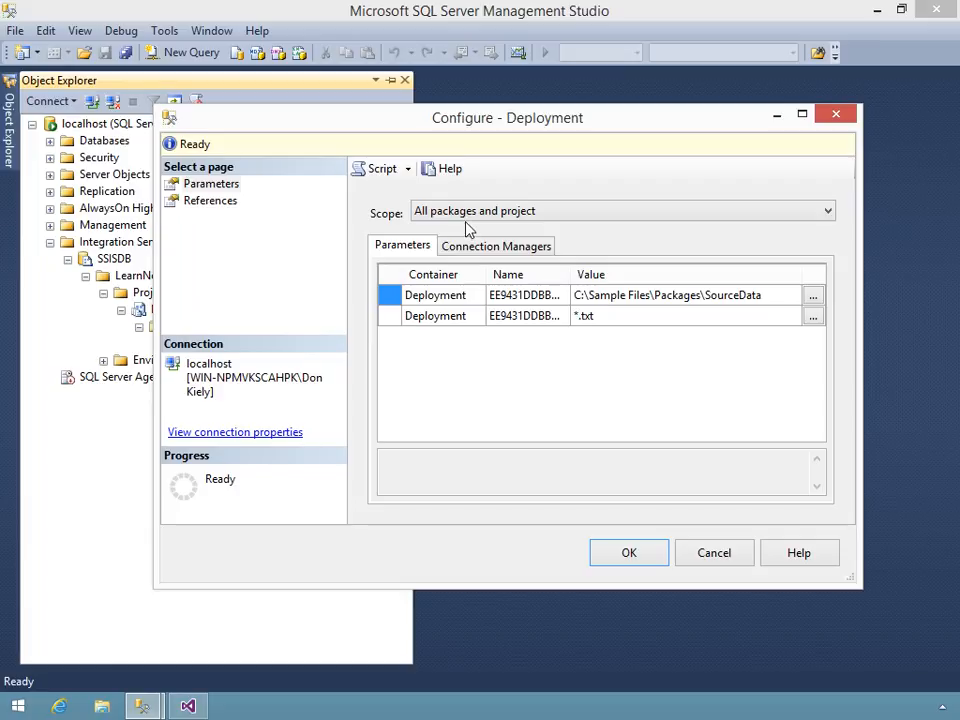
left_click(467, 214)
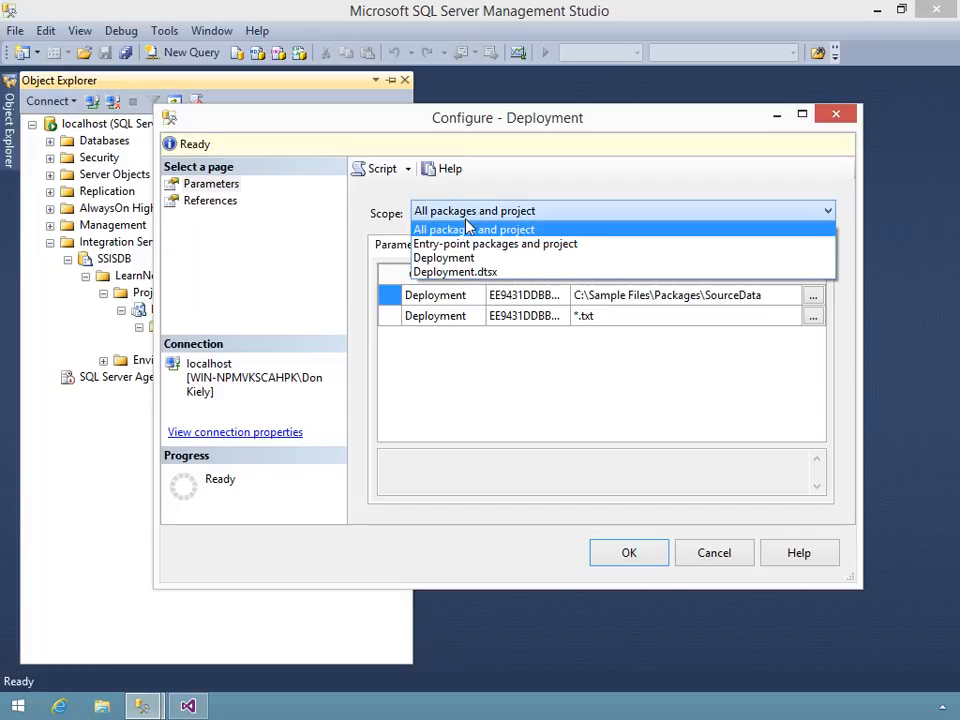
left_click(470, 257)
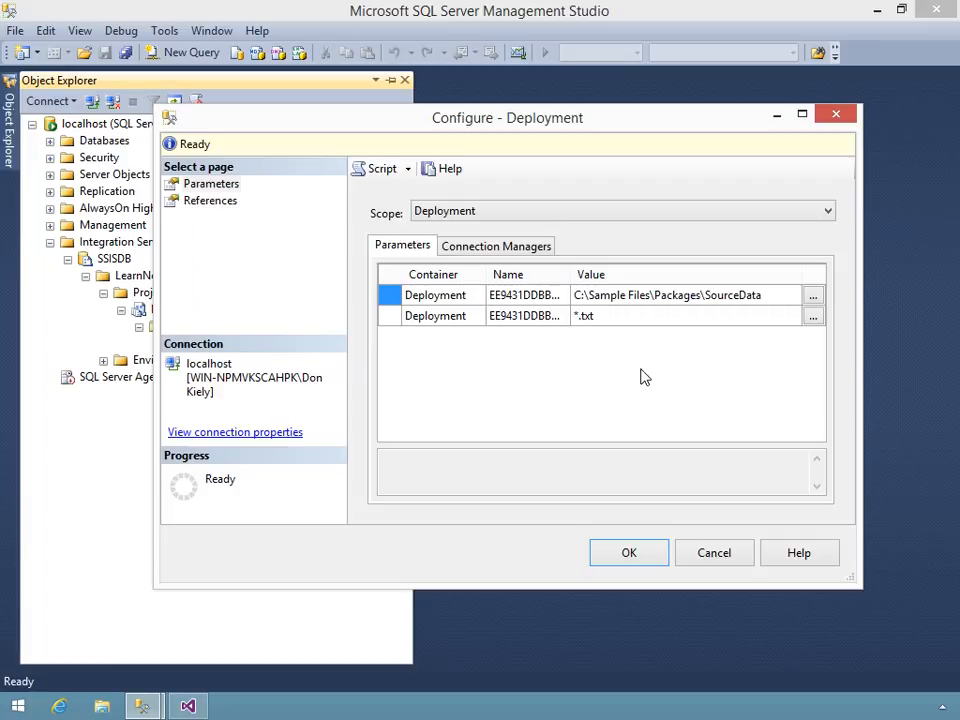
left_click(629, 562)
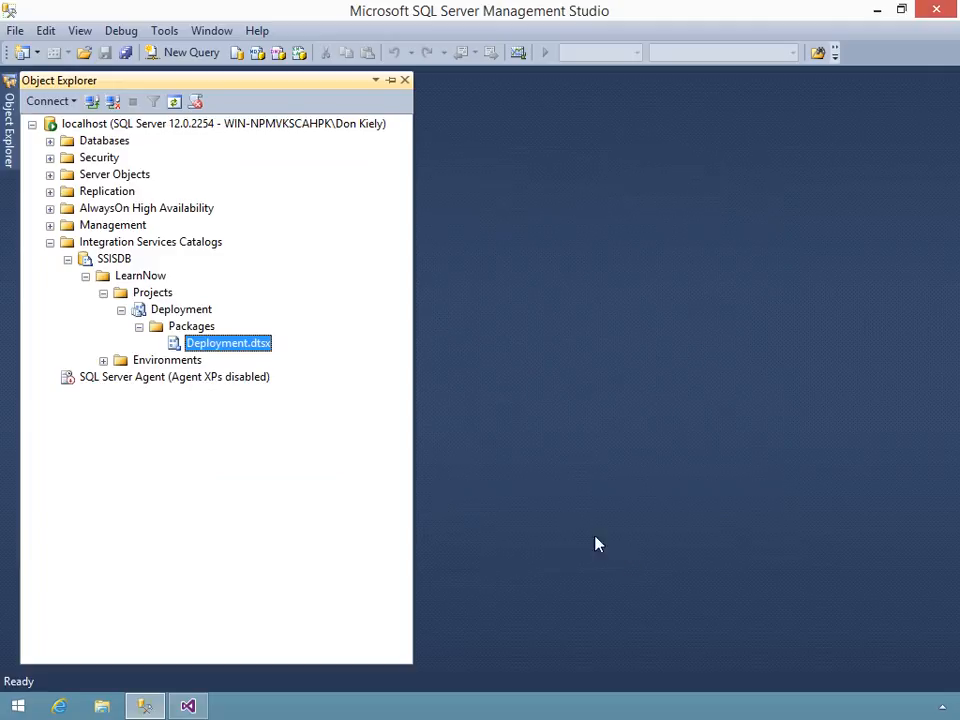
- Execute the Deployment.dtsx package with its existing settings after reviewing its parameters, connection managers and advanced execution options
right_click(253, 347)
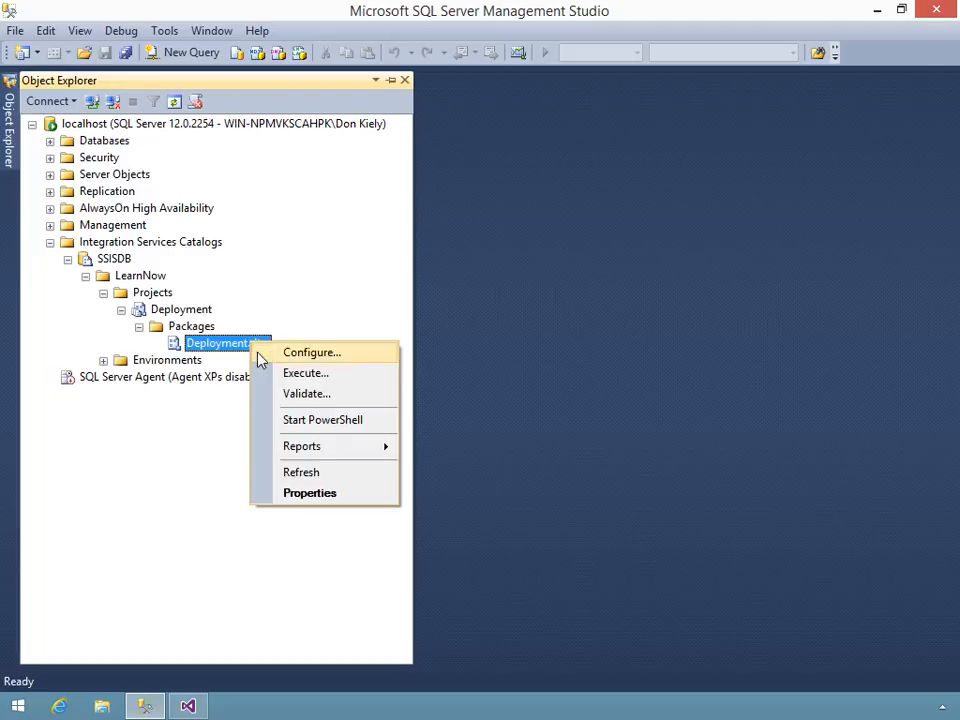
left_click(277, 375)
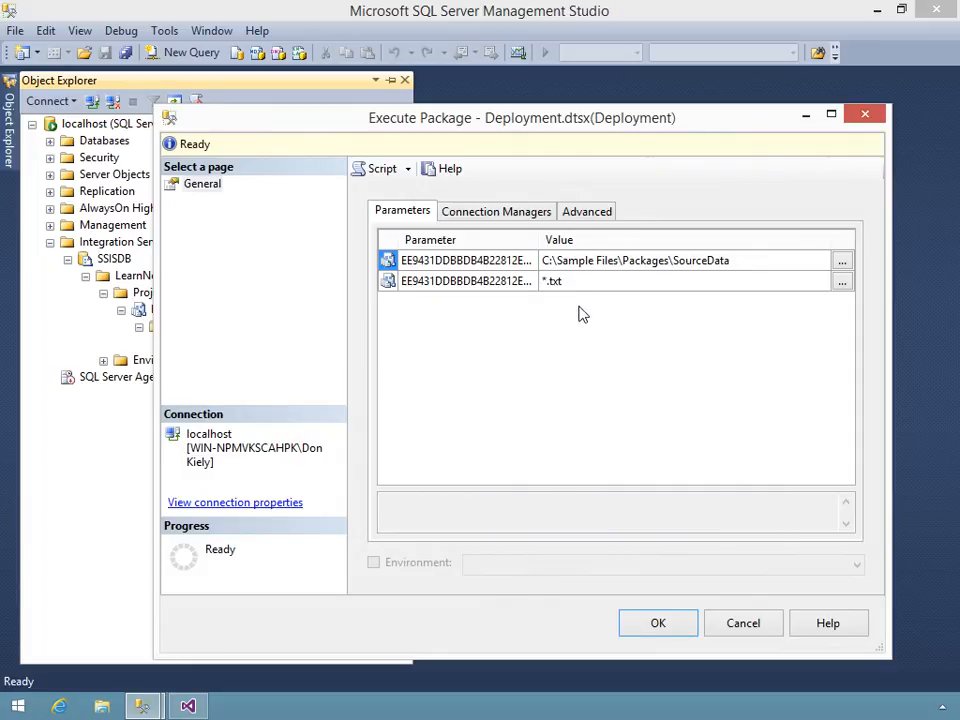
left_click(493, 218)
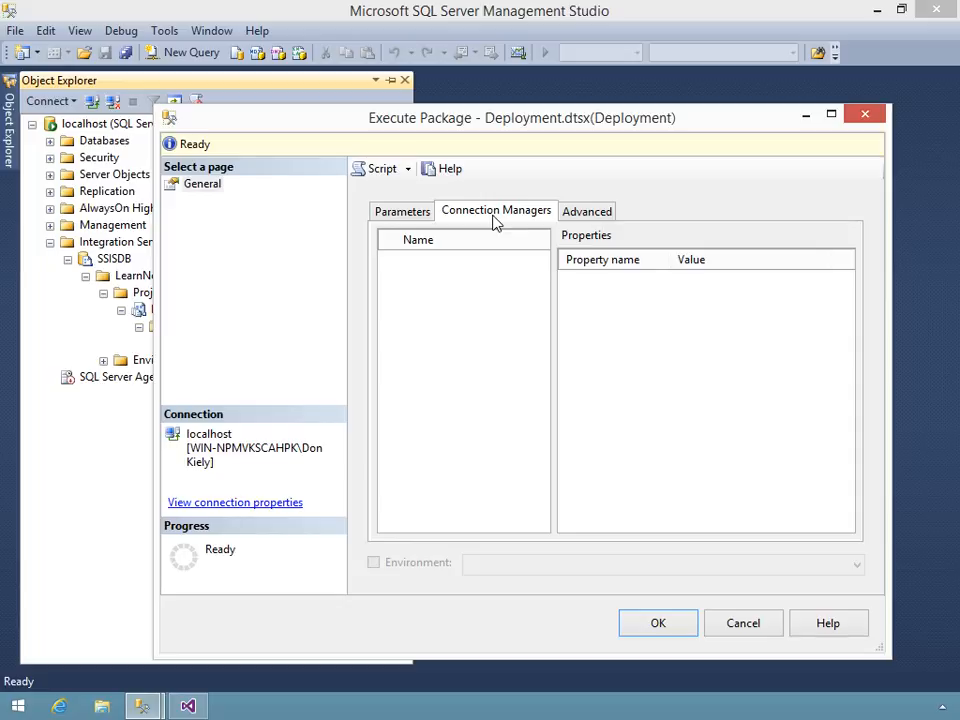
left_click(575, 214)
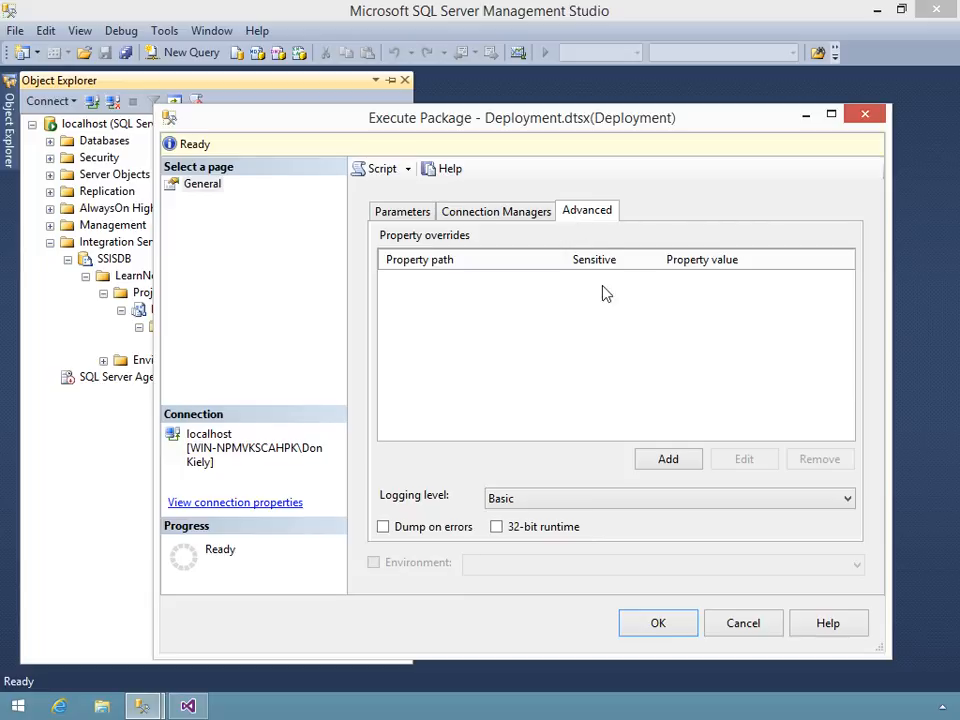
left_click(660, 624)
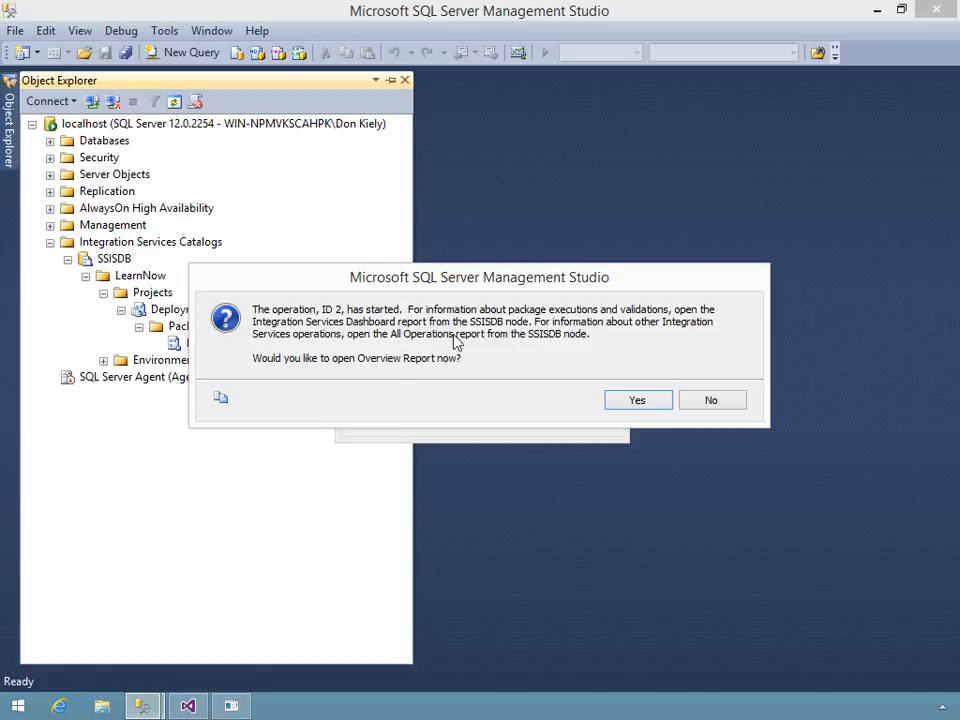
- Move the Overview Report prompt clear of the package's message boxes and acknowledge each source file message until the run finishes
left_click_drag(612, 276, 668, 106)
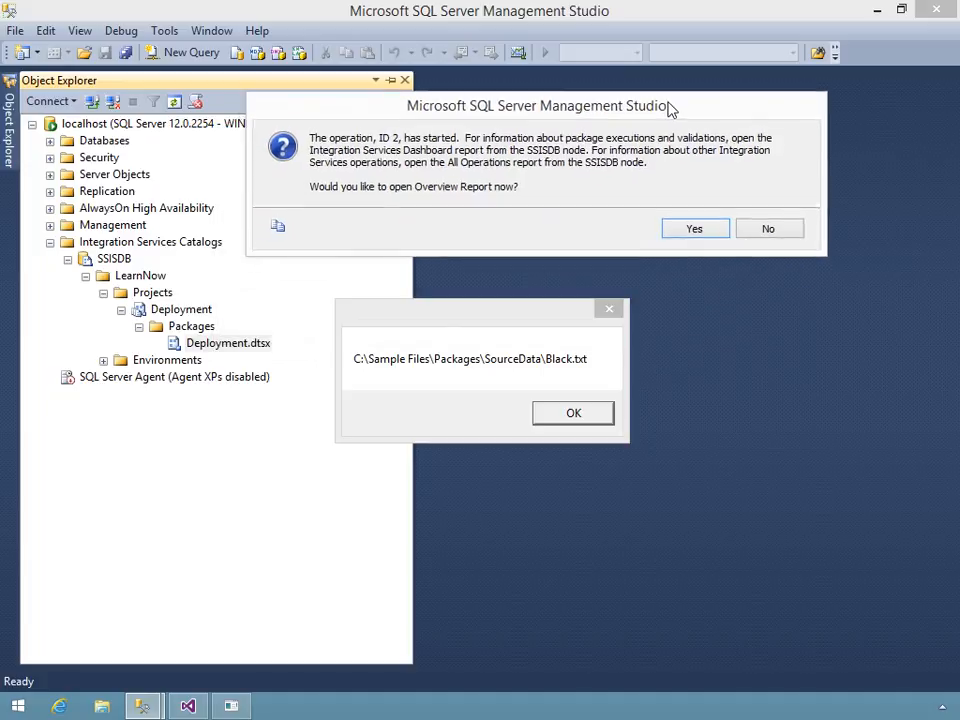
left_click(492, 329)
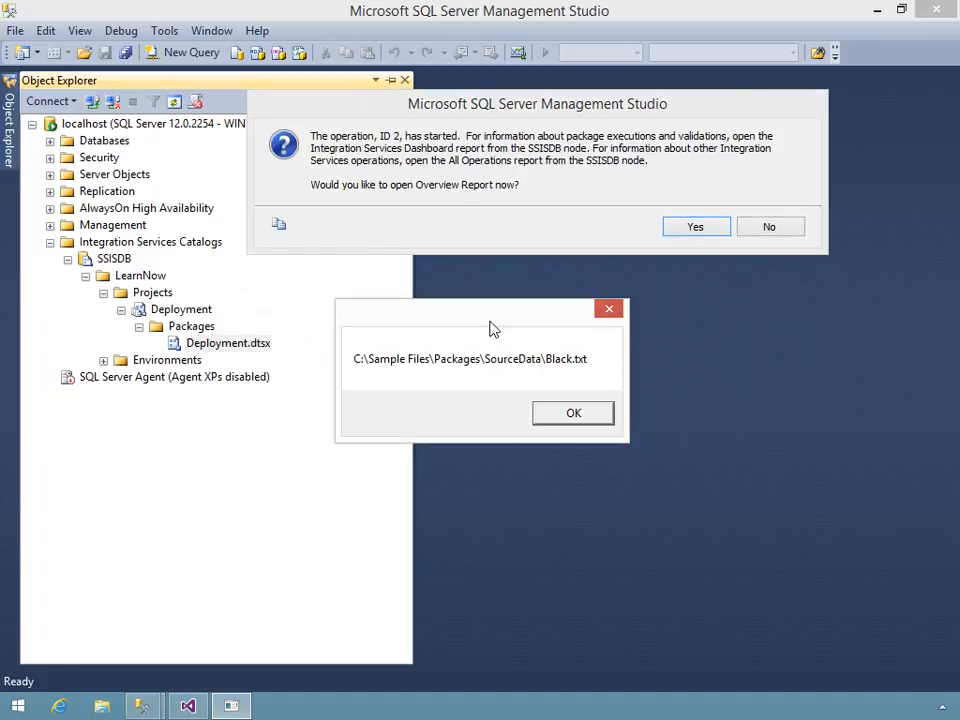
left_click(588, 417)
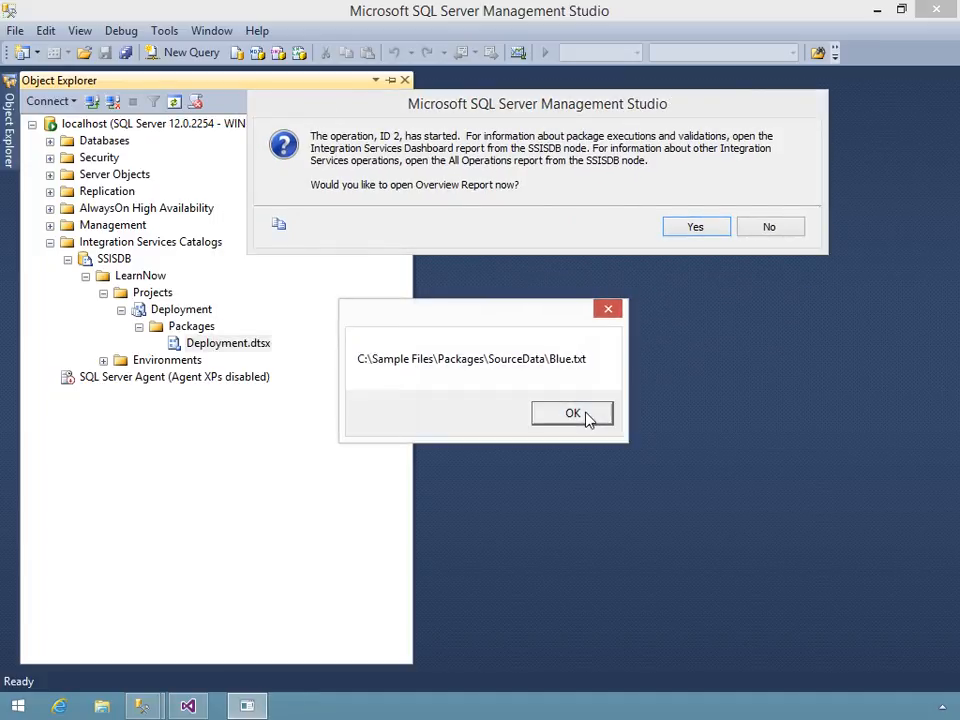
left_click(588, 417)
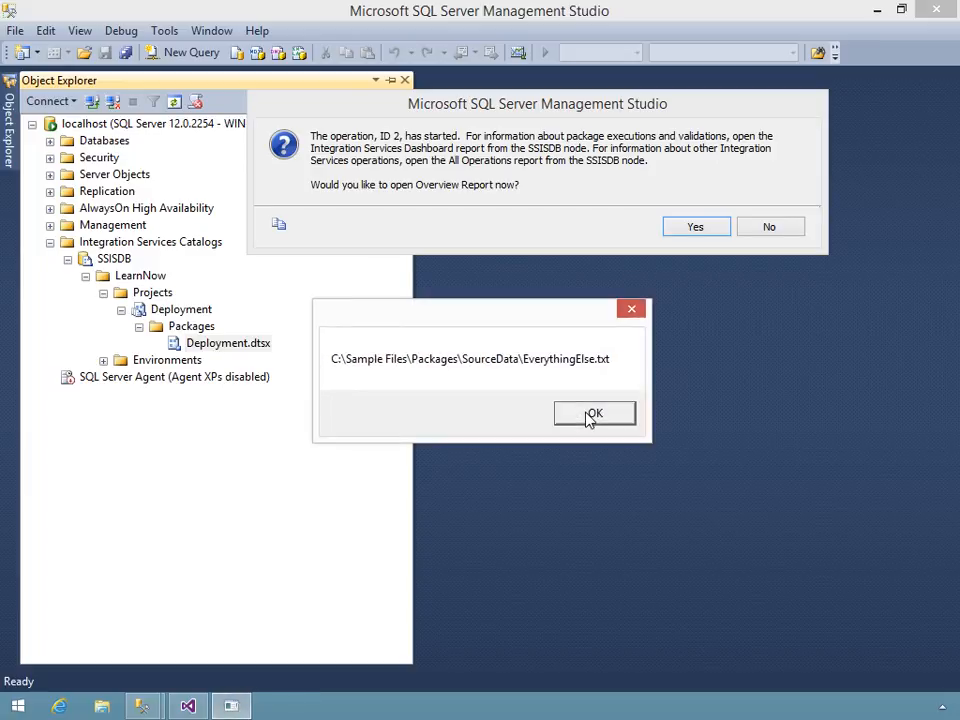
left_click(587, 414)
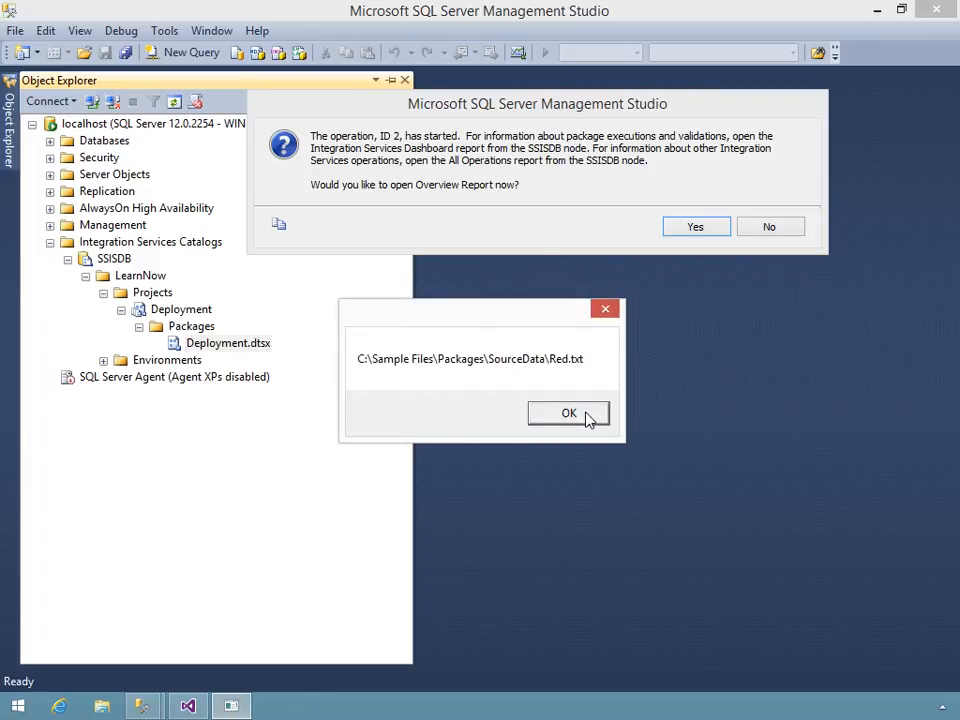
left_click(588, 417)
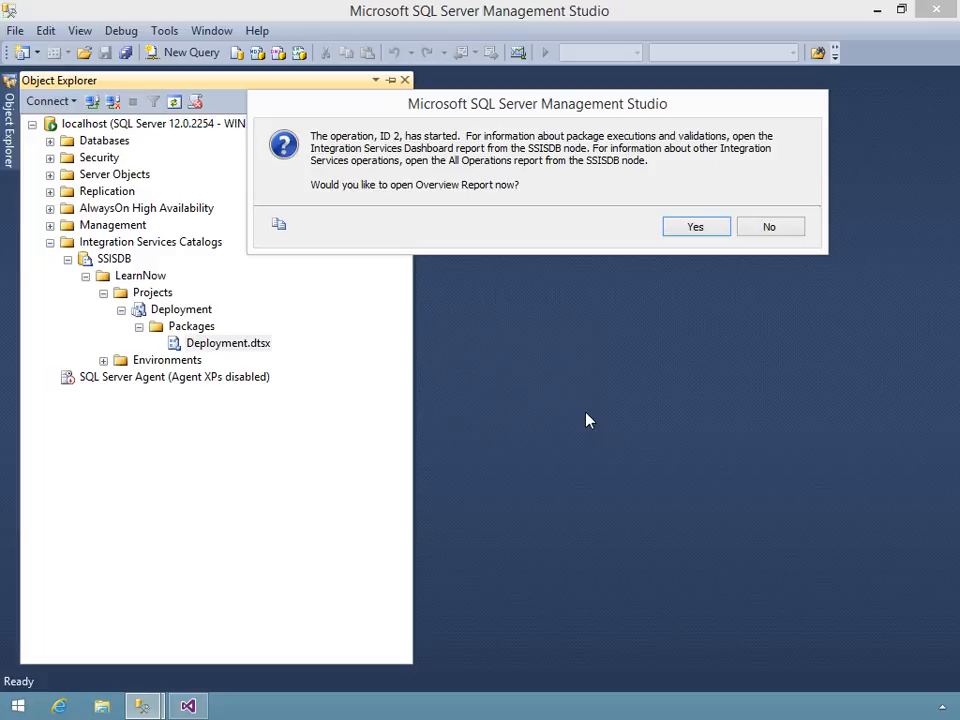
- Open the Overview Report for the package run and examine its execution information, task results and parameters used
left_click(694, 228)
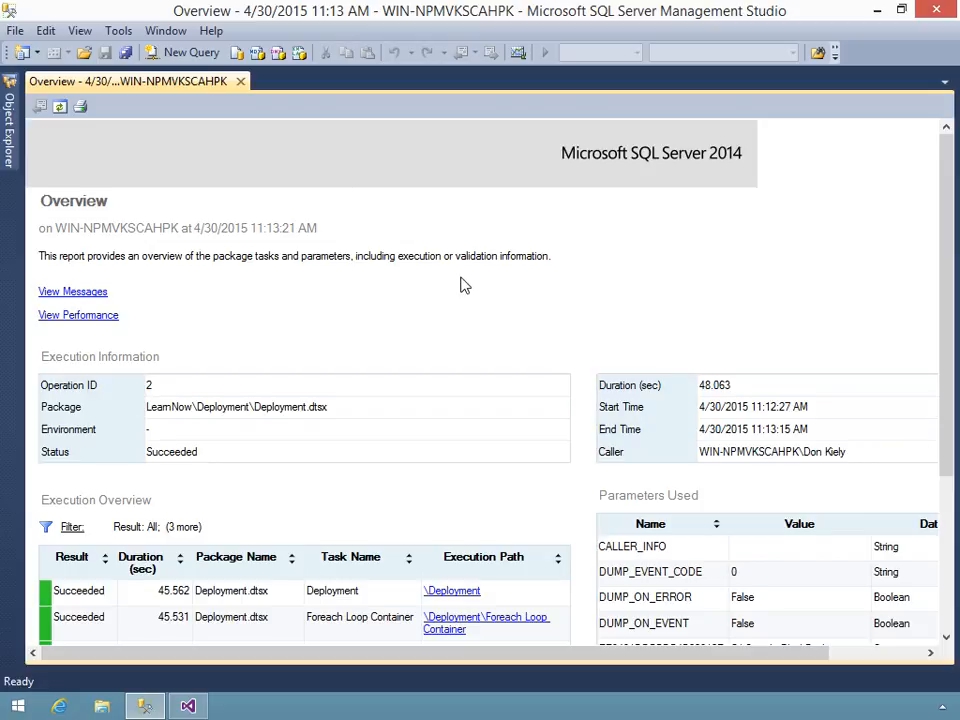
scroll(461, 283, "down", 2)
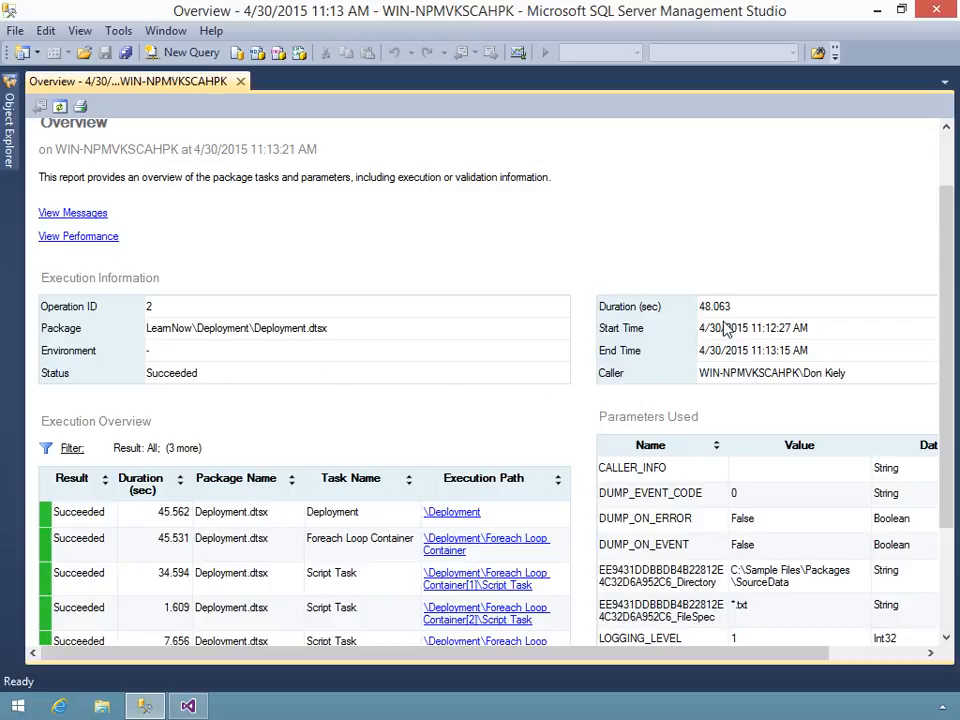
scroll(476, 420, "down", 1)
scroll(476, 420, "down", 5)
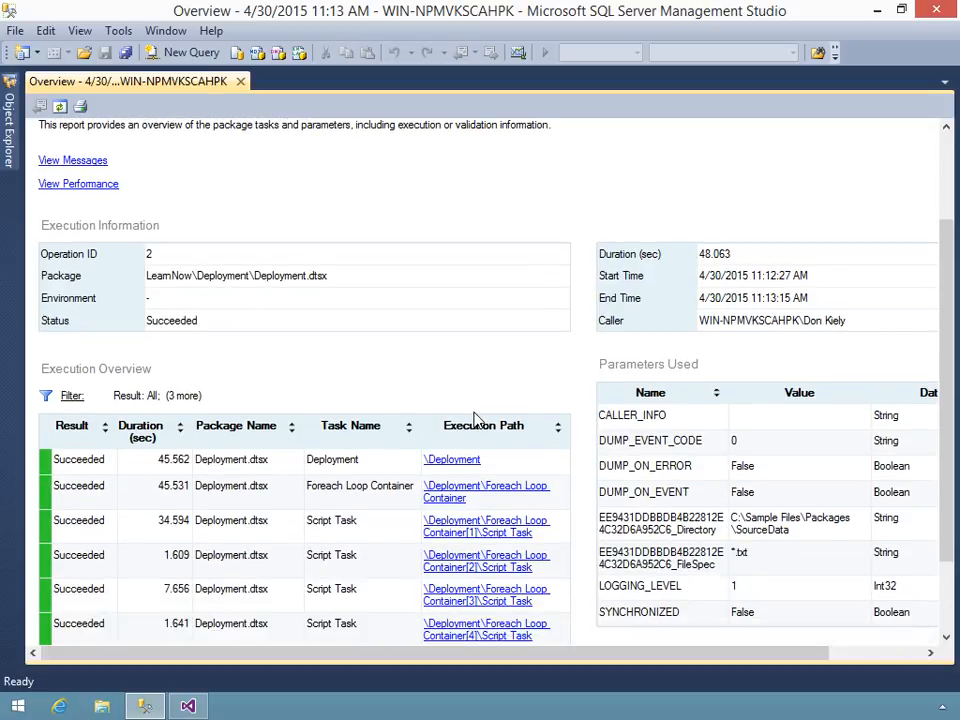